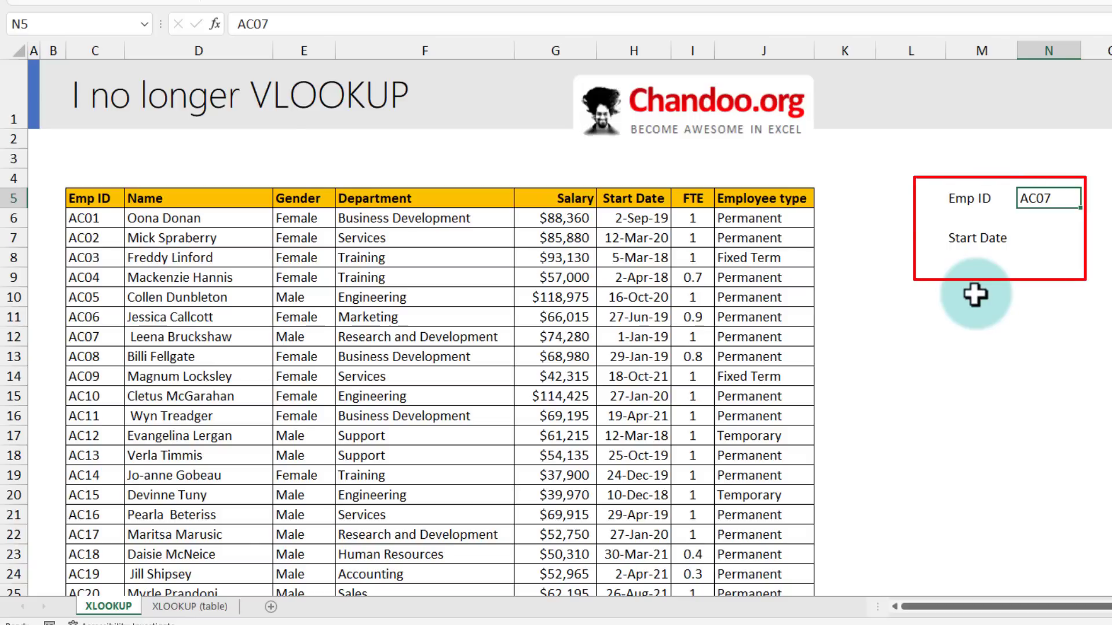
- Enter =VLOOKUP(N5,C6:J60,6,FALSE) in N7 to fetch AC07's start date
{"action": "left_click", "coordinate": [1049, 237]}
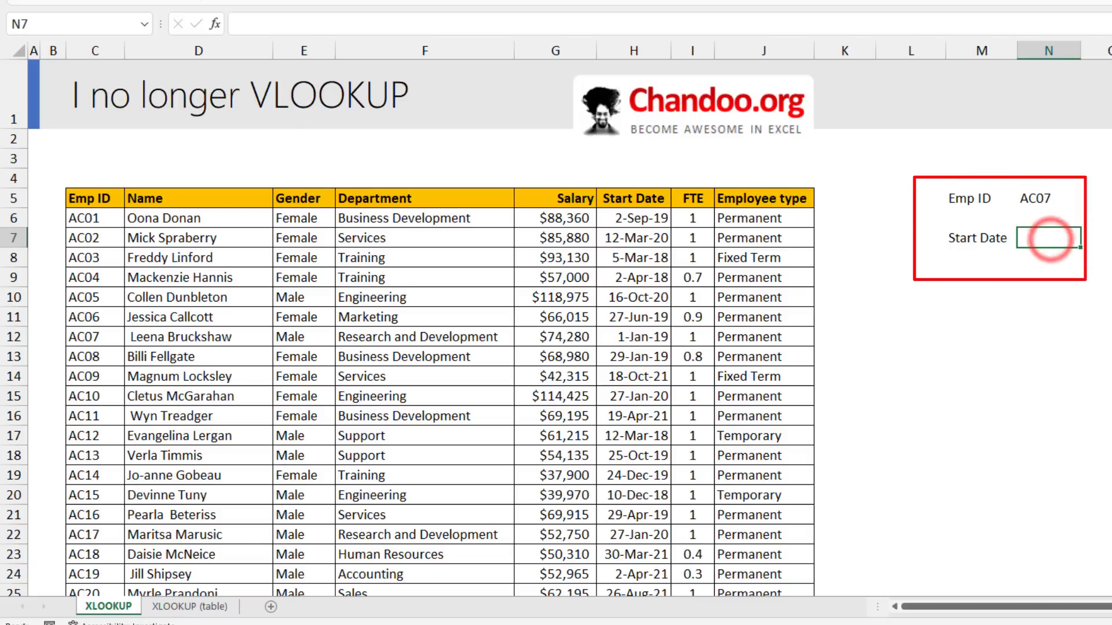
{"action": "type", "text": "=vl"}
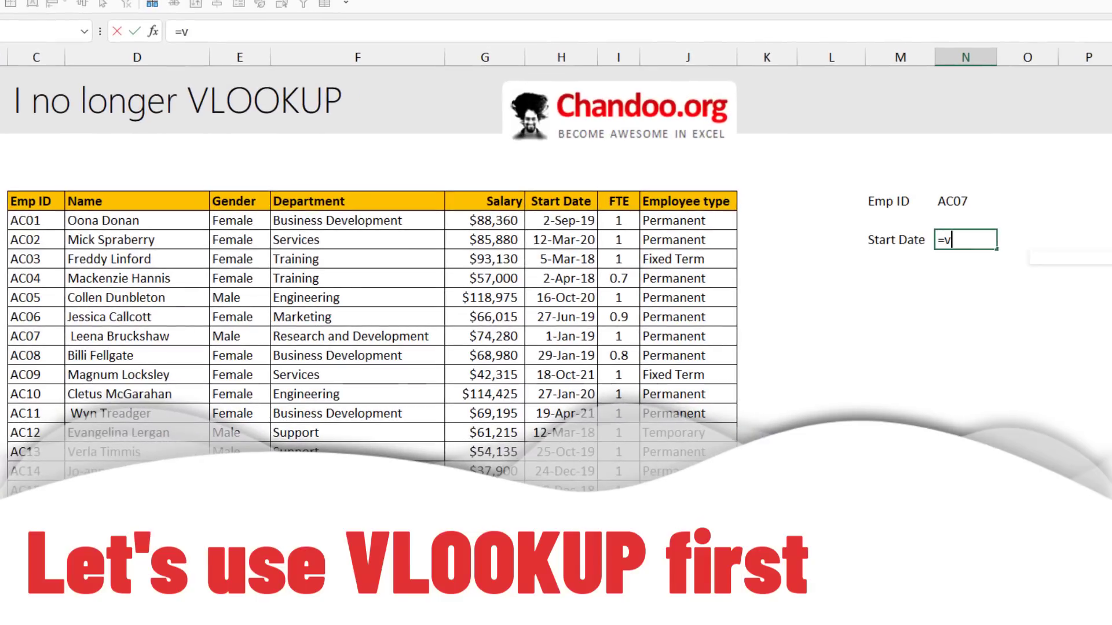
{"action": "key", "text": "Tab"}
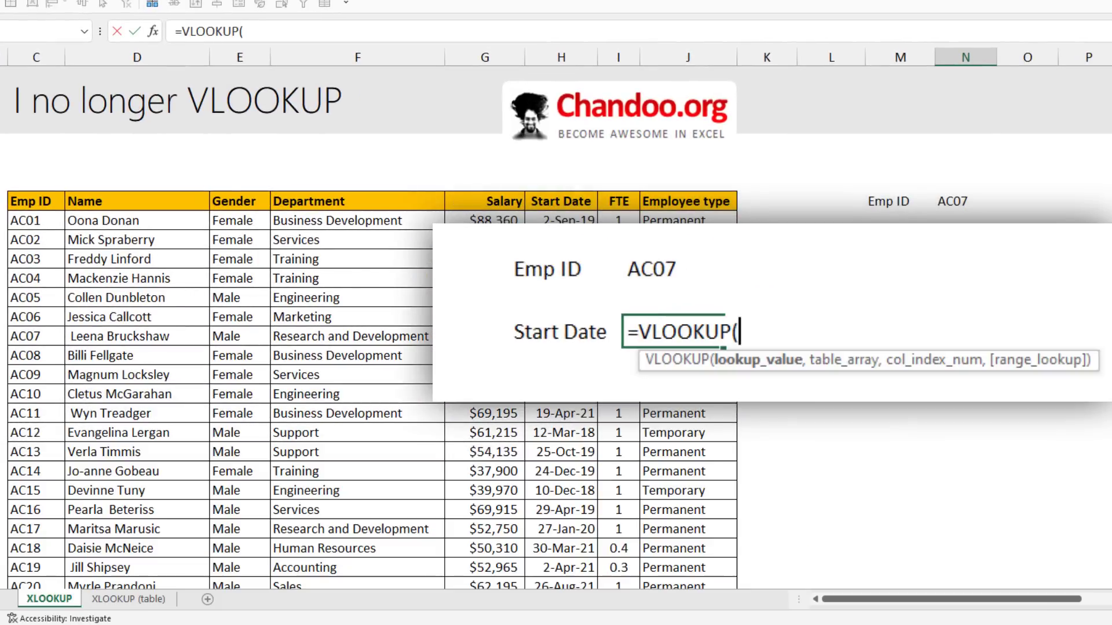
{"action": "left_click", "coordinate": [961, 201]}
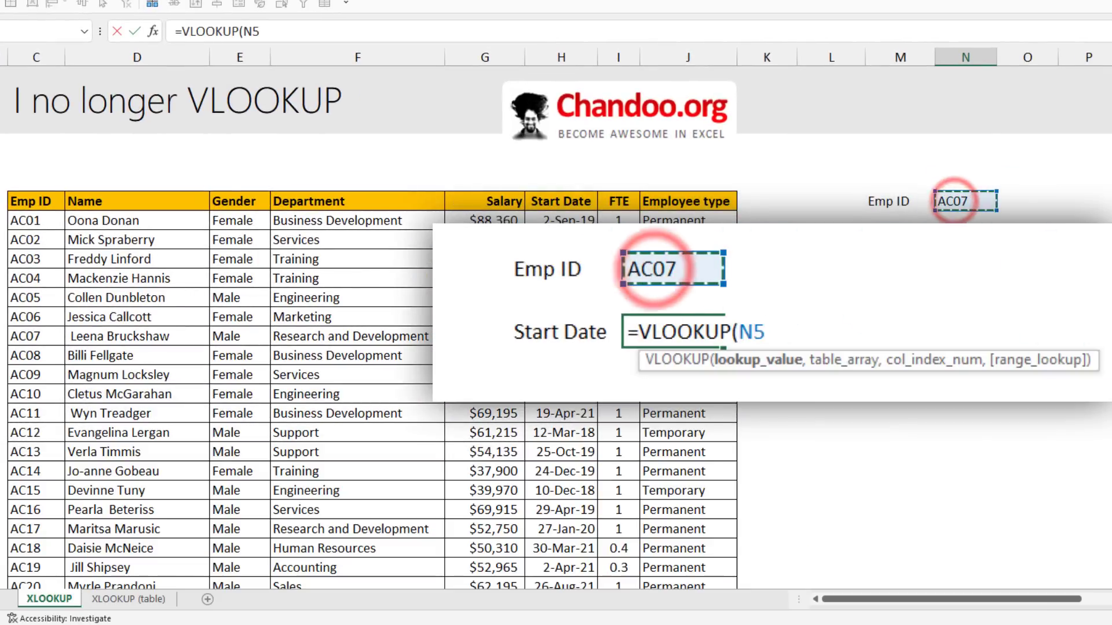
{"action": "type", "text": ","}
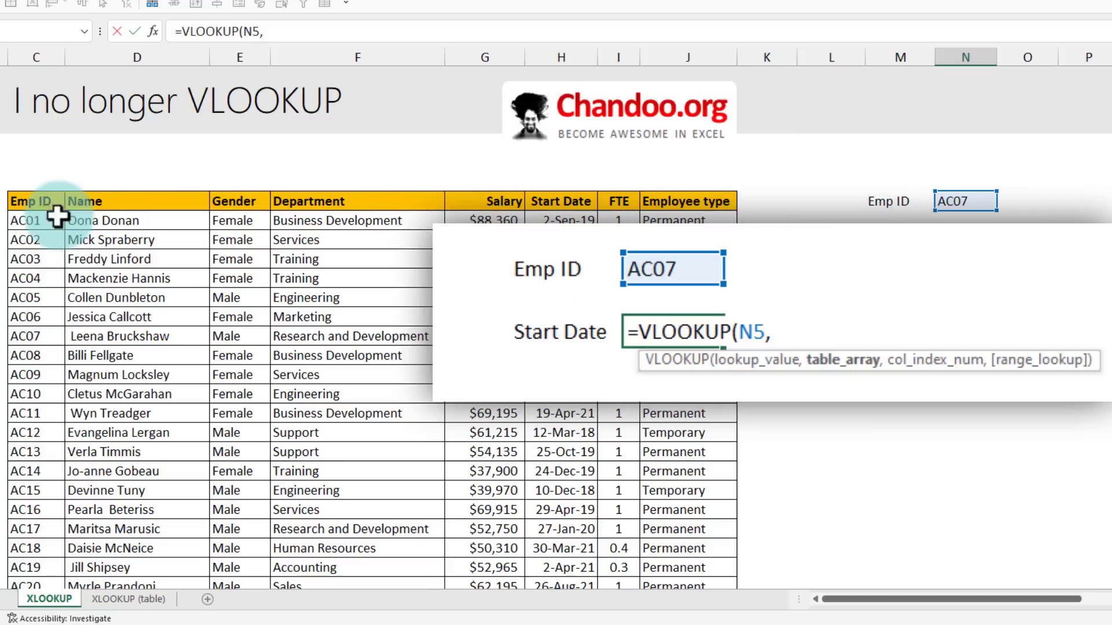
{"action": "left_click_drag", "start_coordinate": [32, 219], "coordinate": [734, 181]}
{"action": "scroll", "coordinate": [370, 330], "scroll_direction": "up", "scroll_amount": 15}
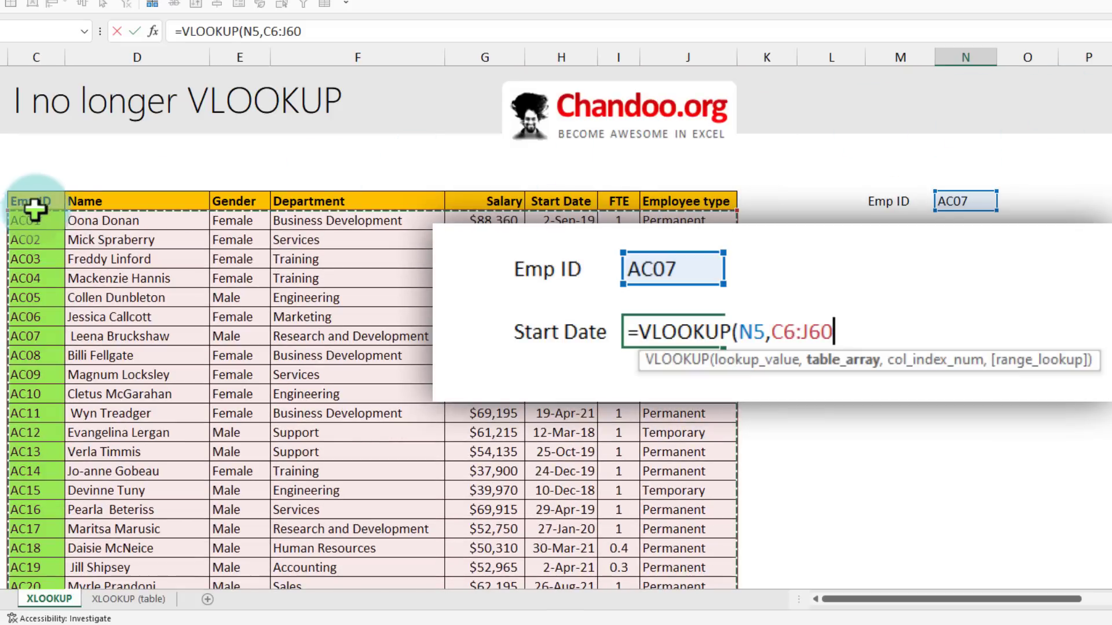
{"action": "type", "text": ","}
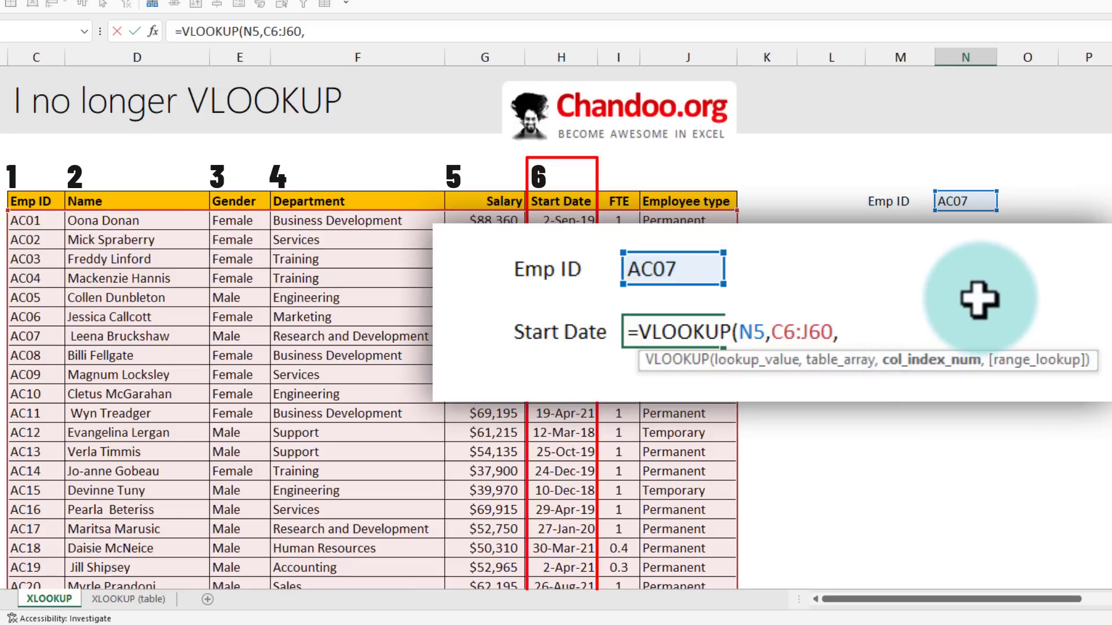
{"action": "type", "text": "6,"}
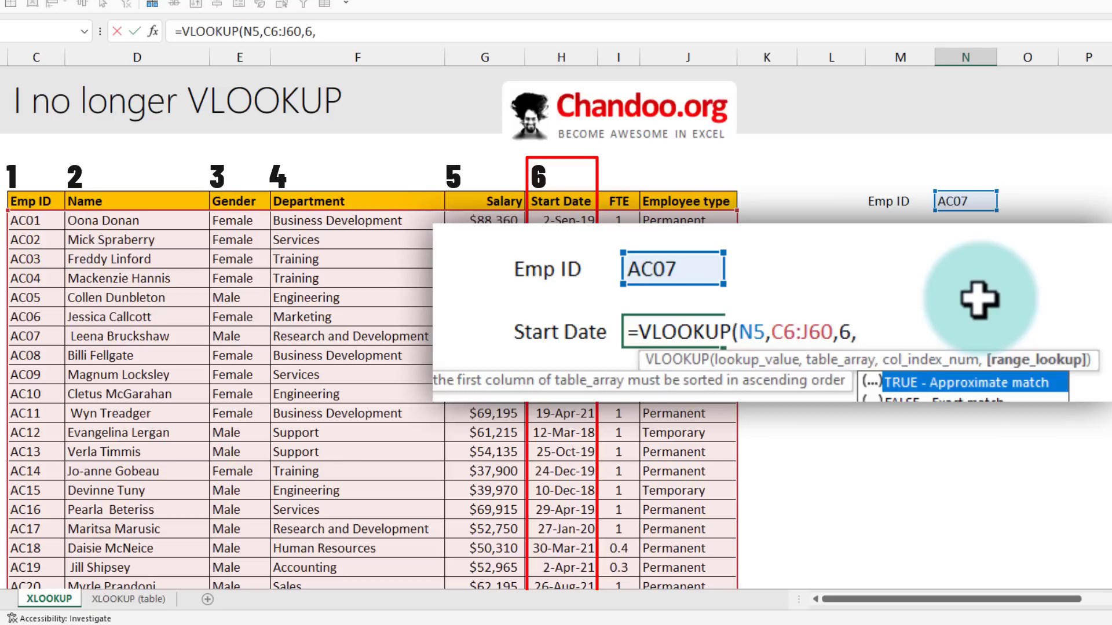
{"action": "type", "text": "false)"}
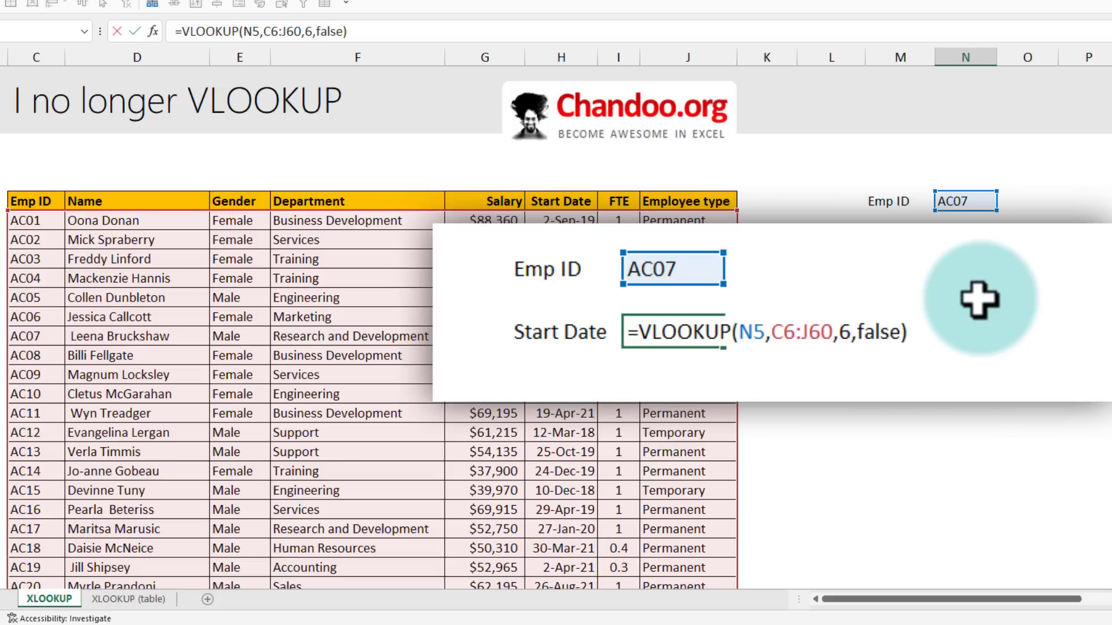
{"action": "key", "text": "Return"}
- Format the N7 result as a date showing 1-Jan-19 and check it against AC07's row
{"action": "left_click", "coordinate": [674, 333]}
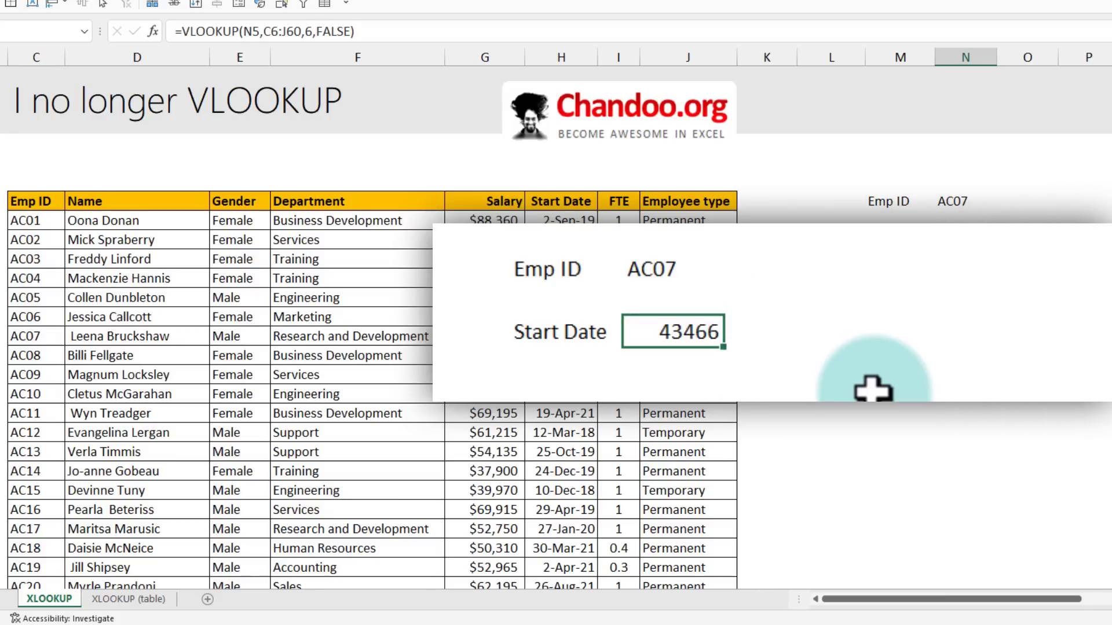
{"action": "key", "text": "ctrl+shift+3"}
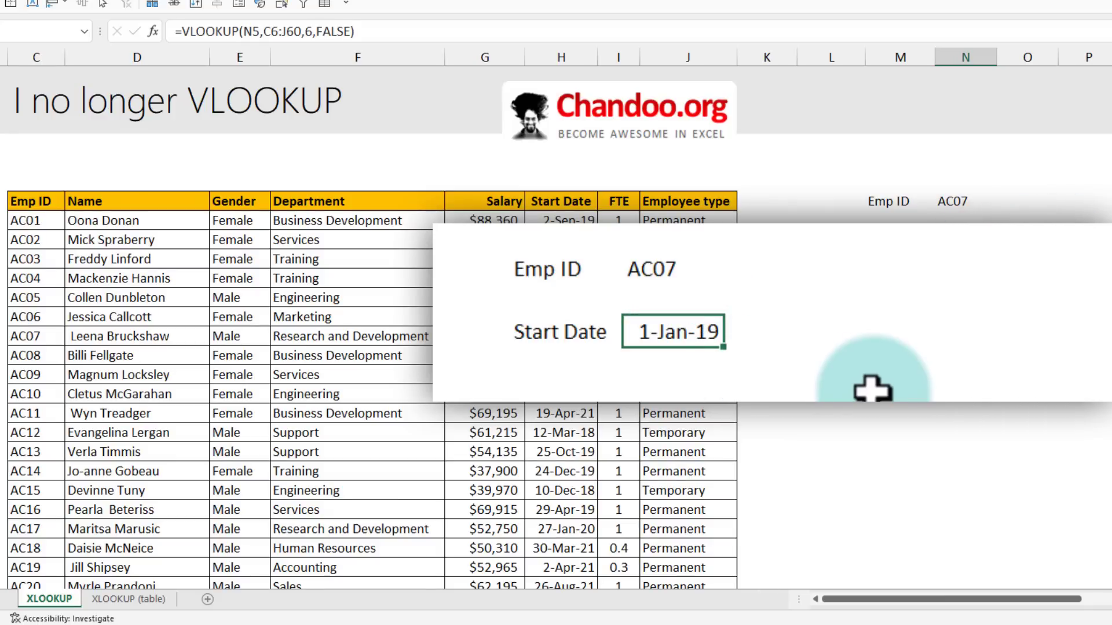
{"action": "left_click", "coordinate": [647, 272]}
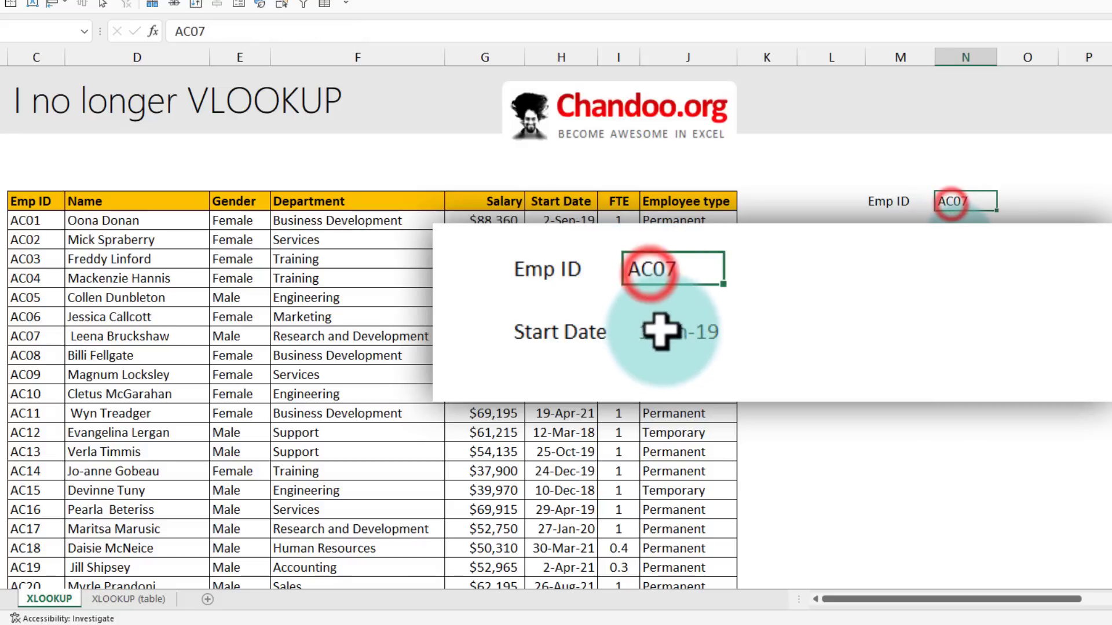
{"action": "left_click", "coordinate": [666, 333]}
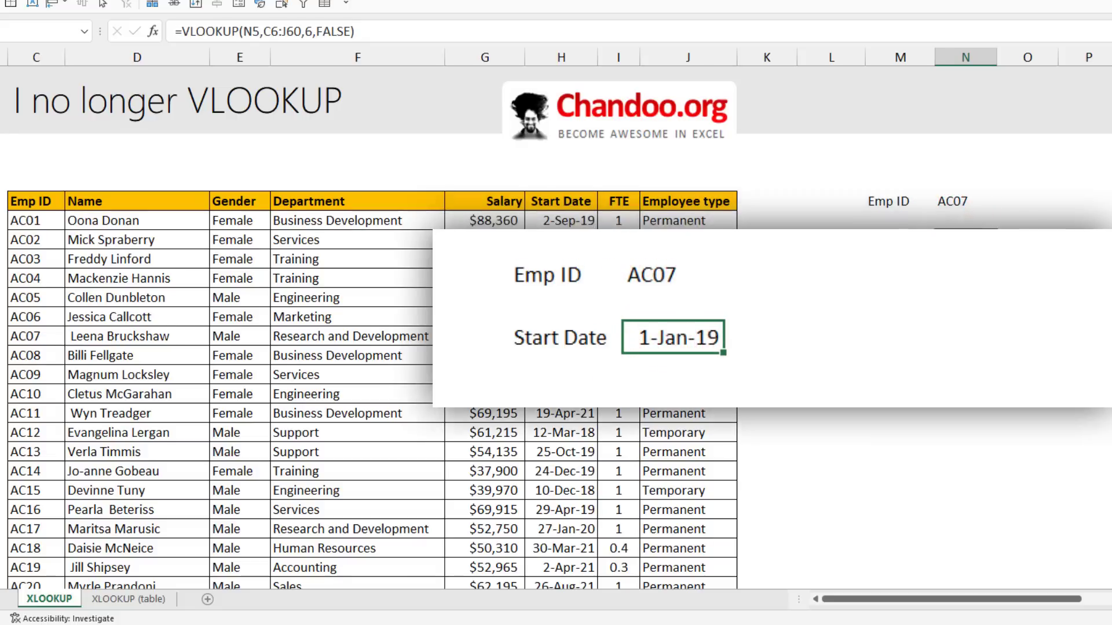
{"action": "left_click_drag", "start_coordinate": [22, 336], "coordinate": [548, 342]}
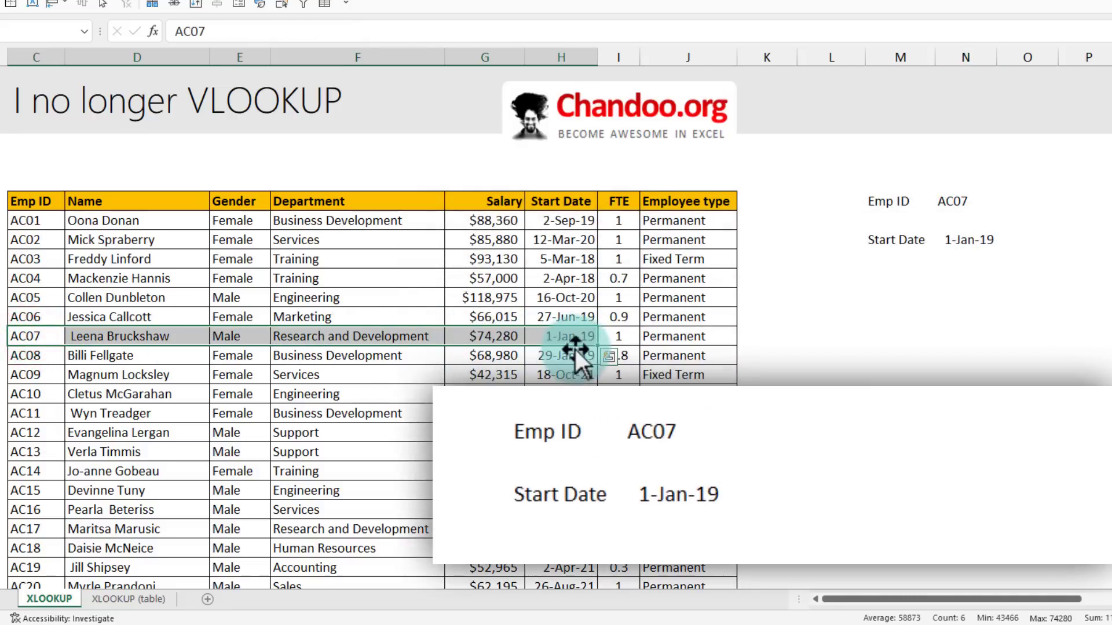
{"action": "left_click", "coordinate": [894, 276]}
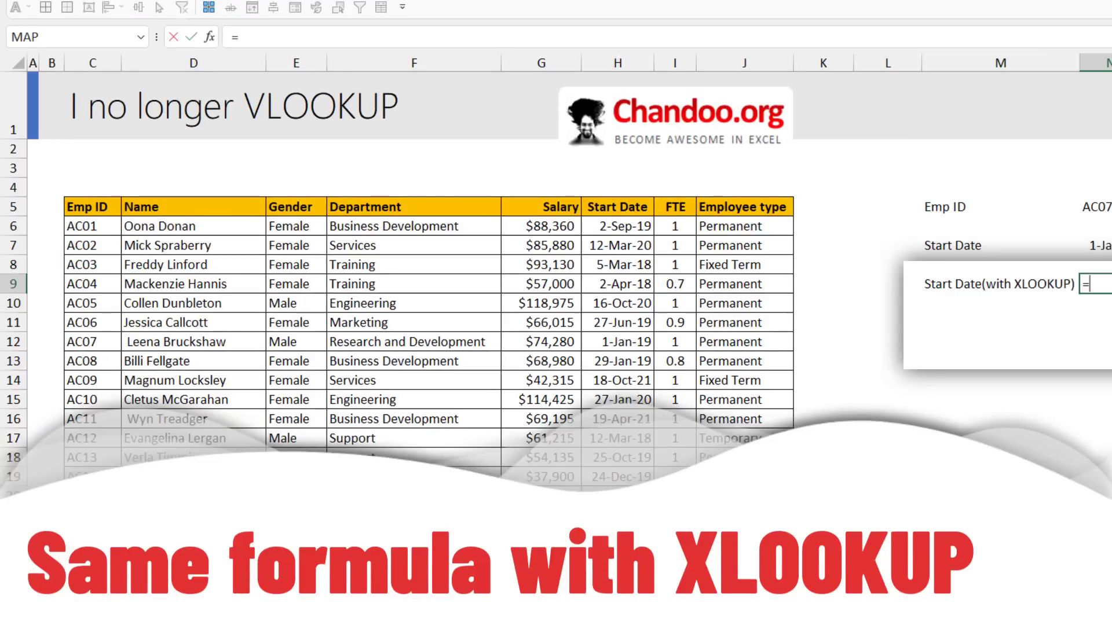
- Enter =XLOOKUP(N5,C6:C60,H6:H60) in N9 to fetch AC07's start date
{"action": "type", "text": "xl"}
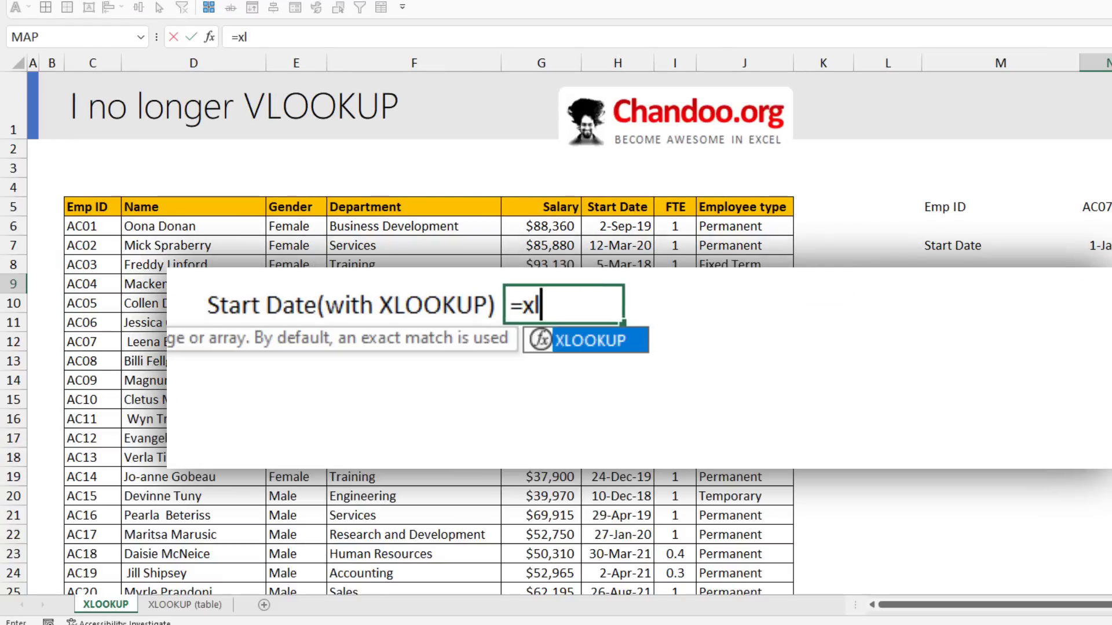
{"action": "key", "text": "Tab"}
{"action": "left_click", "coordinate": [1094, 206]}
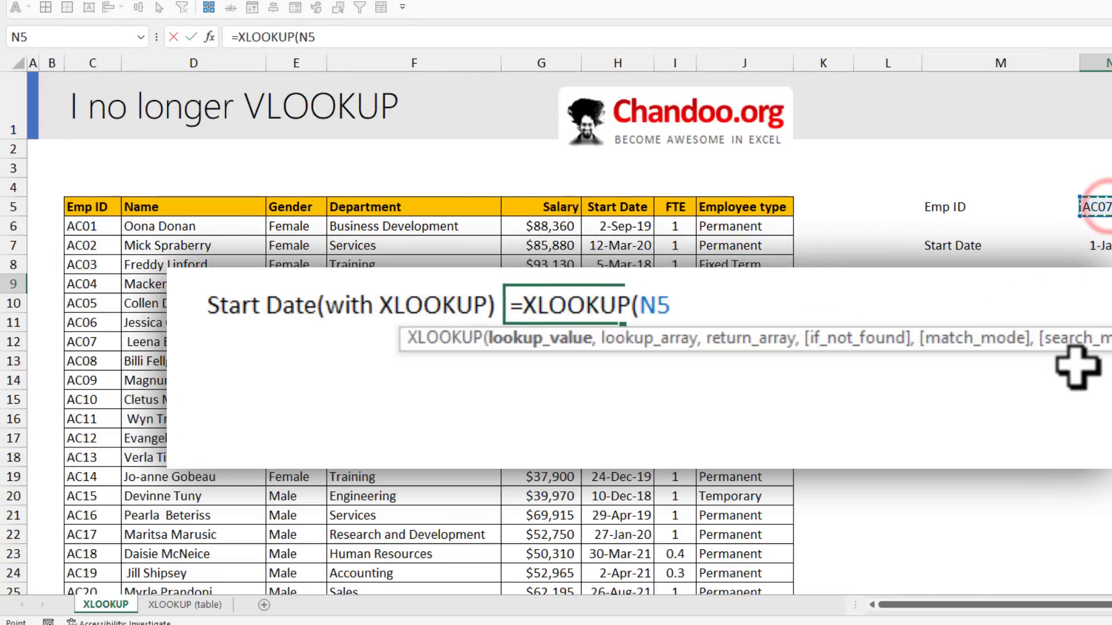
{"action": "type", "text": ",,"}
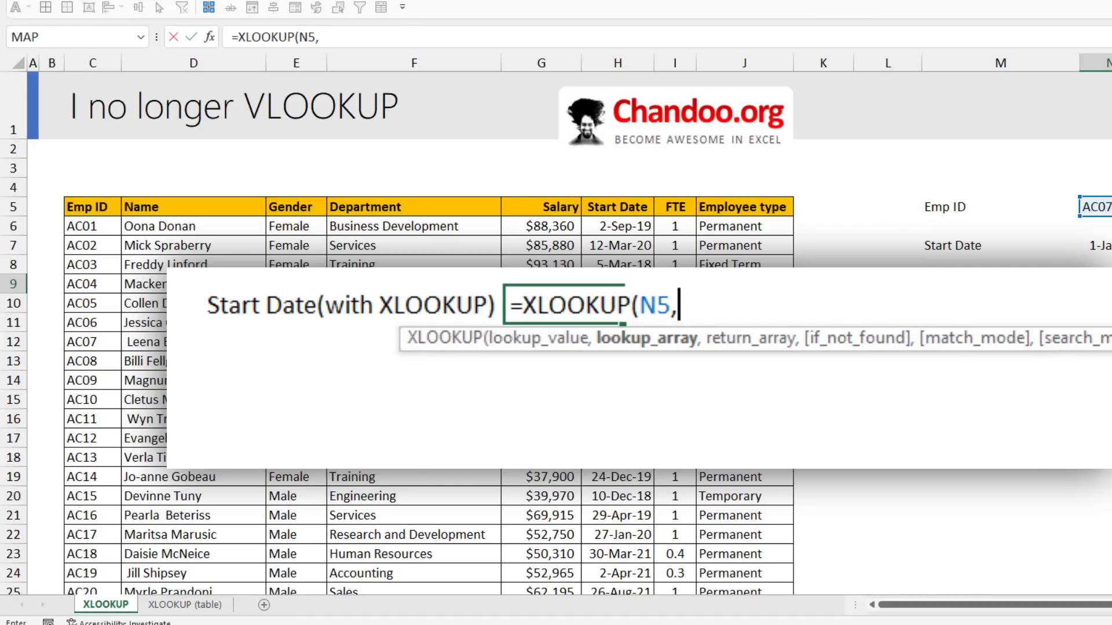
{"action": "left_click", "coordinate": [92, 226]}
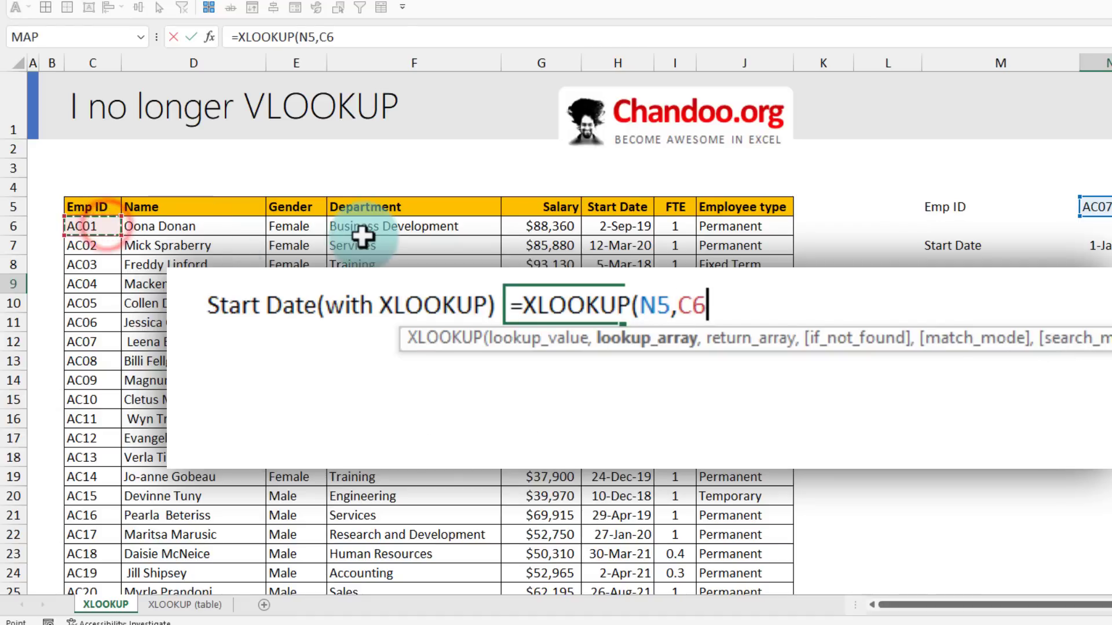
{"action": "key", "text": "ctrl+shift+Down"}
{"action": "type", "text": ","}
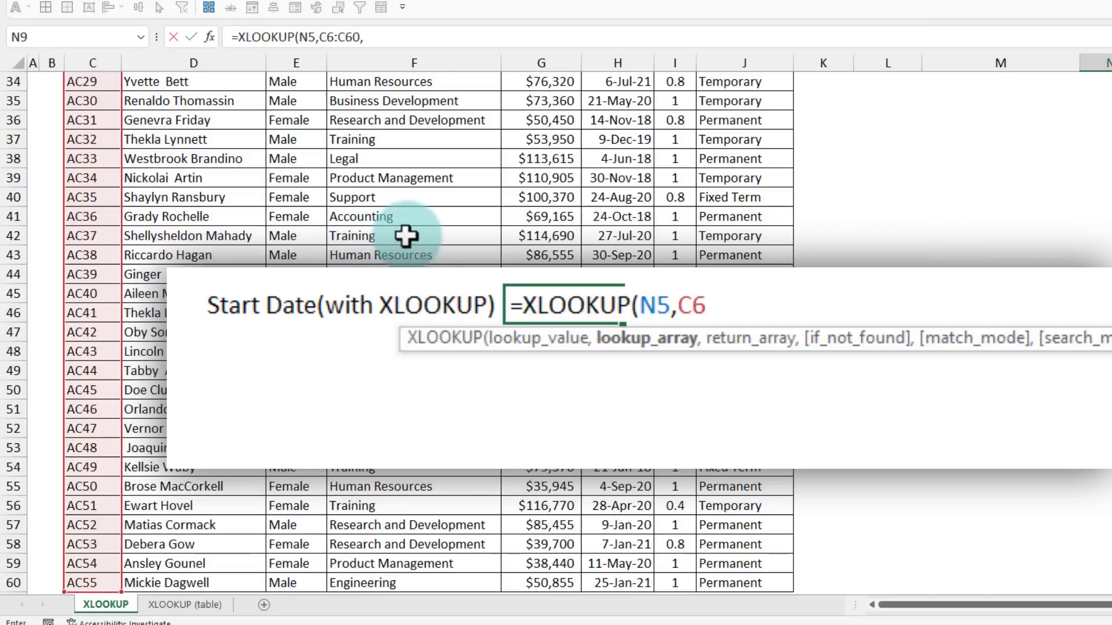
{"action": "scroll", "coordinate": [590, 235], "scroll_direction": "up", "scroll_amount": 6}
{"action": "scroll", "coordinate": [591, 235], "scroll_direction": "up", "scroll_amount": 4}
{"action": "left_click", "coordinate": [628, 119]}
{"action": "key", "text": "ctrl+shift+Down"}
{"action": "type", "text": ","}
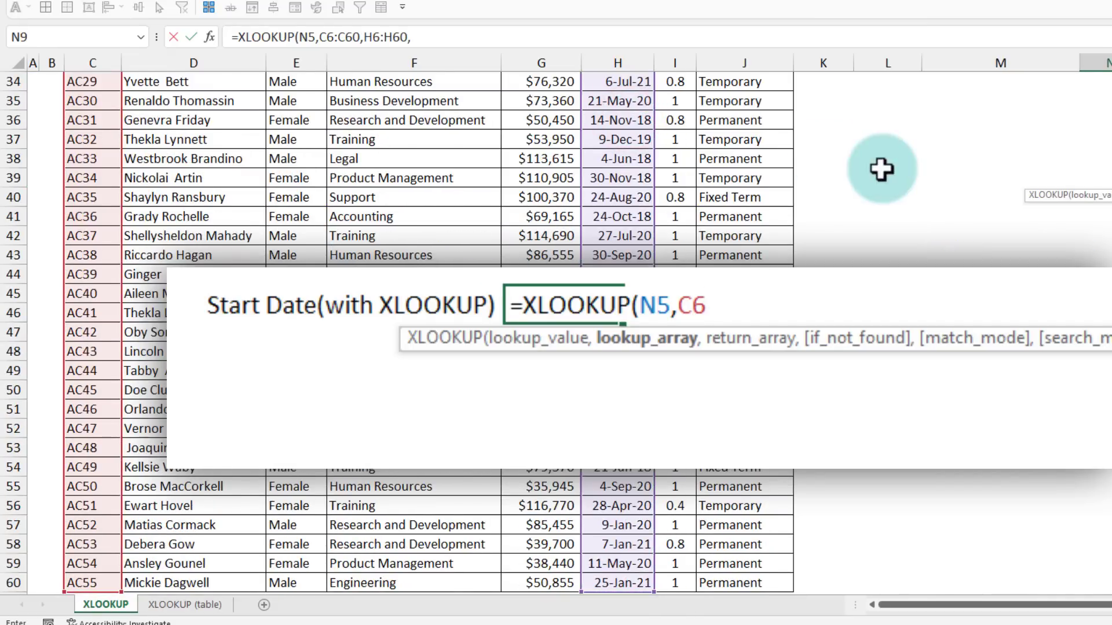
{"action": "scroll", "coordinate": [881, 169], "scroll_direction": "up", "scroll_amount": 6}
{"action": "scroll", "coordinate": [881, 169], "scroll_direction": "up", "scroll_amount": 5}
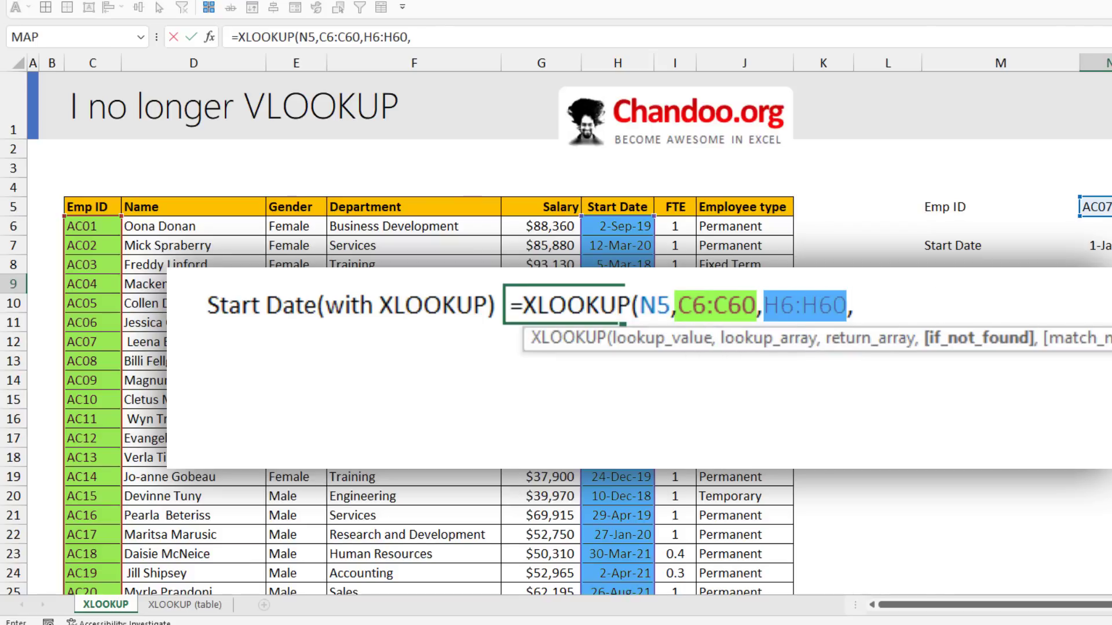
{"action": "key", "text": "BackSpace"}
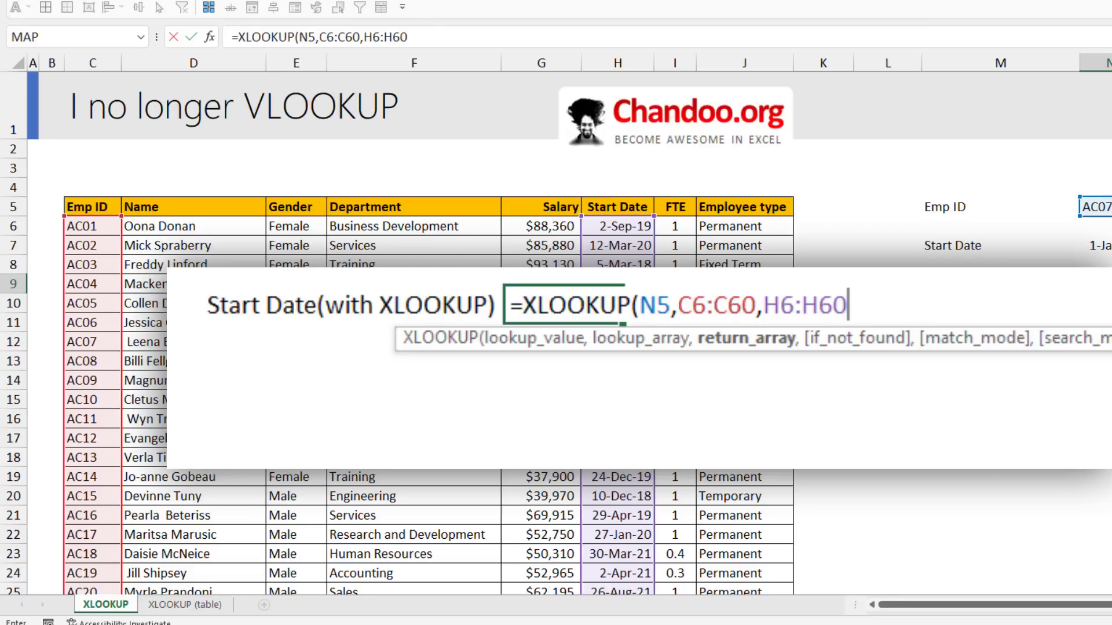
{"action": "key", "text": "Return"}
- Format the N9 result as a date showing 1-Jan-19 and review its references
{"action": "left_click", "coordinate": [586, 318]}
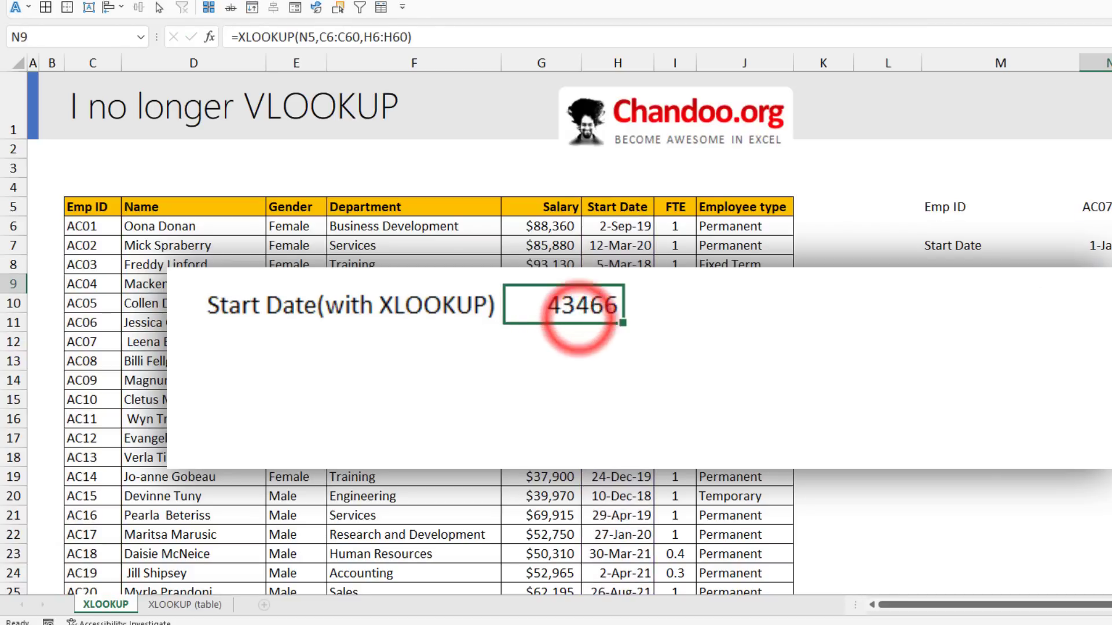
{"action": "key", "text": "ctrl+shift+3"}
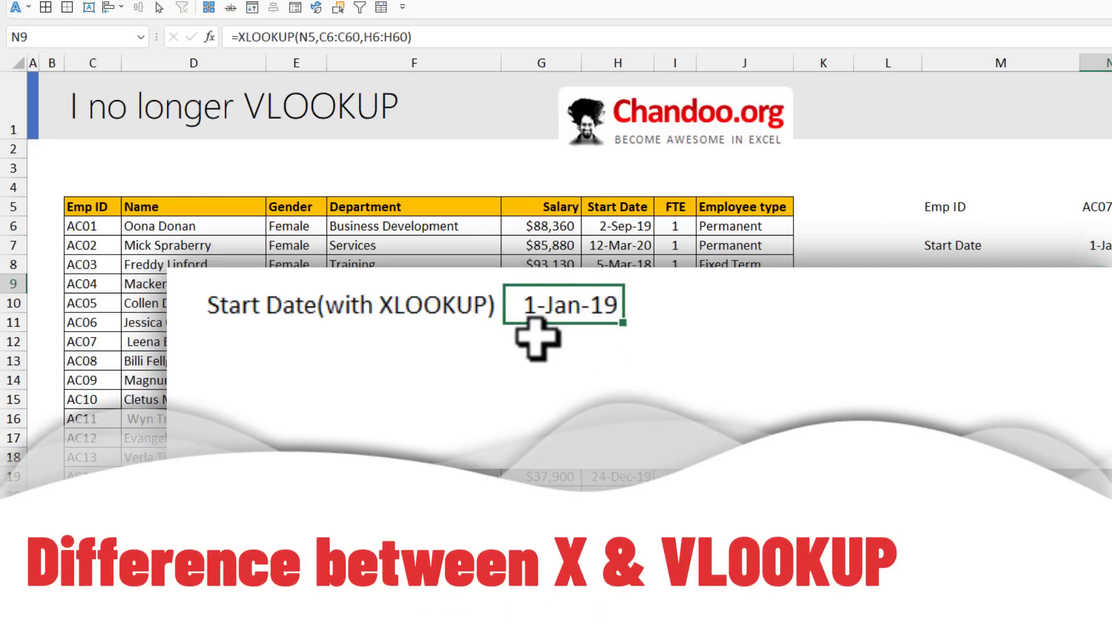
{"action": "key", "text": "F2"}
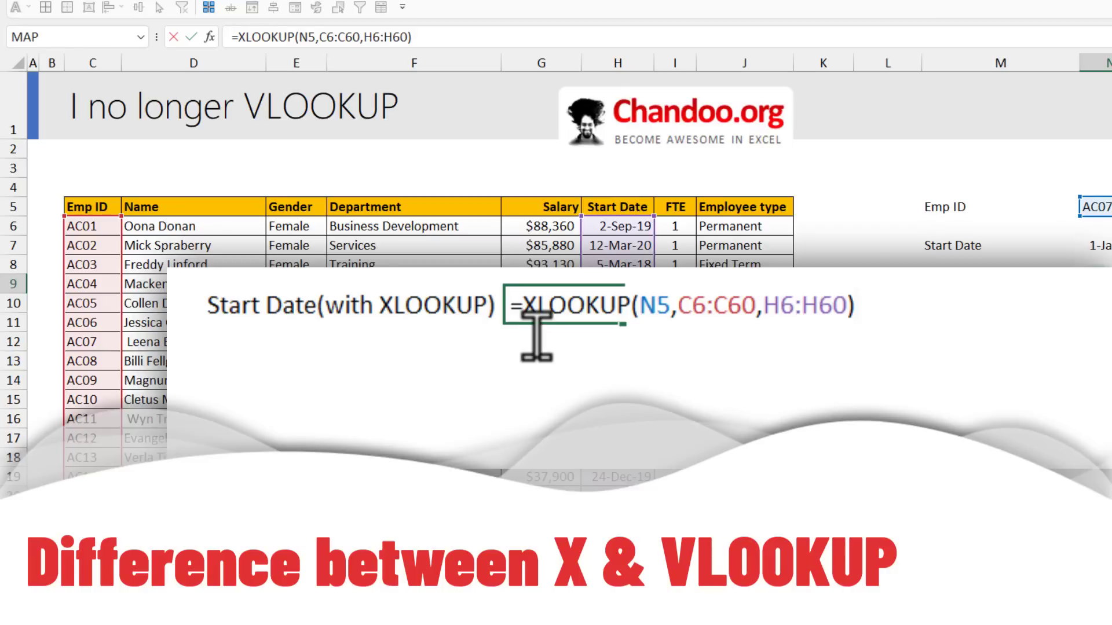
{"action": "left_click", "coordinate": [73, 245]}
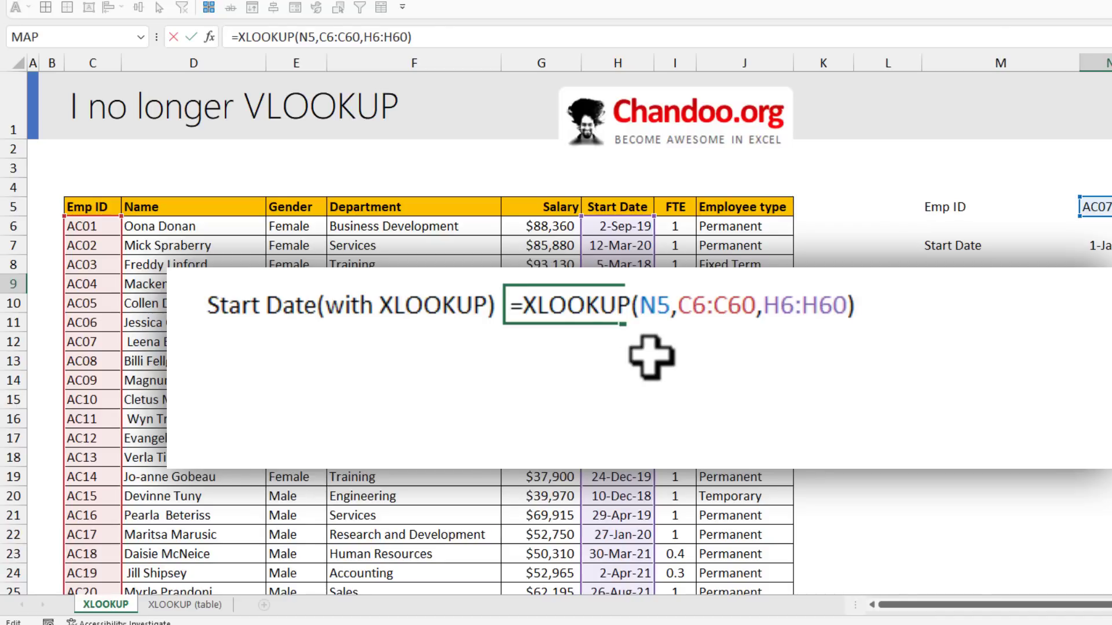
{"action": "key", "text": "ctrl+Return"}
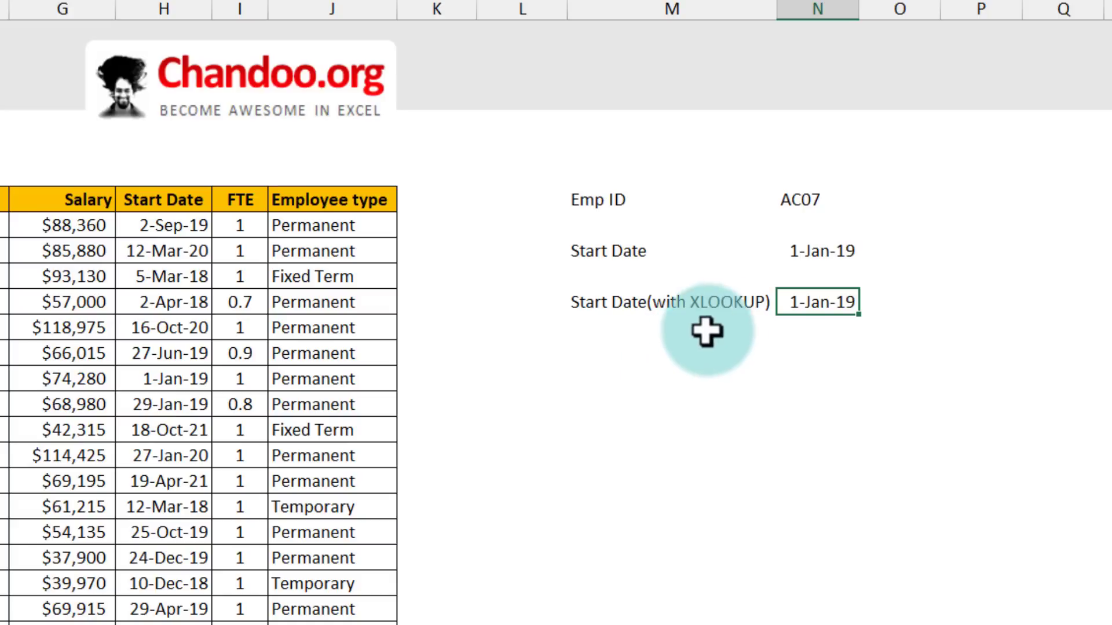
- Set up the Start date input 2-Apr-18 in M11:N11 and select the empty cell below
{"action": "left_click", "coordinate": [824, 262]}
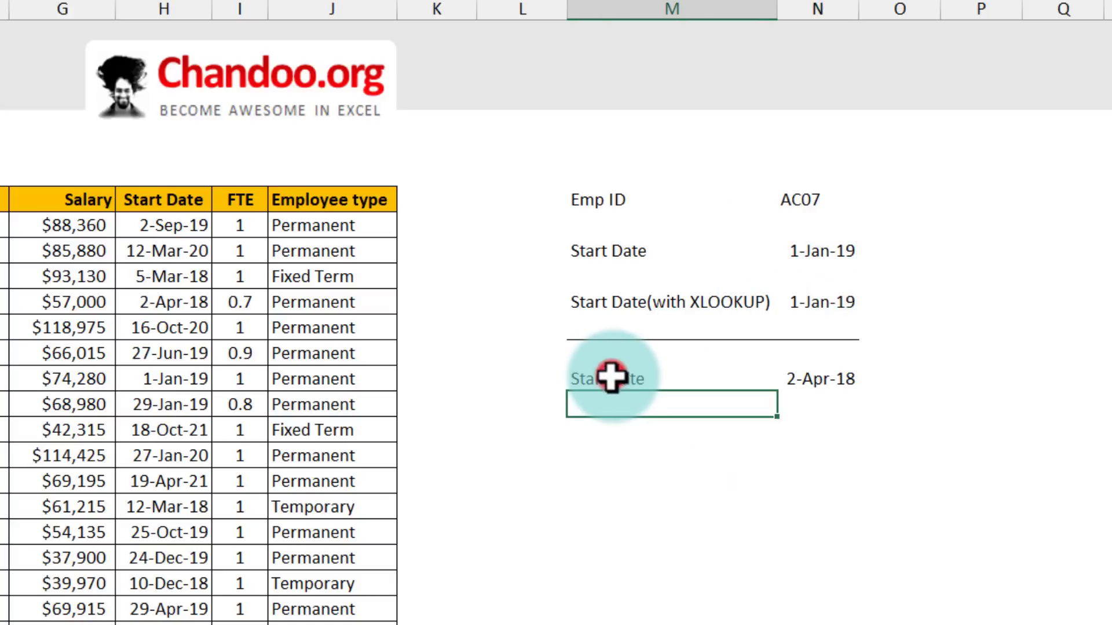
{"action": "left_click_drag", "start_coordinate": [612, 378], "coordinate": [835, 387]}
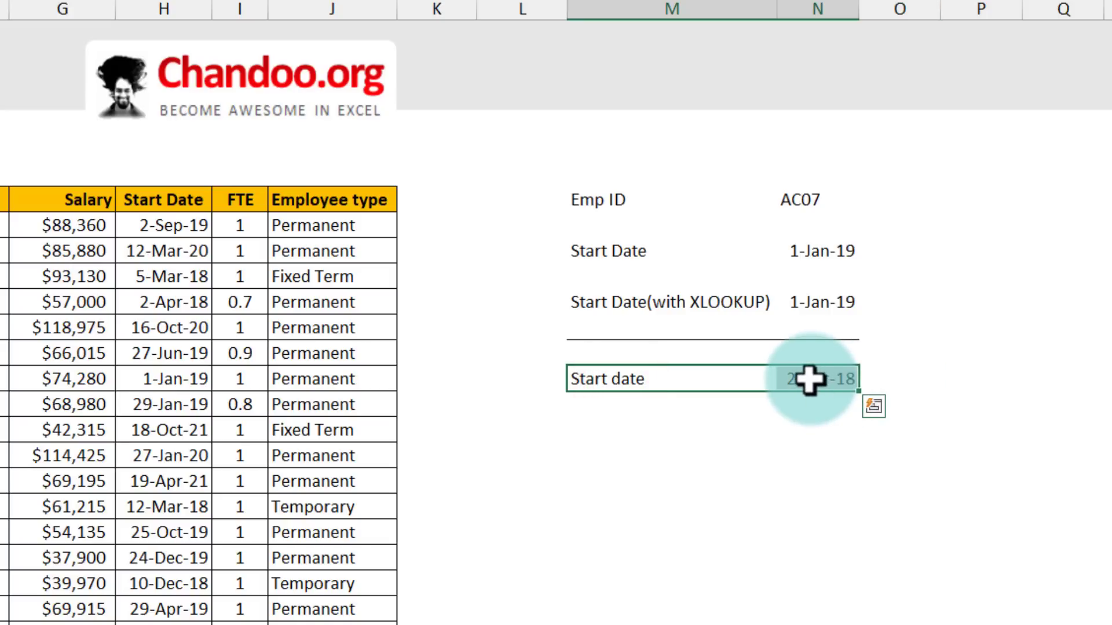
{"action": "left_click", "coordinate": [605, 421]}
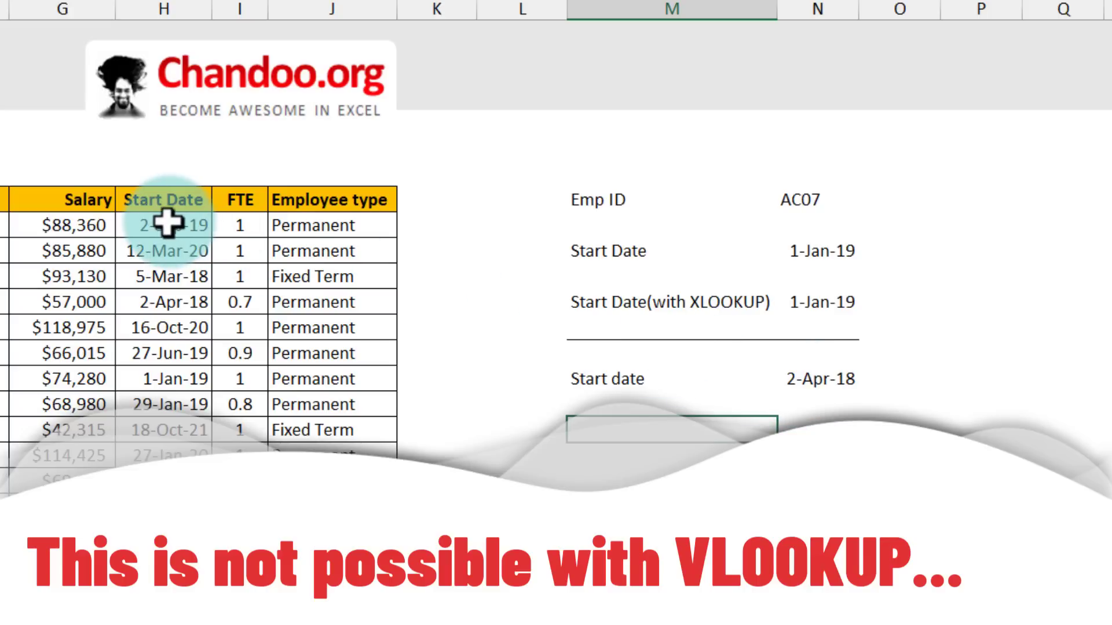
{"action": "left_click_drag", "start_coordinate": [166, 223], "coordinate": [159, 412]}
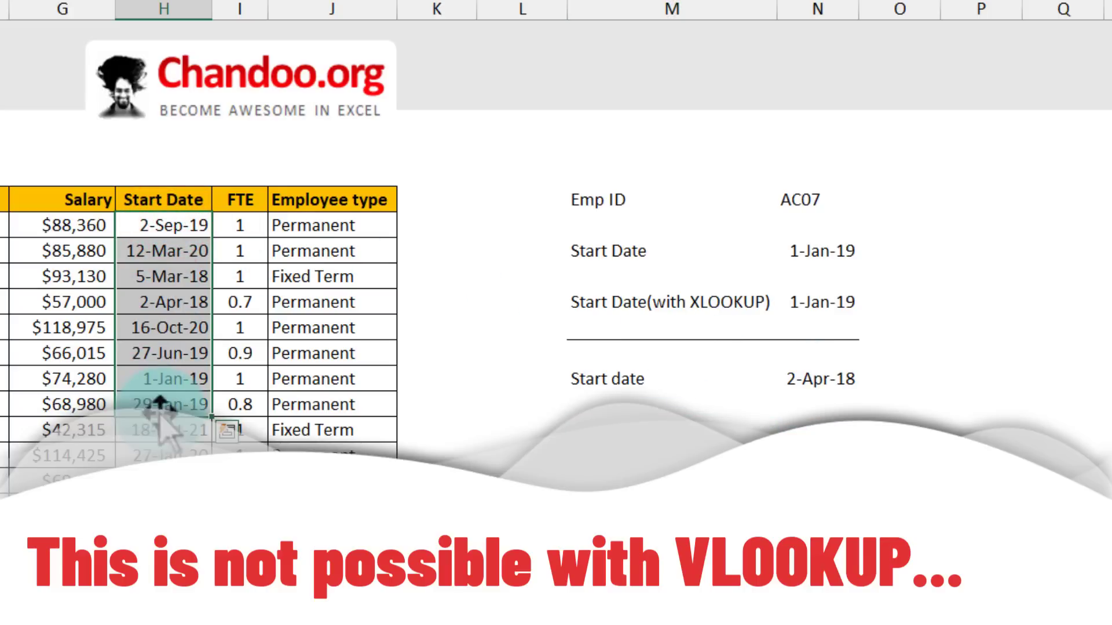
{"action": "left_click", "coordinate": [242, 305]}
{"action": "left_click", "coordinate": [326, 307]}
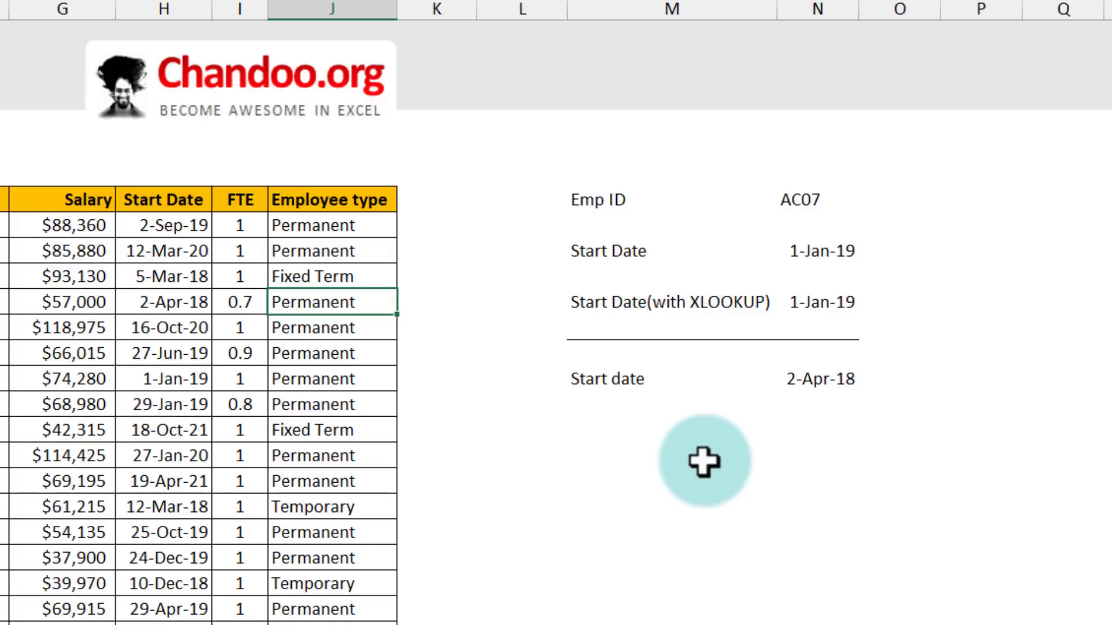
{"action": "left_click", "coordinate": [593, 414]}
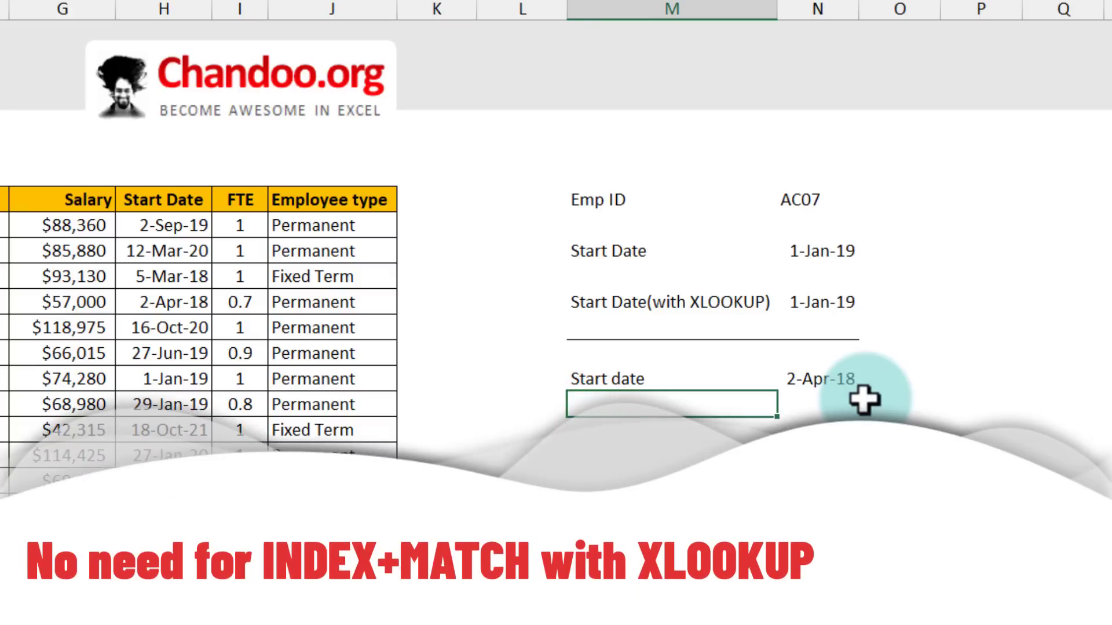
- Label M13 'Emp Name' and enter =XLOOKUP(N12,H6:H60,D6:D60) in N13
{"action": "type", "text": "Emp Name"}
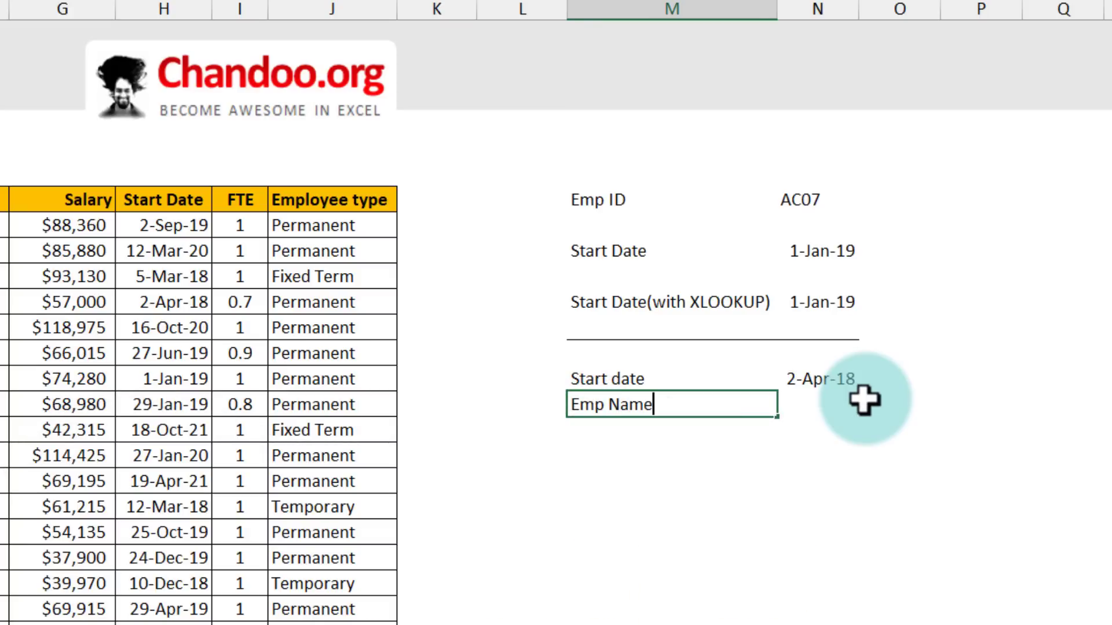
{"action": "key", "text": "Tab"}
{"action": "type", "text": "=xl"}
{"action": "key", "text": "Tab"}
{"action": "left_click", "coordinate": [826, 380]}
{"action": "type", "text": ","}
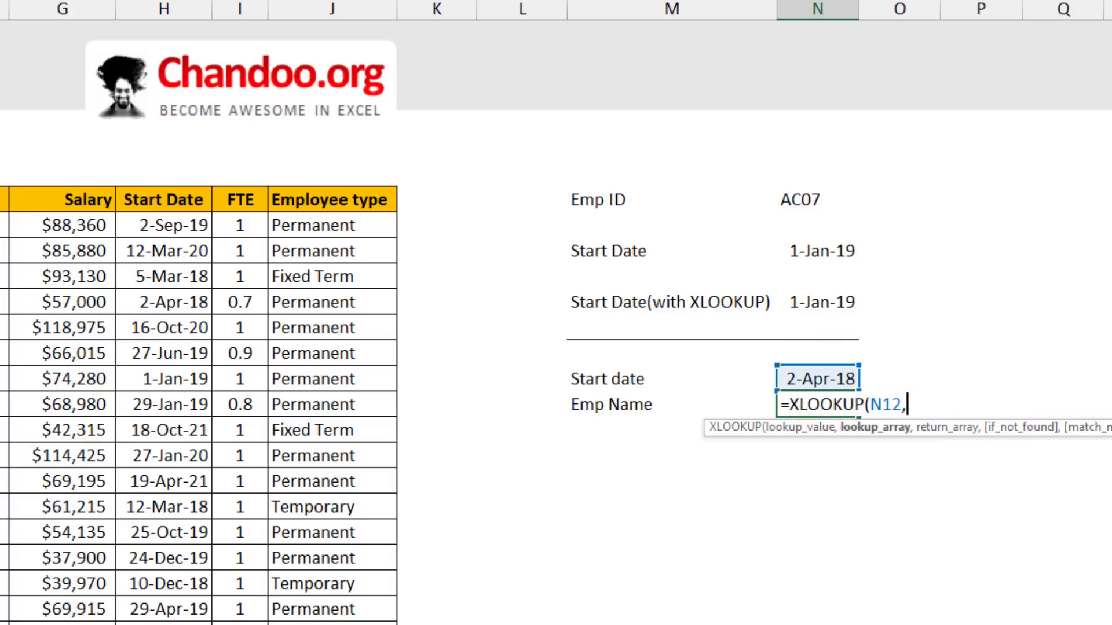
{"action": "left_click", "coordinate": [165, 226]}
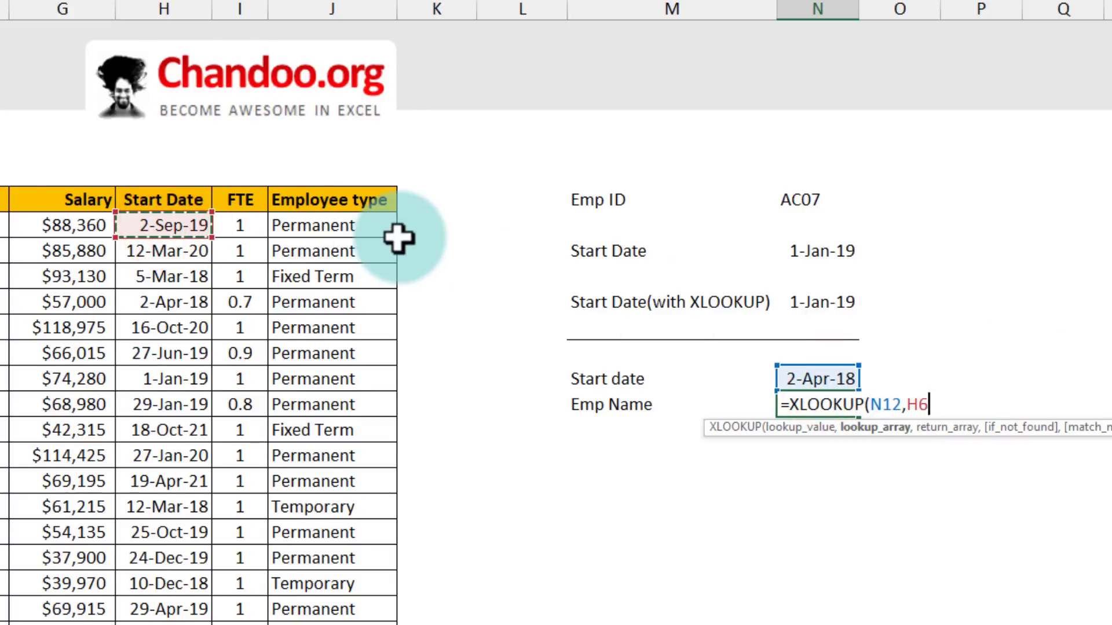
{"action": "key", "text": "ctrl+shift+Down"}
{"action": "type", "text": ",D6:D60"}
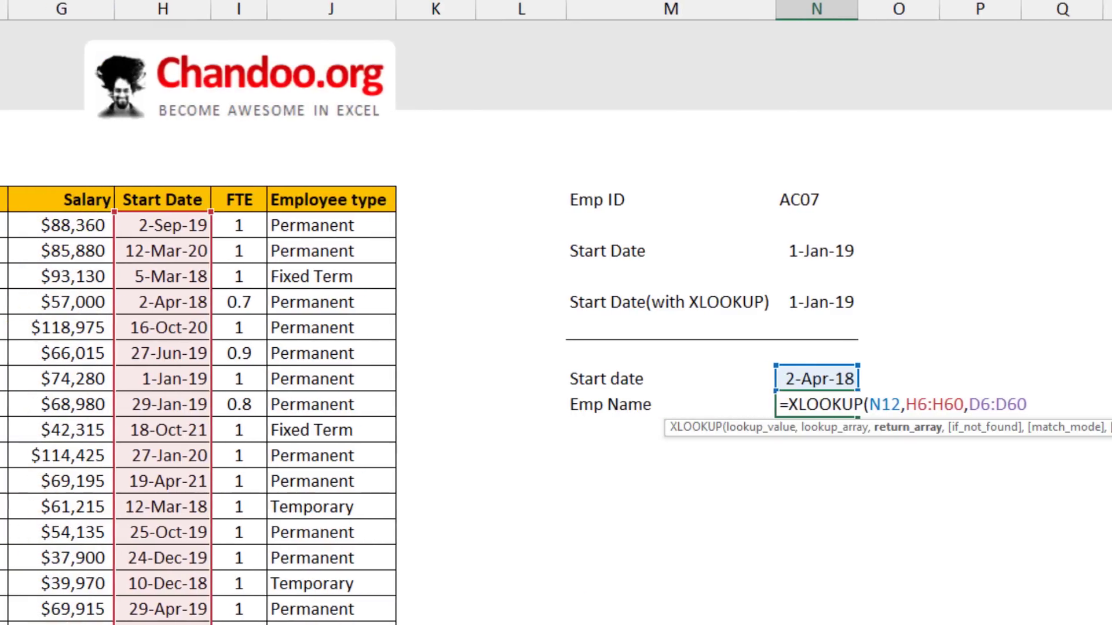
{"action": "left_click", "coordinate": [779, 405]}
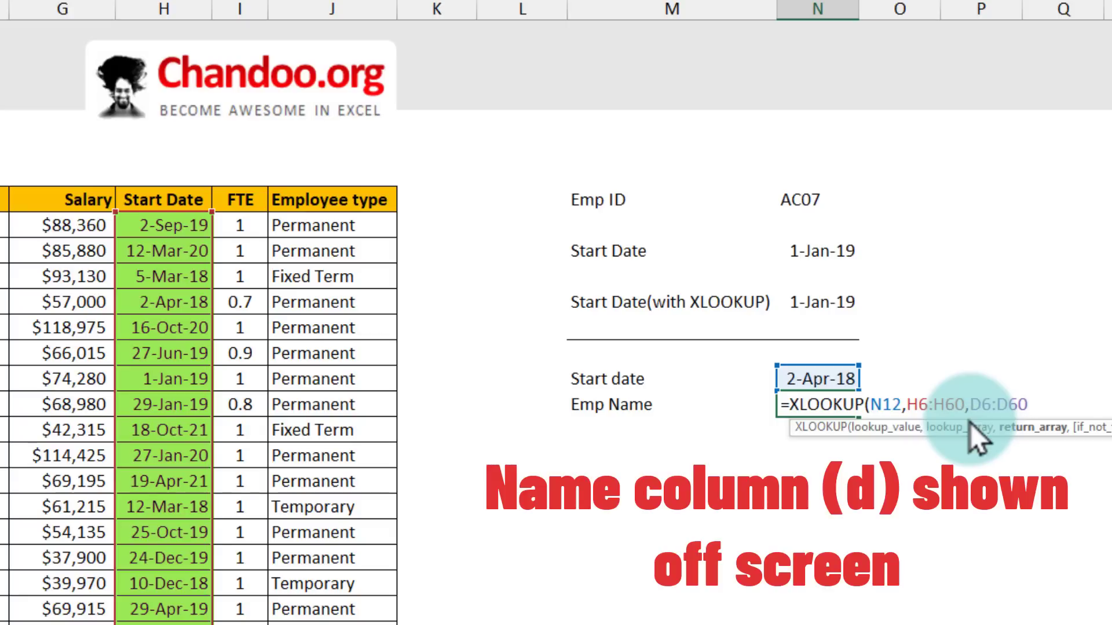
{"action": "key", "text": "Return"}
- Verify the returned name against the table row dated 2-Apr-18
{"action": "left_click", "coordinate": [829, 409]}
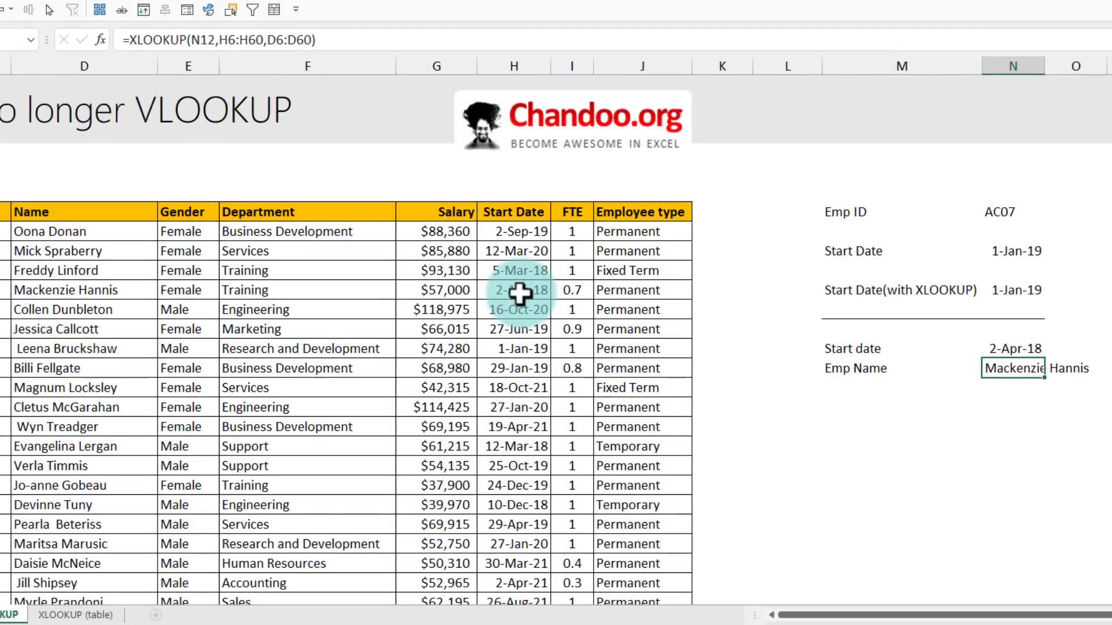
{"action": "left_click", "coordinate": [519, 294]}
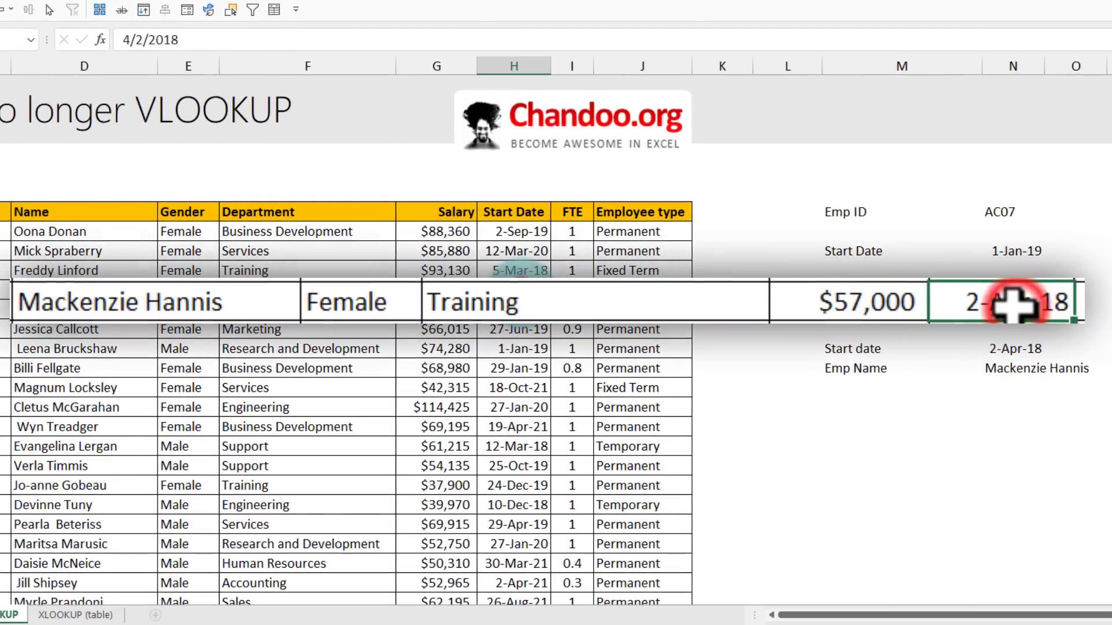
{"action": "left_click_drag", "start_coordinate": [518, 294], "coordinate": [88, 294]}
{"action": "left_click", "coordinate": [883, 407]}
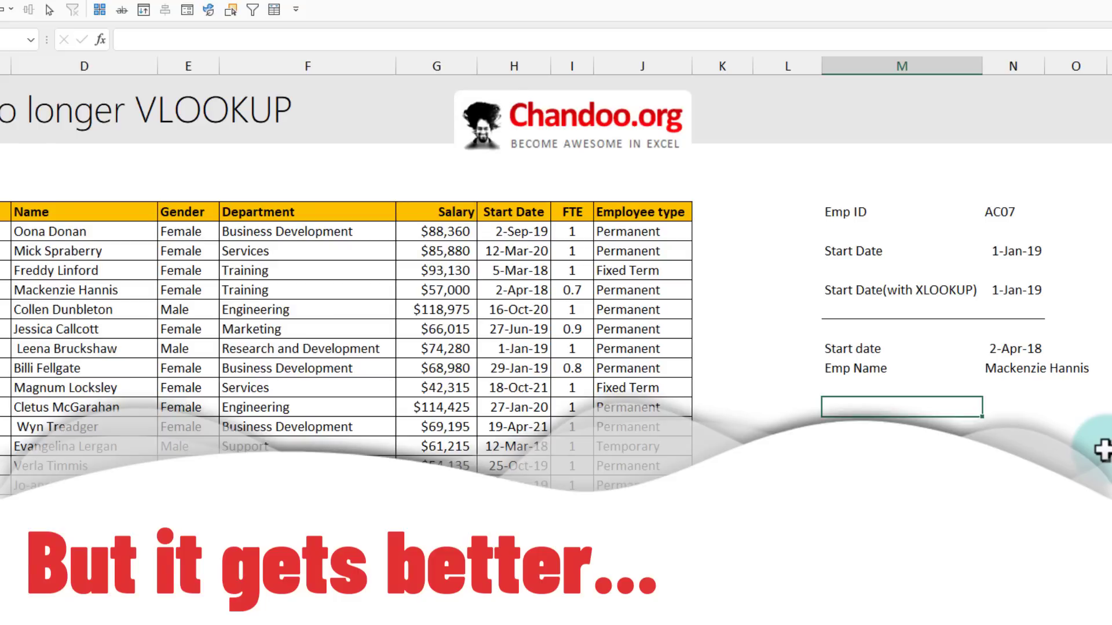
- Change the start date in N12 to 3-Apr-18, making Emp Name show #N/A
{"action": "left_click", "coordinate": [1015, 348]}
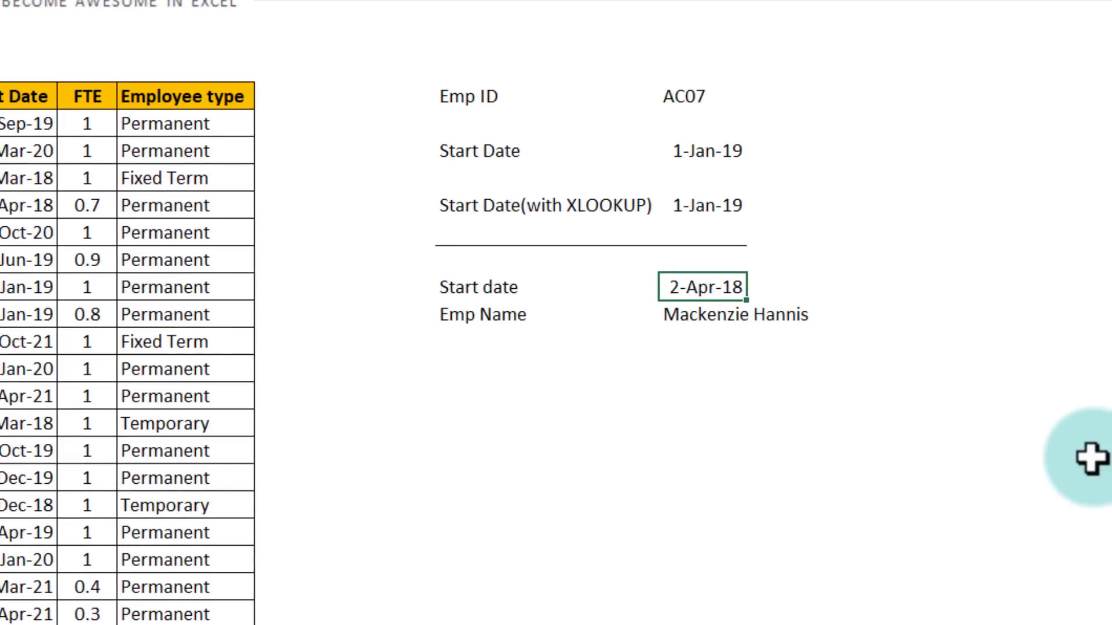
{"action": "type", "text": "3"}
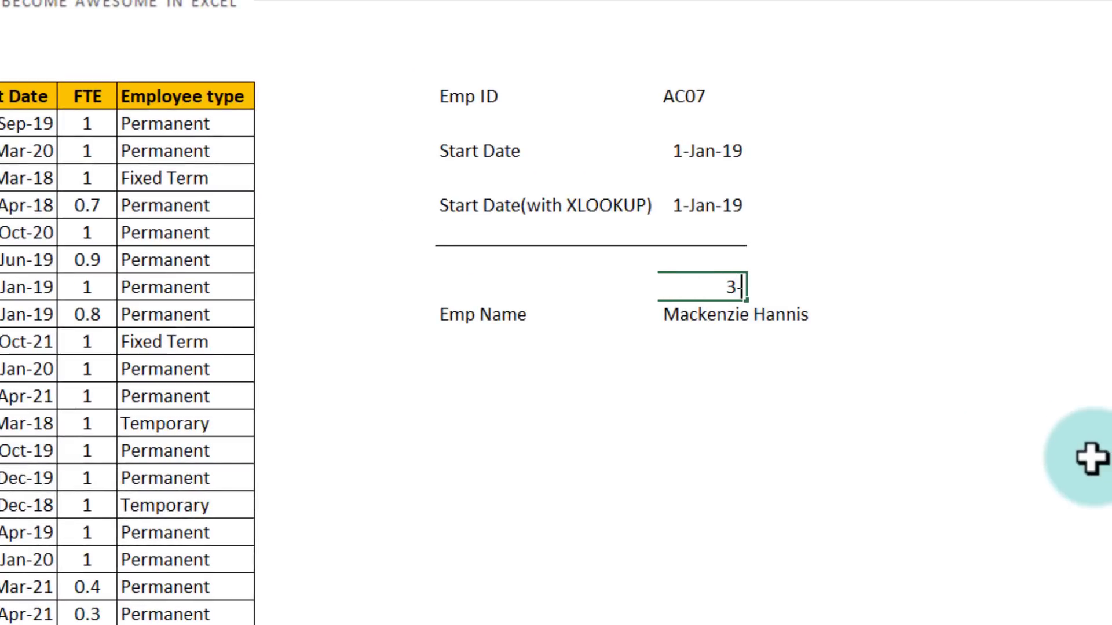
{"action": "type", "text": "-apr-2018"}
{"action": "key", "text": "Return"}
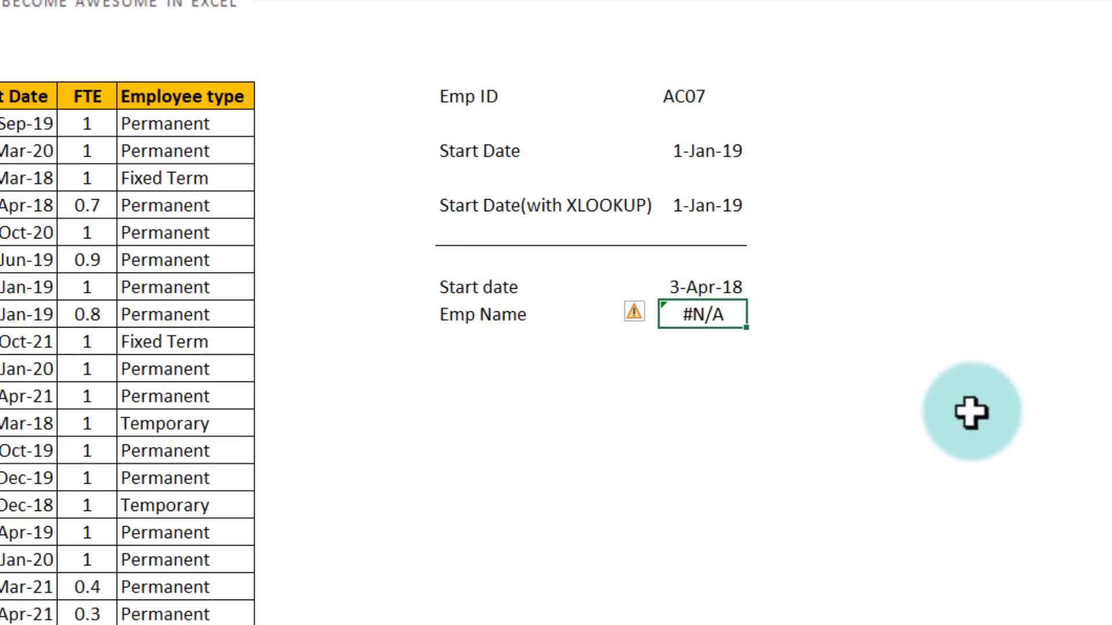
- Add "No one joined on that date" as the Emp Name XLOOKUP's if_not_found argument
{"action": "left_click", "coordinate": [723, 331]}
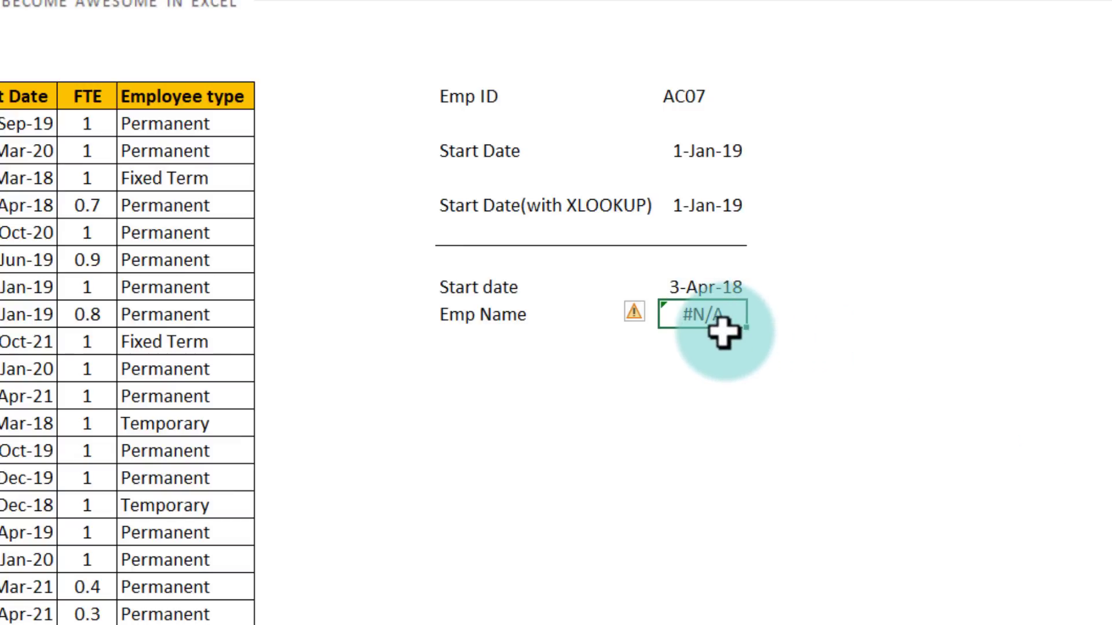
{"action": "key", "text": "F2"}
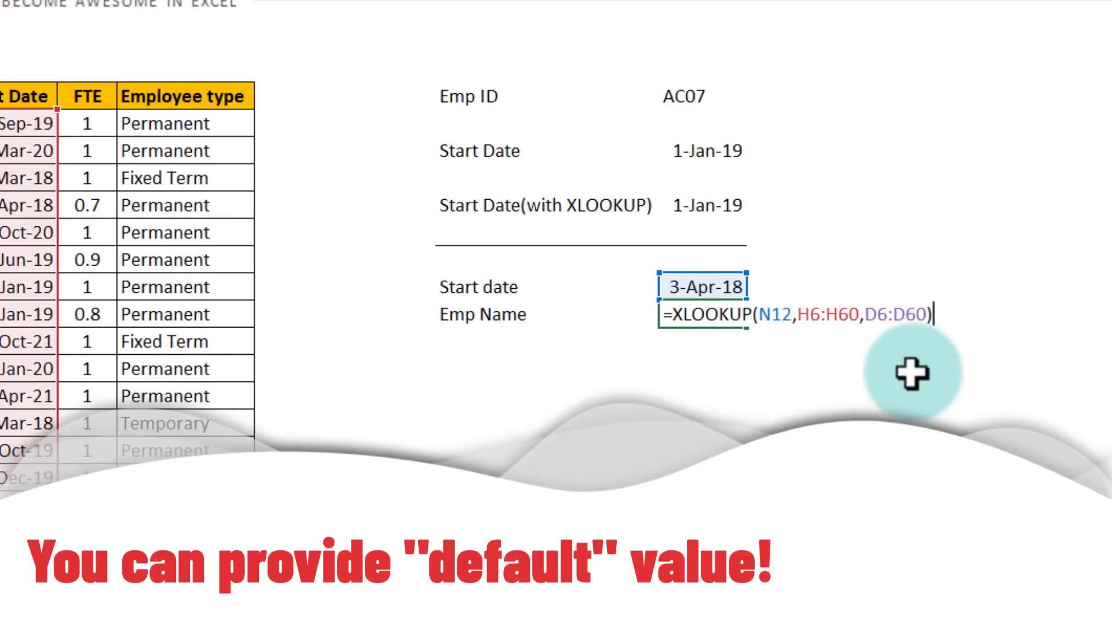
{"action": "key", "text": "Delete"}
{"action": "type", "text": ","}
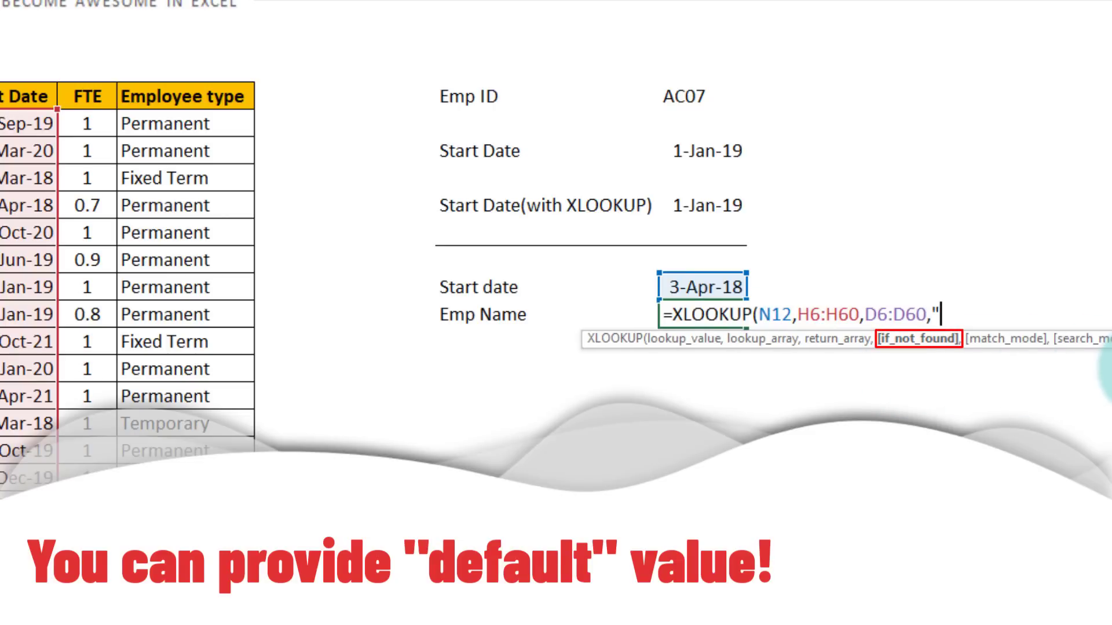
{"action": "type", "text": "\"No one joined on that date\")"}
- Commit the not-found message so Emp Name reads "No one joined on that date", then inspect the N7 VLOOKUP
{"action": "key", "text": "Return"}
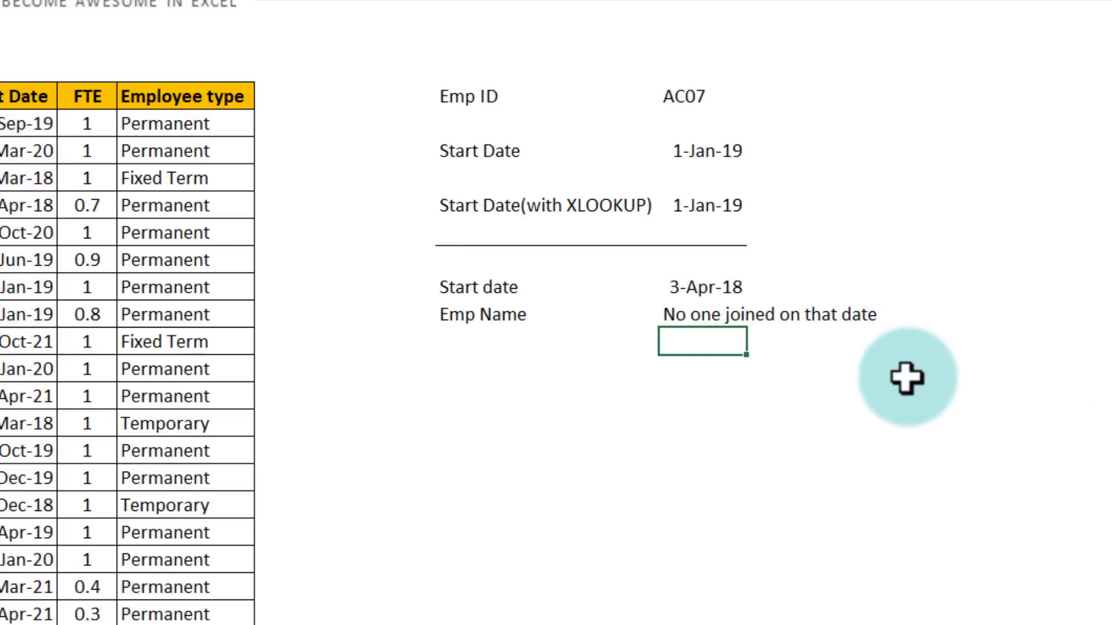
{"action": "left_click", "coordinate": [687, 315]}
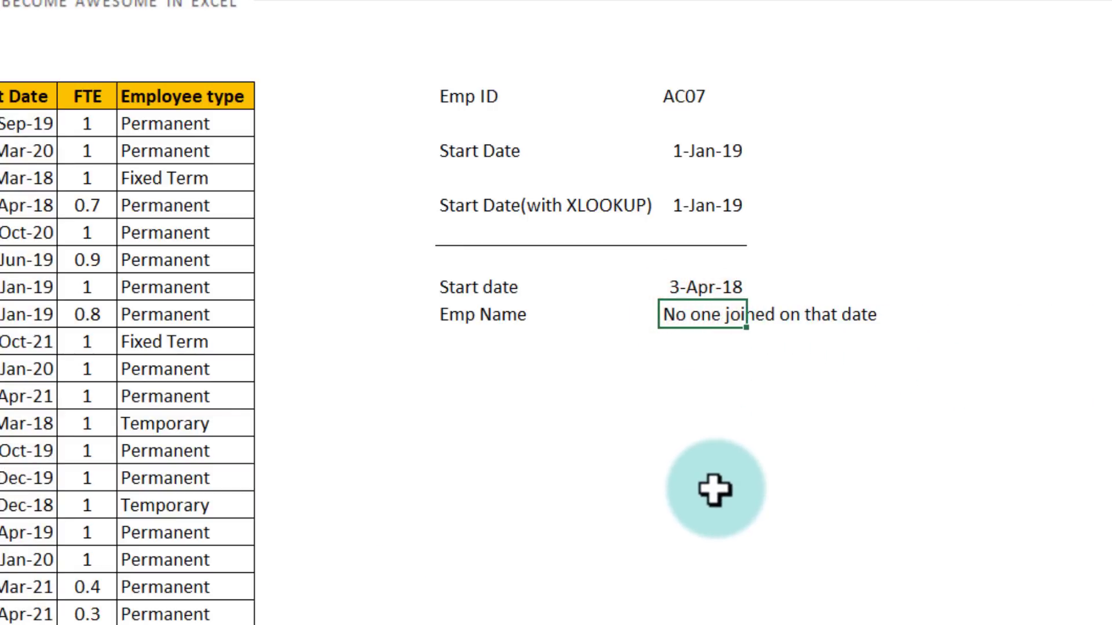
{"action": "left_click", "coordinate": [707, 151]}
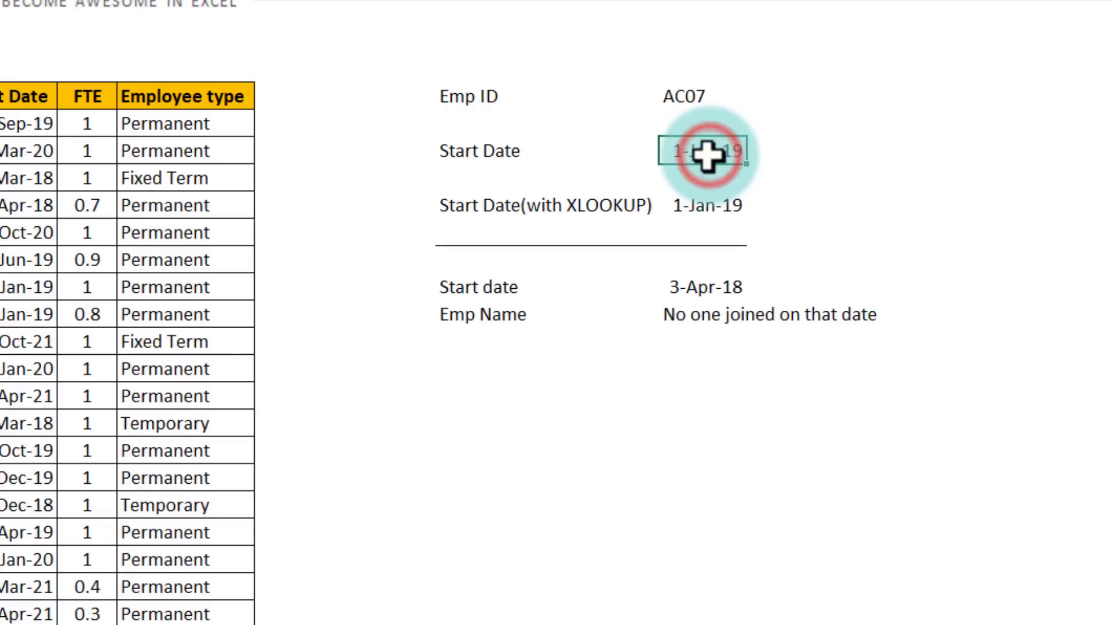
{"action": "double_click", "coordinate": [706, 152]}
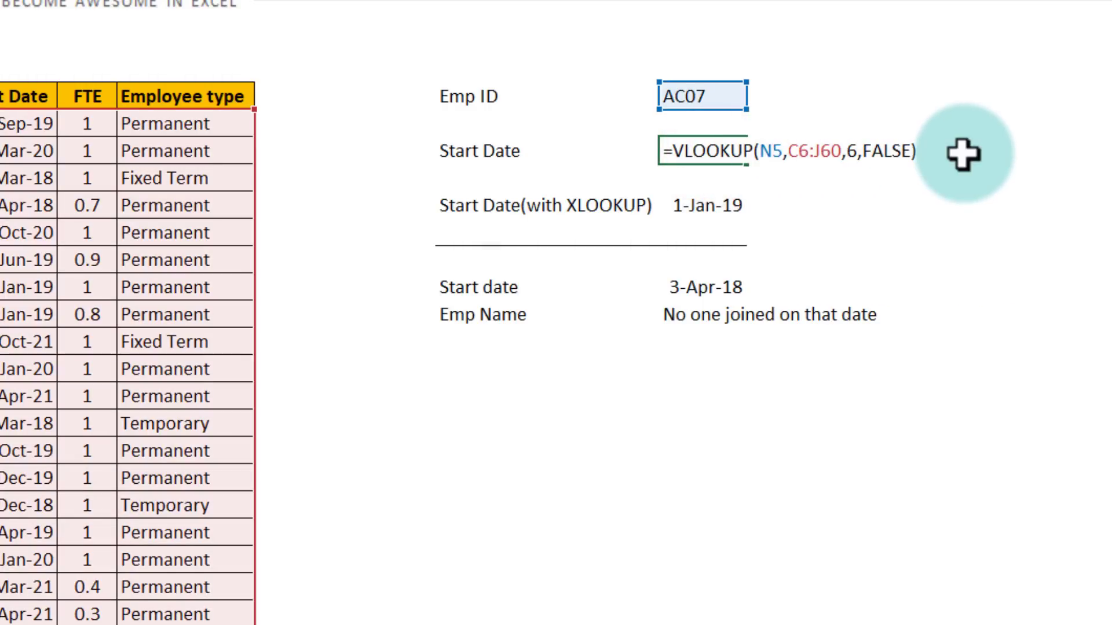
{"action": "key", "text": "Escape"}
{"action": "left_click", "coordinate": [675, 95]}
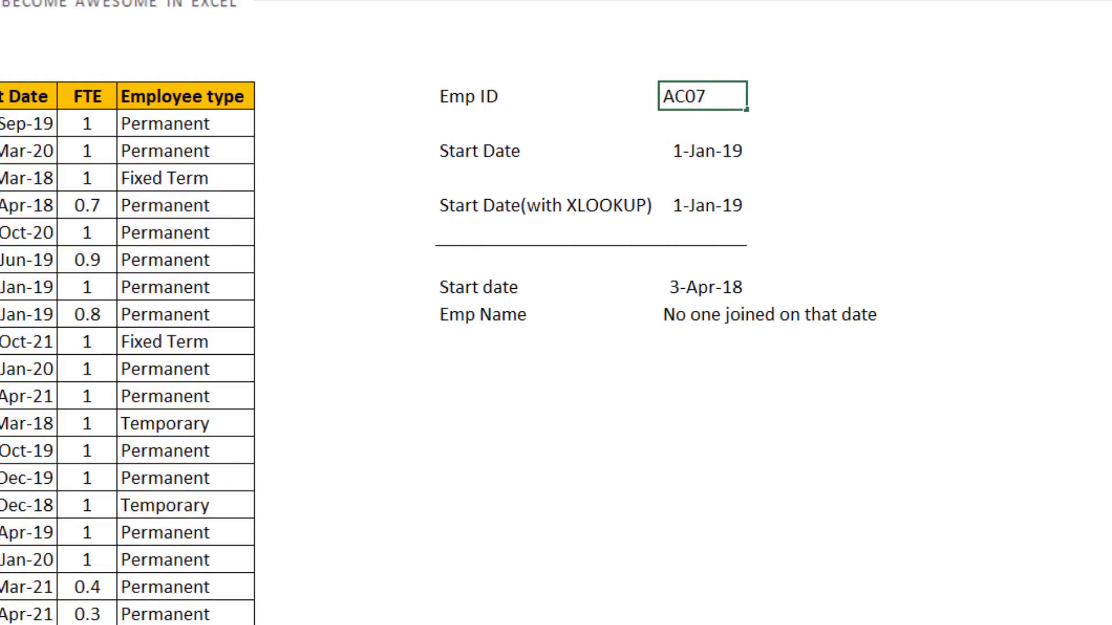
- Change the Emp ID in N5 to AC99, leaving the Start Date as #N/A
{"action": "type", "text": "AC99"}
{"action": "key", "text": "Return"}
{"action": "left_click", "coordinate": [743, 154]}
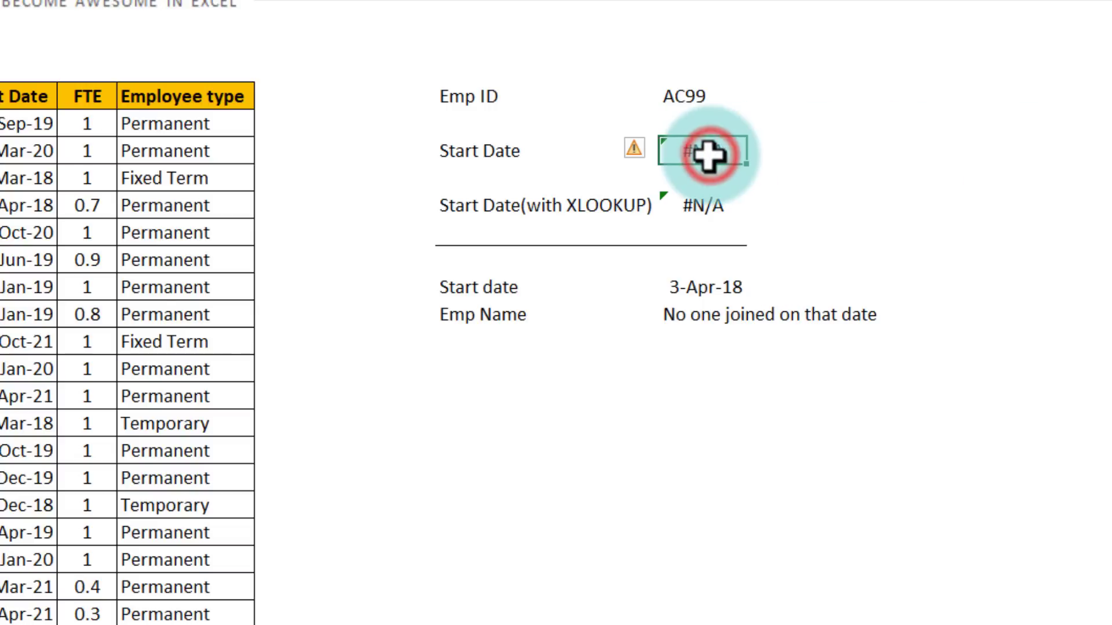
- Wrap the N7 VLOOKUP in IFERROR with "no such ID" as the fallback
{"action": "double_click", "coordinate": [706, 154]}
{"action": "left_click", "coordinate": [668, 151]}
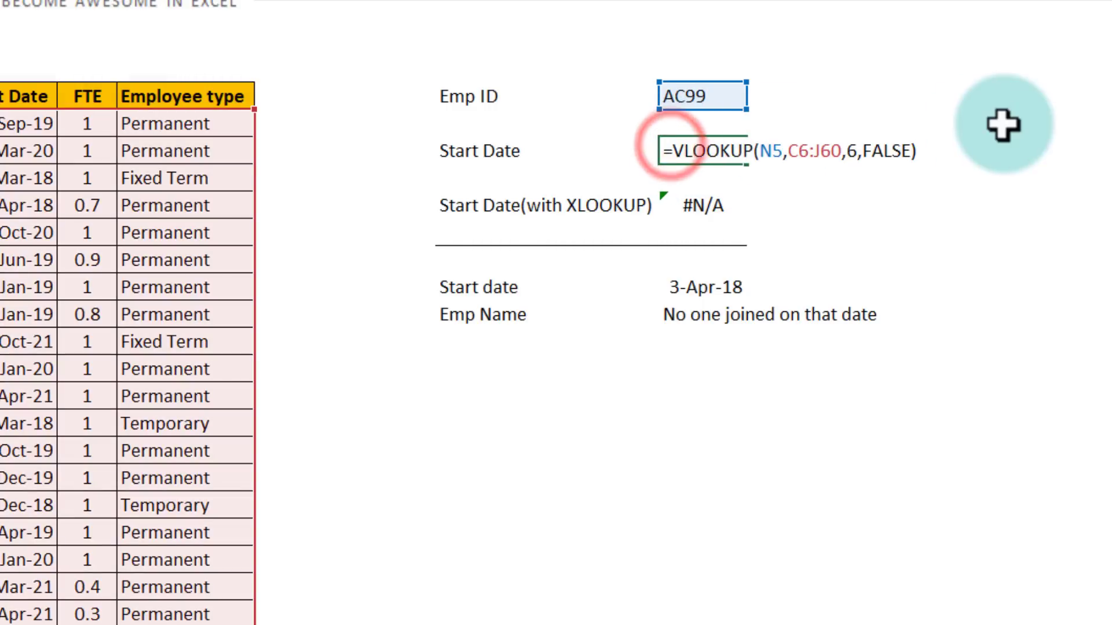
{"action": "type", "text": "if"}
{"action": "key", "text": "Down"}
{"action": "key", "text": "Tab"}
{"action": "type", "text": ","}
{"action": "type", "text": "\"no such ID\")"}
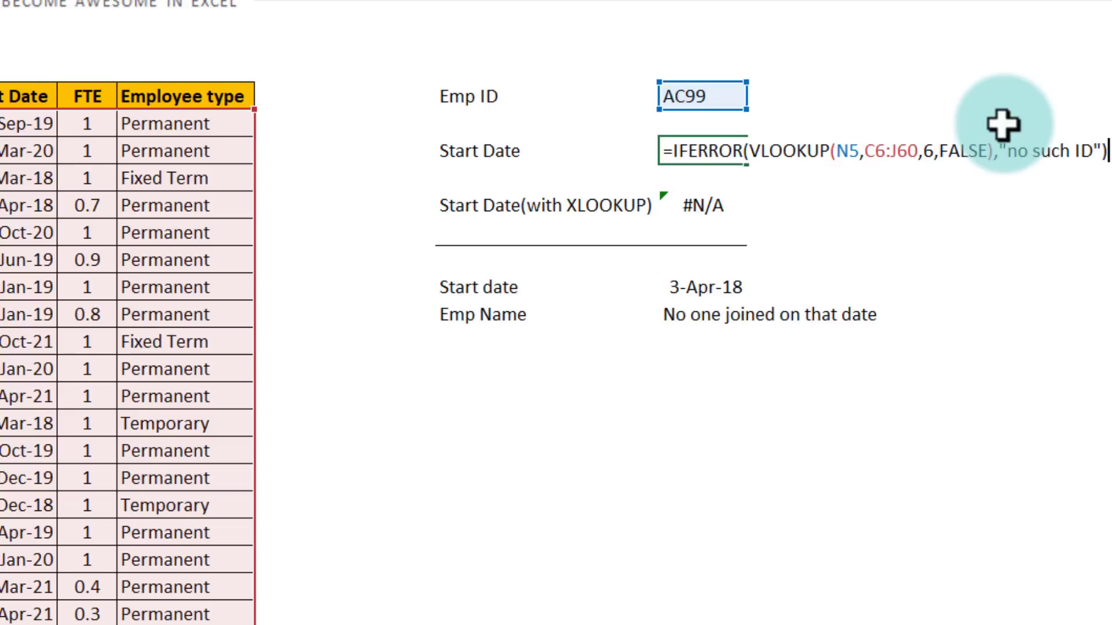
{"action": "key", "text": "Return"}
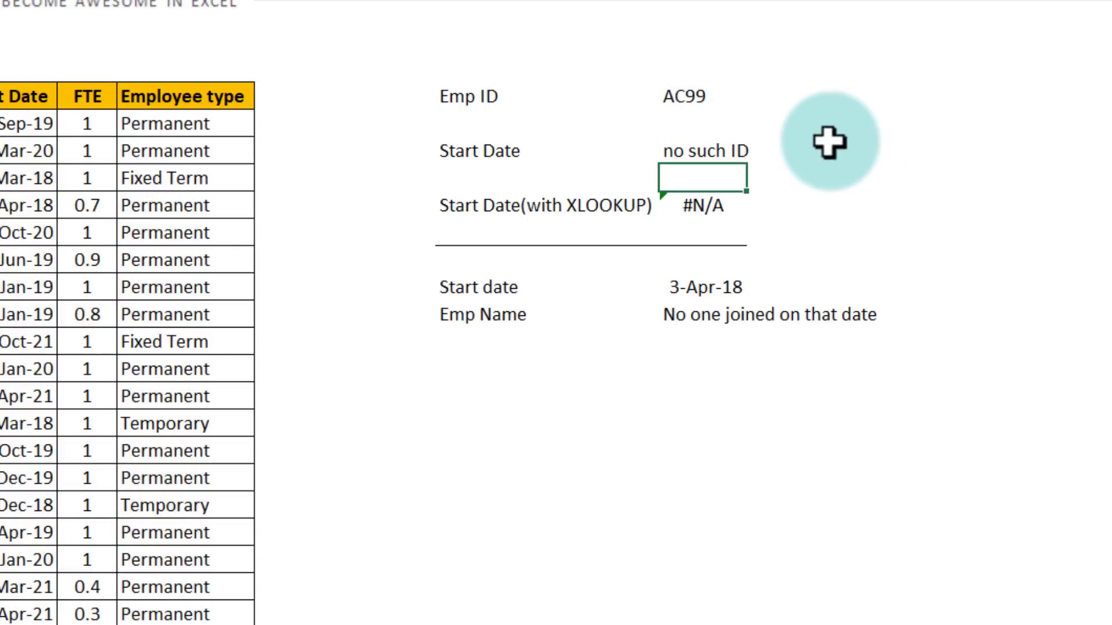
{"action": "double_click", "coordinate": [728, 150]}
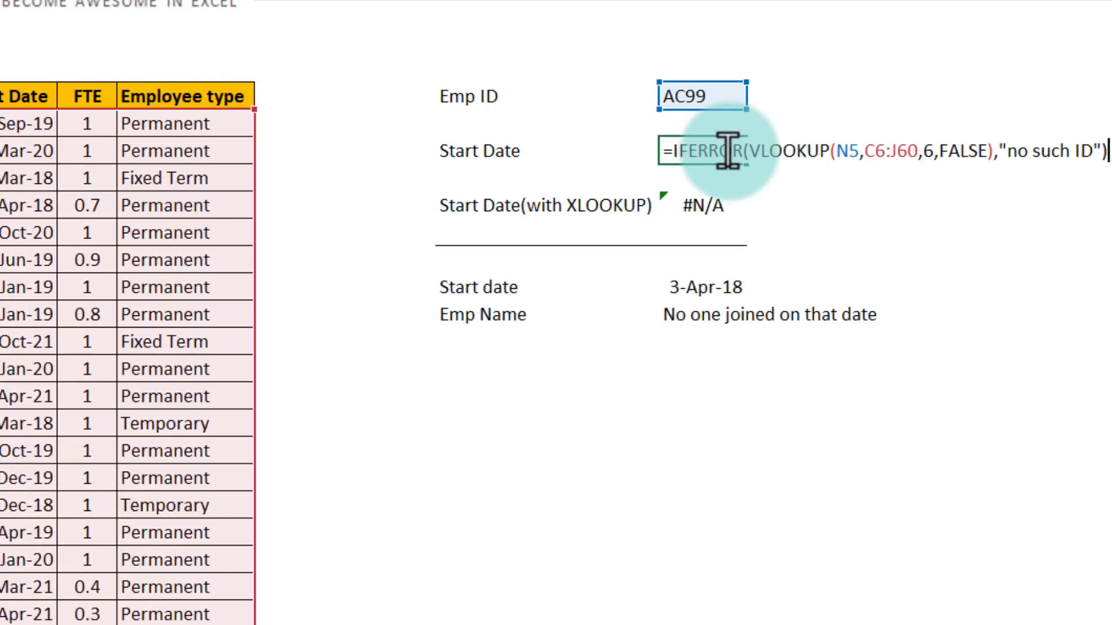
{"action": "key", "text": "Escape"}
- Add "no such id" as the if_not_found argument of the N9 XLOOKUP
{"action": "double_click", "coordinate": [715, 207]}
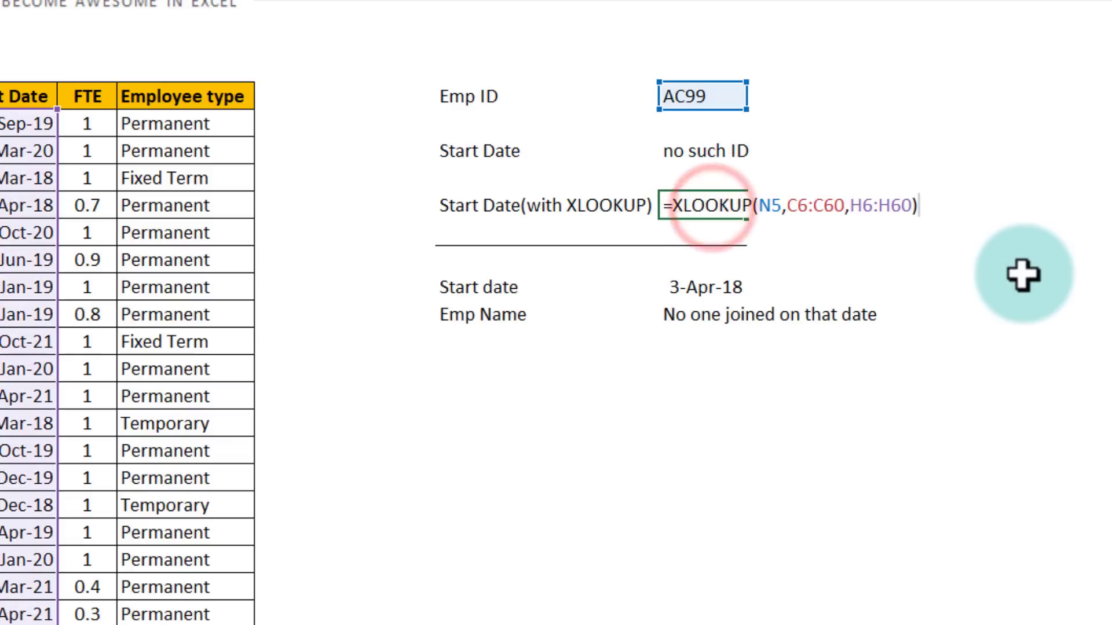
{"action": "key", "text": "BackSpace"}
{"action": "type", "text": ","}
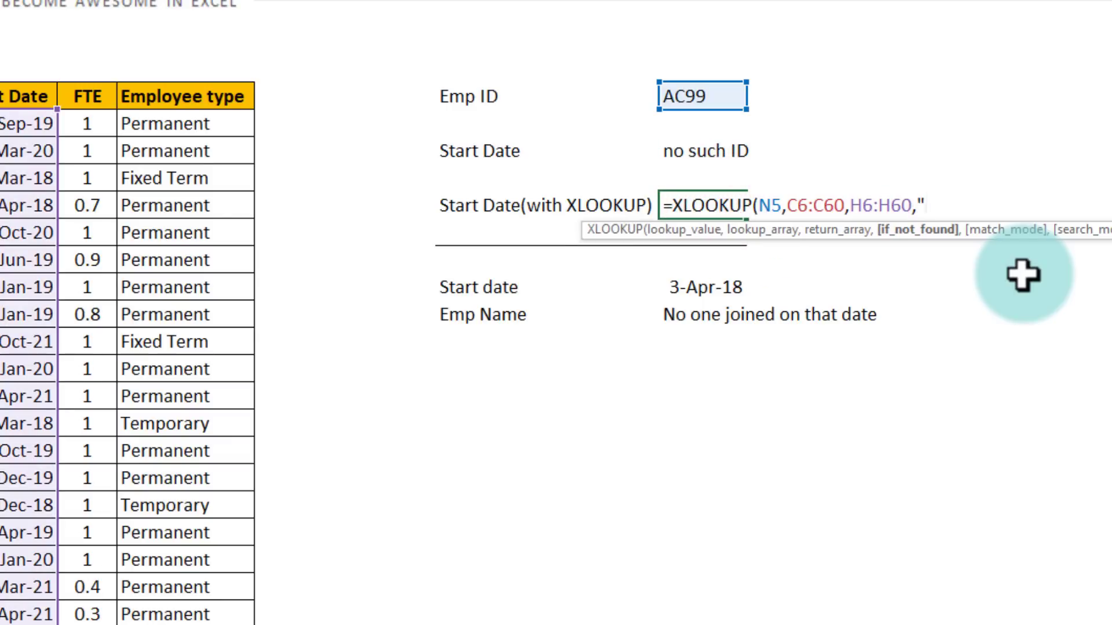
{"action": "type", "text": "\"no such id"}
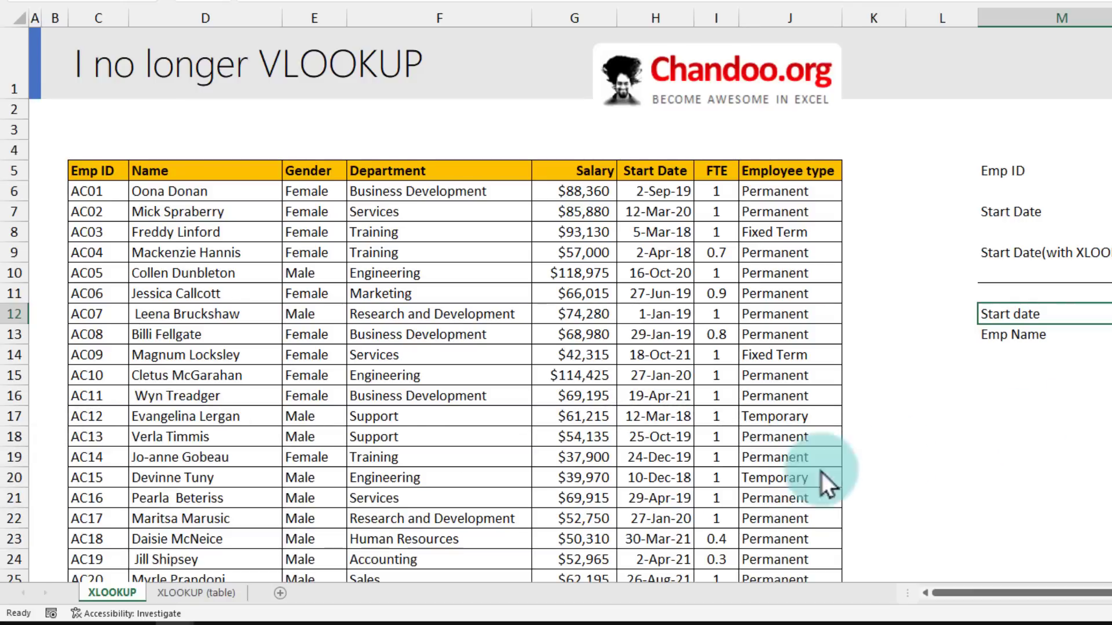
- Switch to the XLOOKUP (table) sheet and select cell C6
{"action": "left_click", "coordinate": [196, 593]}
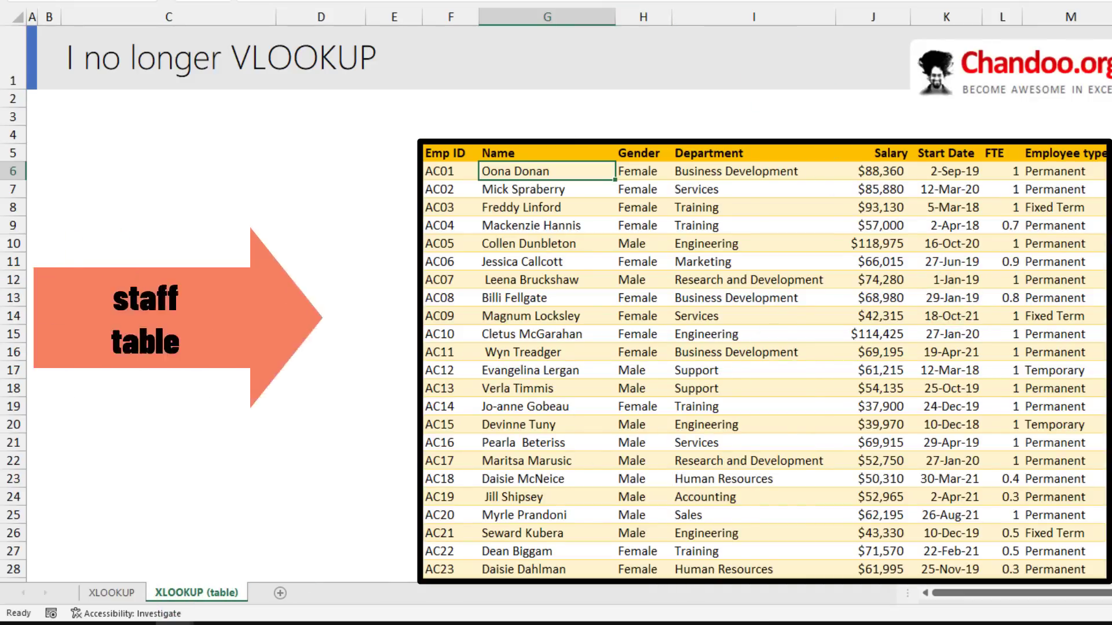
{"action": "left_click", "coordinate": [78, 168]}
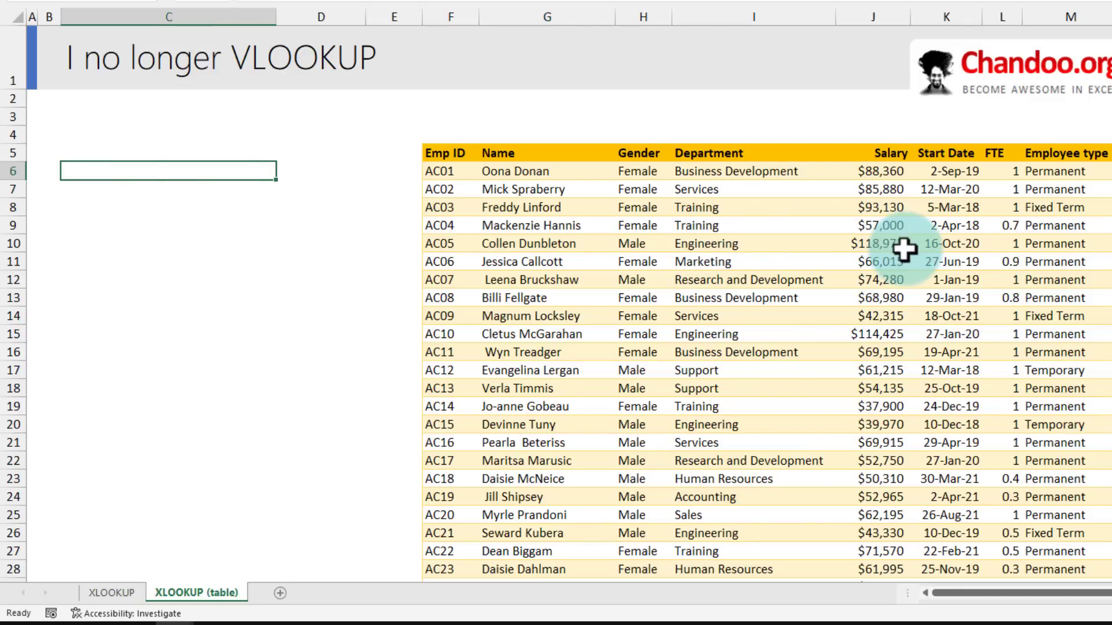
- Enter AC07 in C6 and start an XLOOKUP in C7 on C6 using the staff table
{"action": "type", "text": "AC07"}
{"action": "key", "text": "Return"}
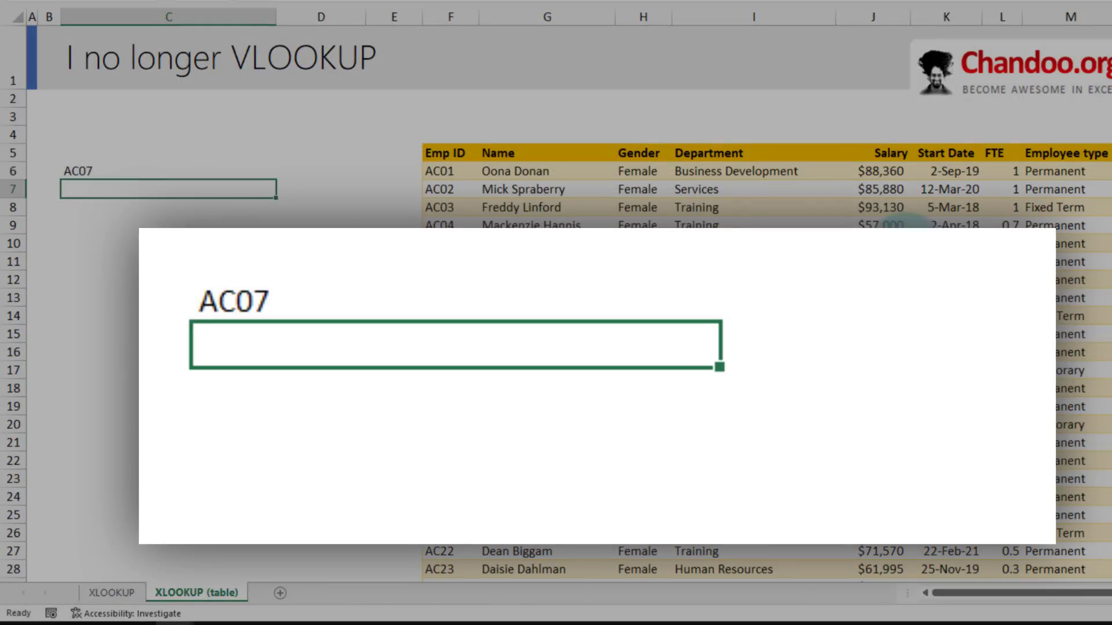
{"action": "type", "text": "=xl"}
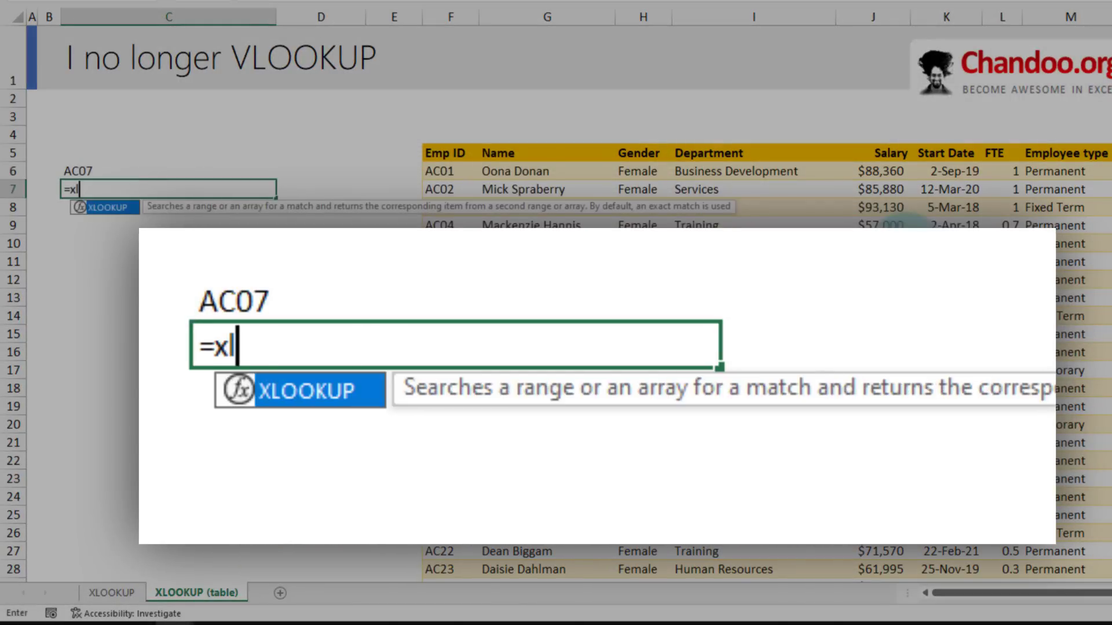
{"action": "key", "text": "Tab"}
{"action": "key", "text": "Up"}
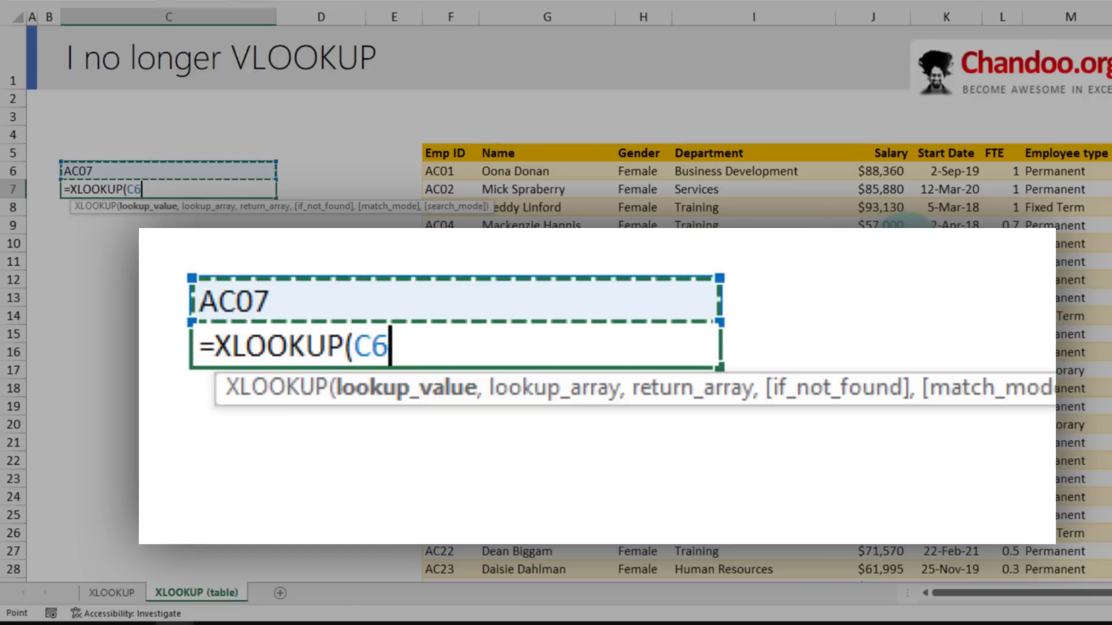
{"action": "type", "text": ","}
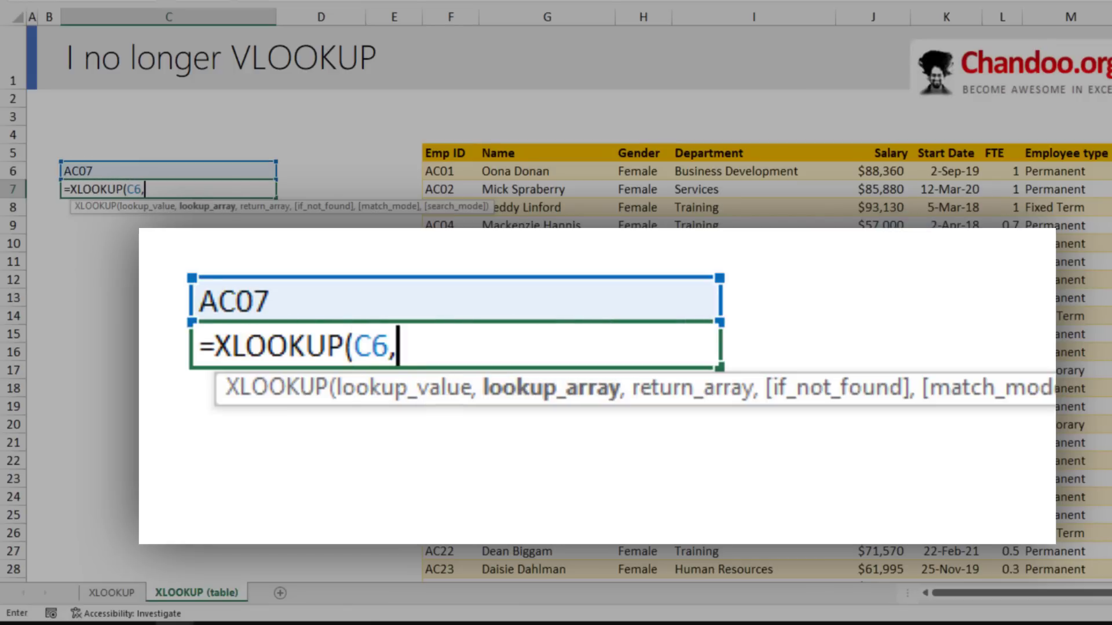
{"action": "type", "text": "sta"}
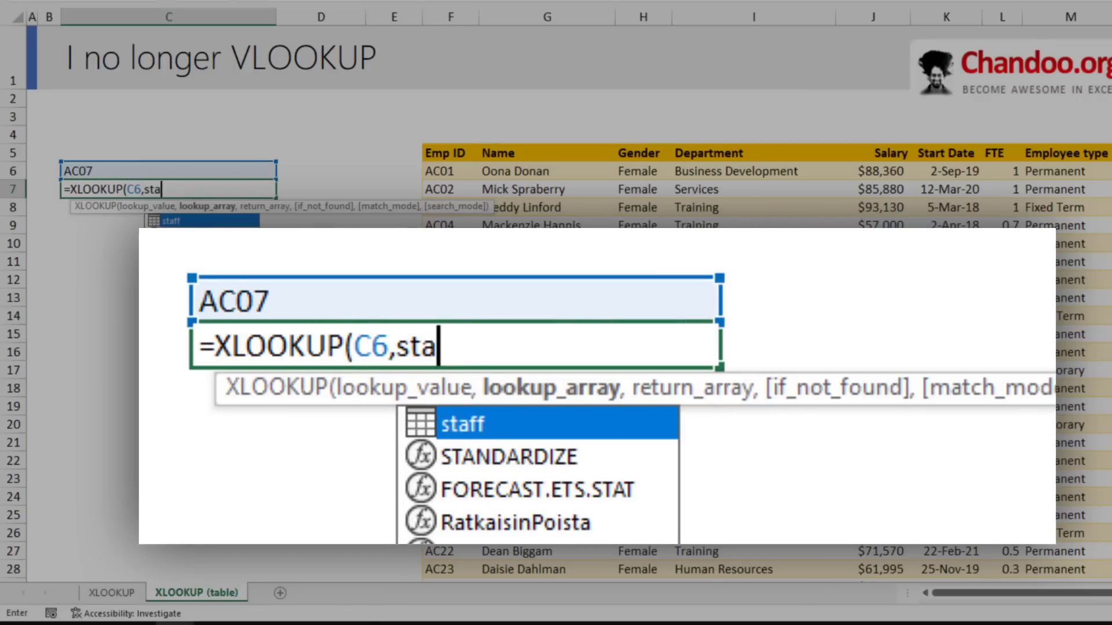
{"action": "key", "text": "Tab"}
- Complete the lookup as =XLOOKUP(C6,staff[Emp ID],staff[Name]) to return the employee's name
{"action": "type", "text": "["}
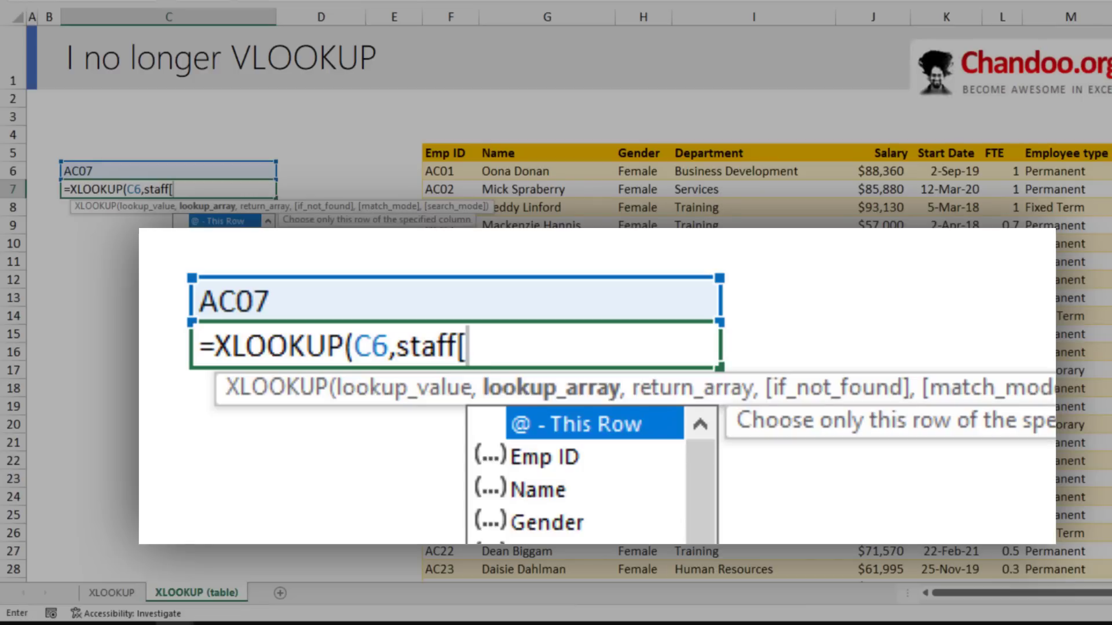
{"action": "key", "text": "Down"}
{"action": "key", "text": "Down"}
{"action": "key", "text": "Up"}
{"action": "key", "text": "Tab"}
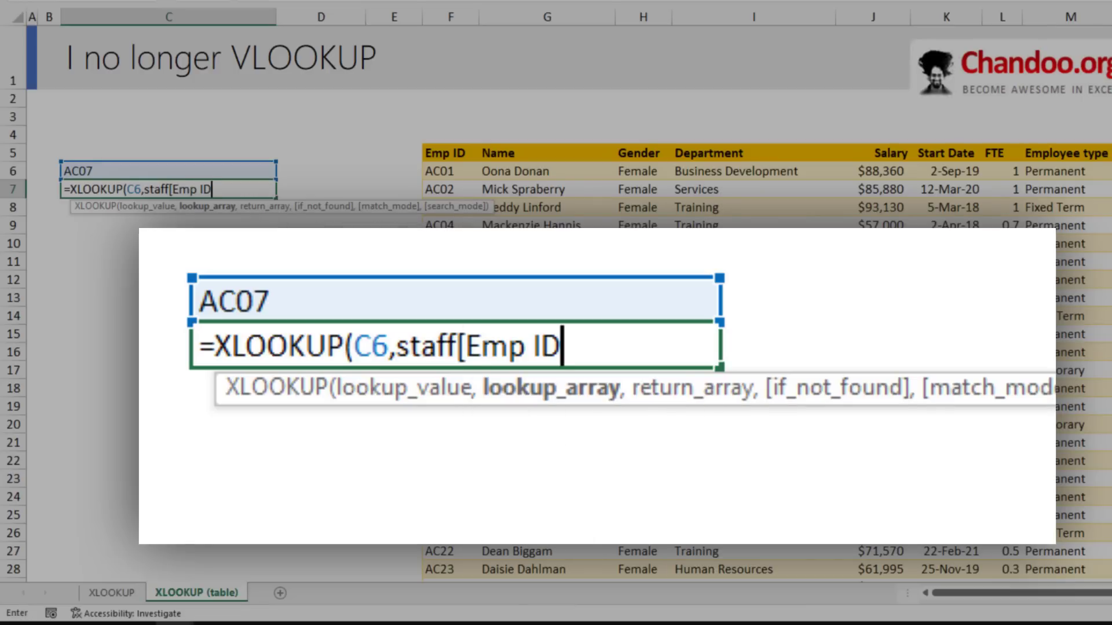
{"action": "type", "text": "],"}
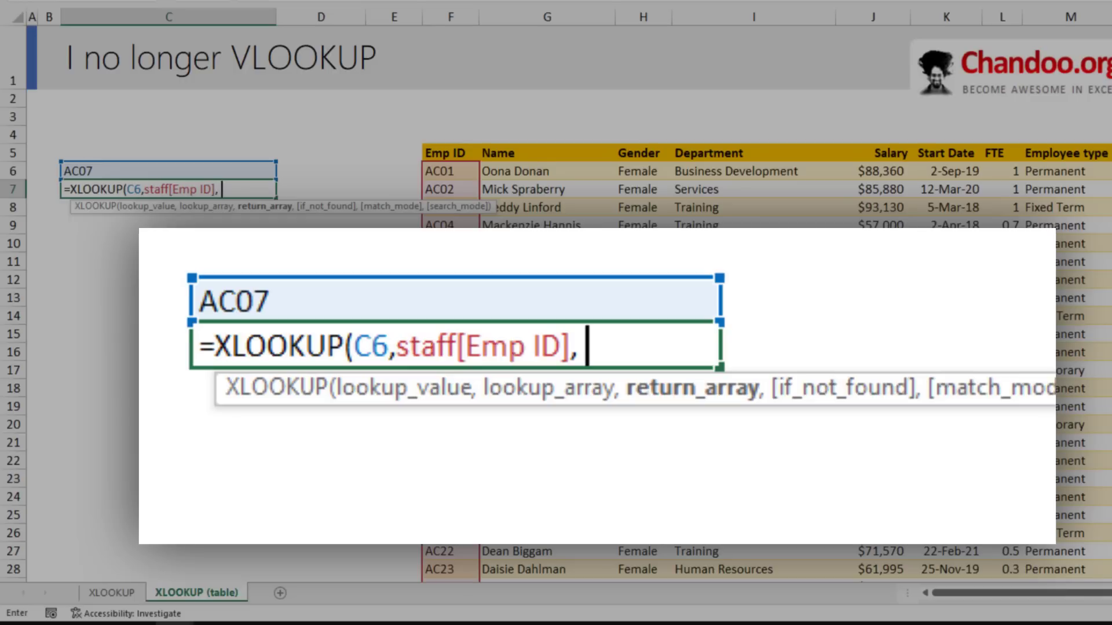
{"action": "left_click", "coordinate": [550, 145]}
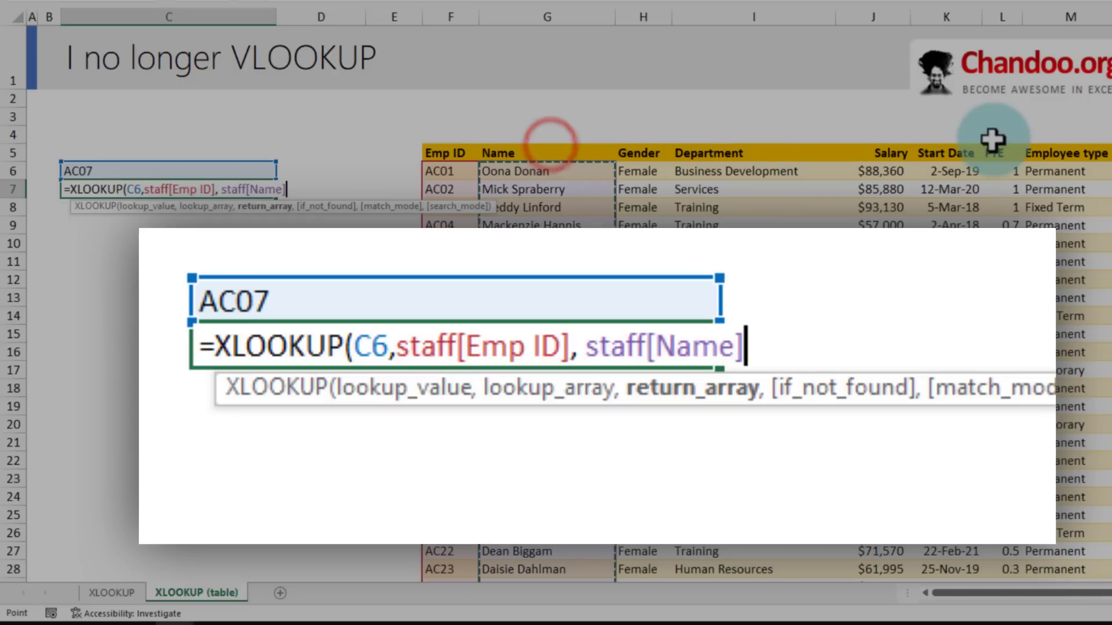
{"action": "type", "text": ")"}
{"action": "key", "text": "Return"}
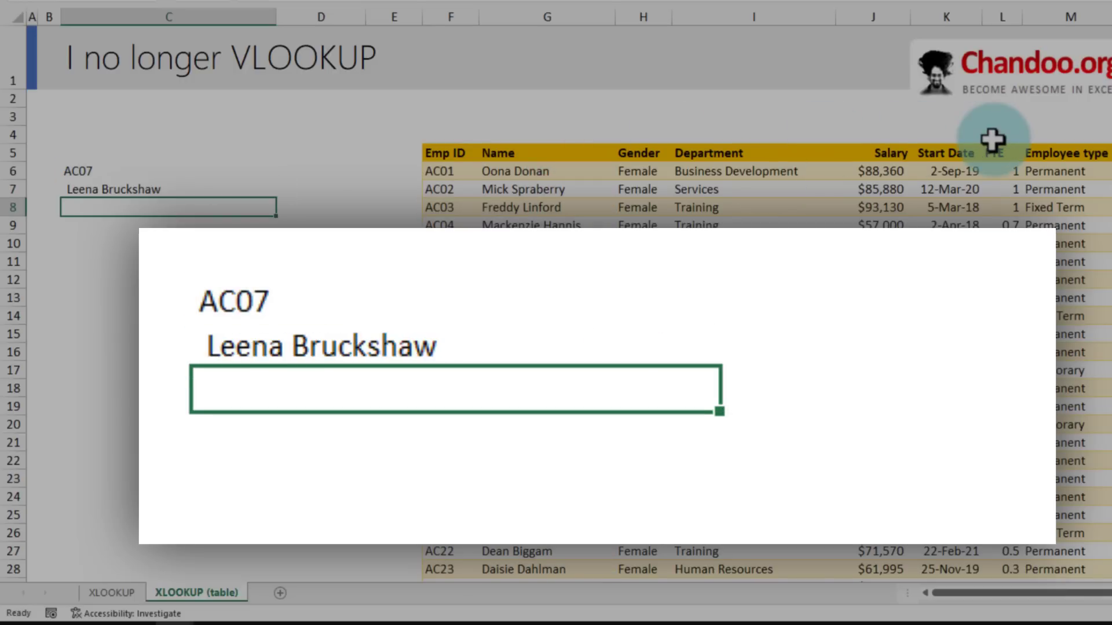
- Enter 'Begins with' in C10 and 'Bill' in C11, filling the Bill cell green
{"action": "left_click", "coordinate": [143, 189]}
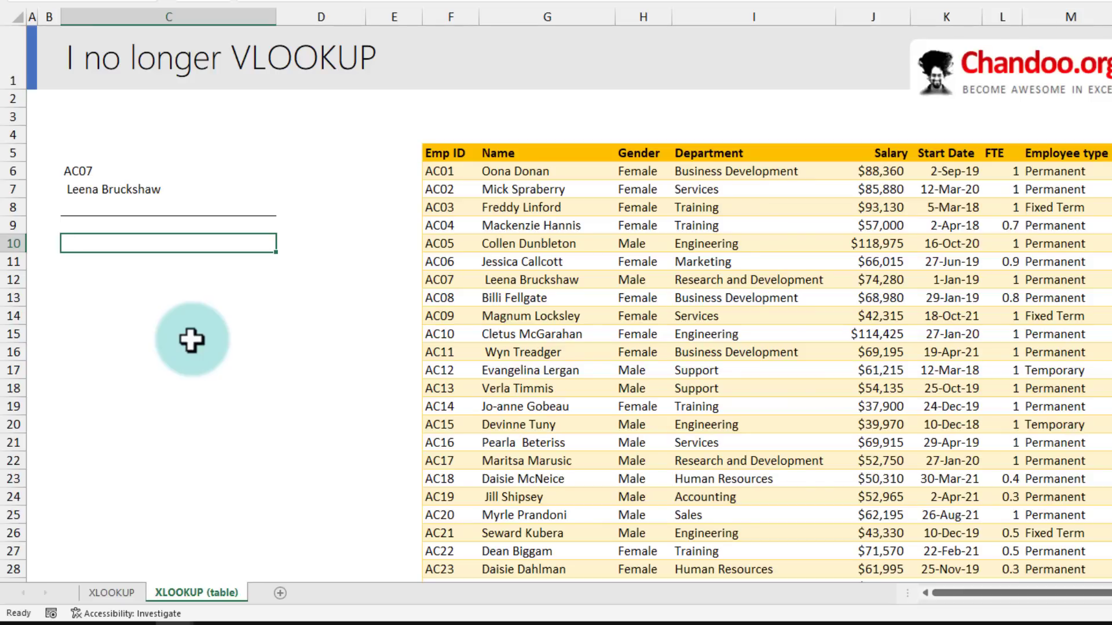
{"action": "type", "text": "Begin"}
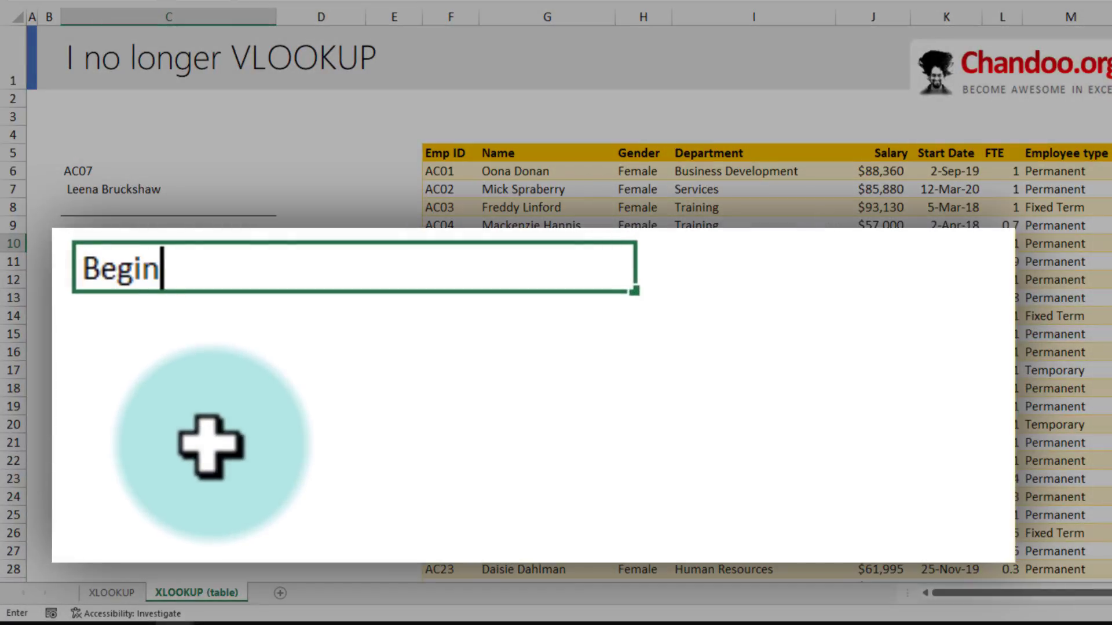
{"action": "type", "text": "s with"}
{"action": "key", "text": "Return"}
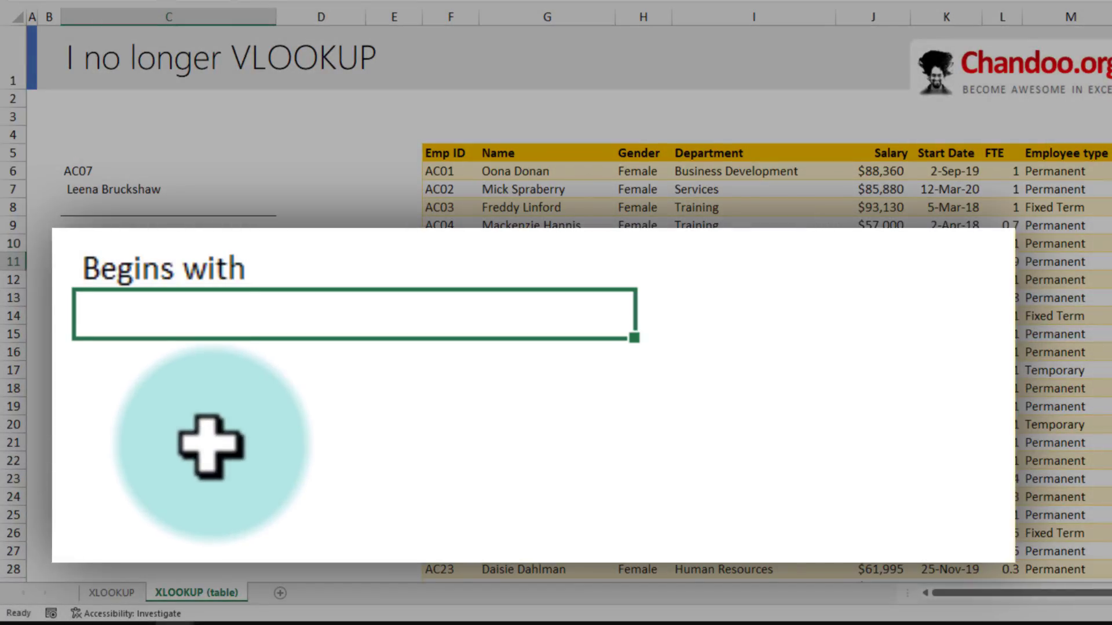
{"action": "type", "text": "Bill"}
{"action": "key", "text": "Return"}
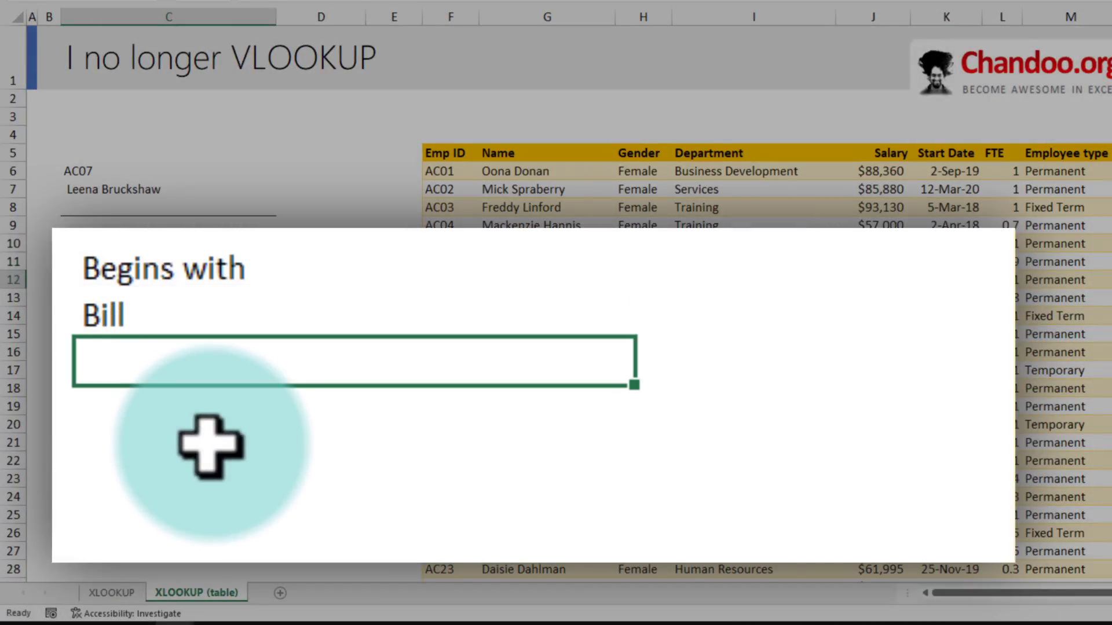
{"action": "left_click", "coordinate": [197, 307]}
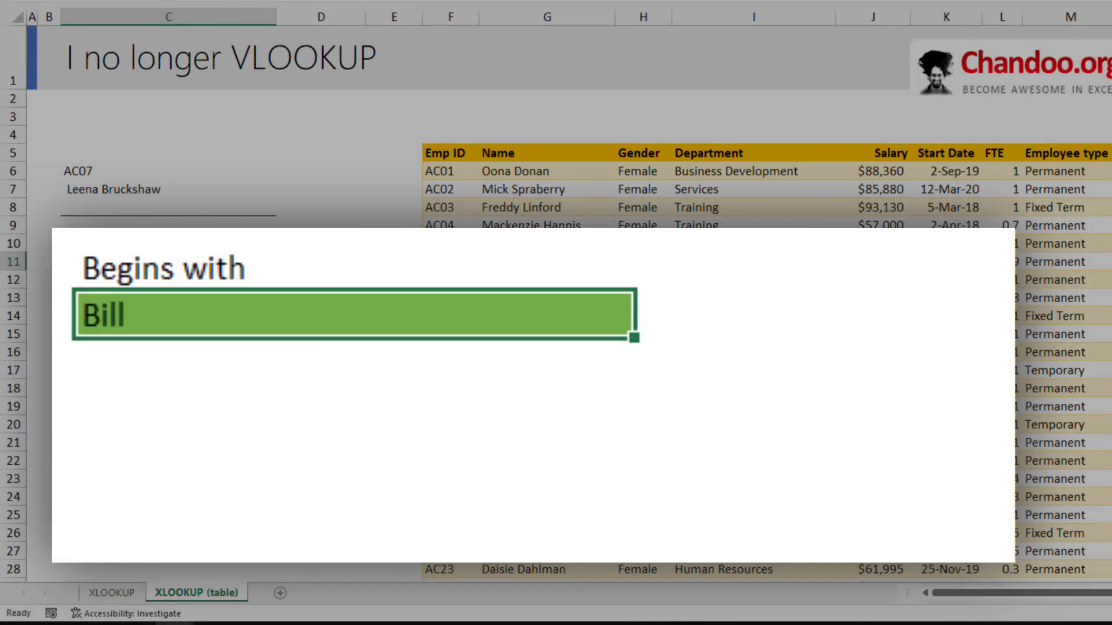
- Start an XLOOKUP formula in C13 for the wildcard search
{"action": "left_click", "coordinate": [116, 404]}
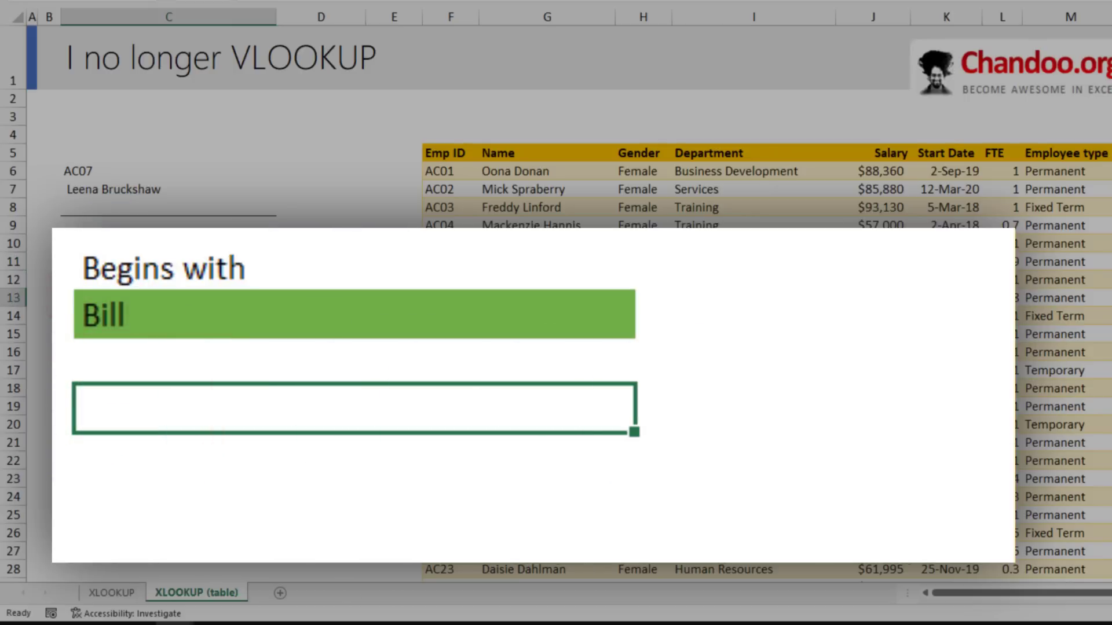
{"action": "type", "text": "=xl"}
{"action": "key", "text": "Tab"}
- Build XLOOKUP(C11&"*",staff[Name],staff[Start Date],,2) in C13 using wildcard match mode 2
{"action": "left_click", "coordinate": [354, 360]}
{"action": "left_click", "coordinate": [354, 313]}
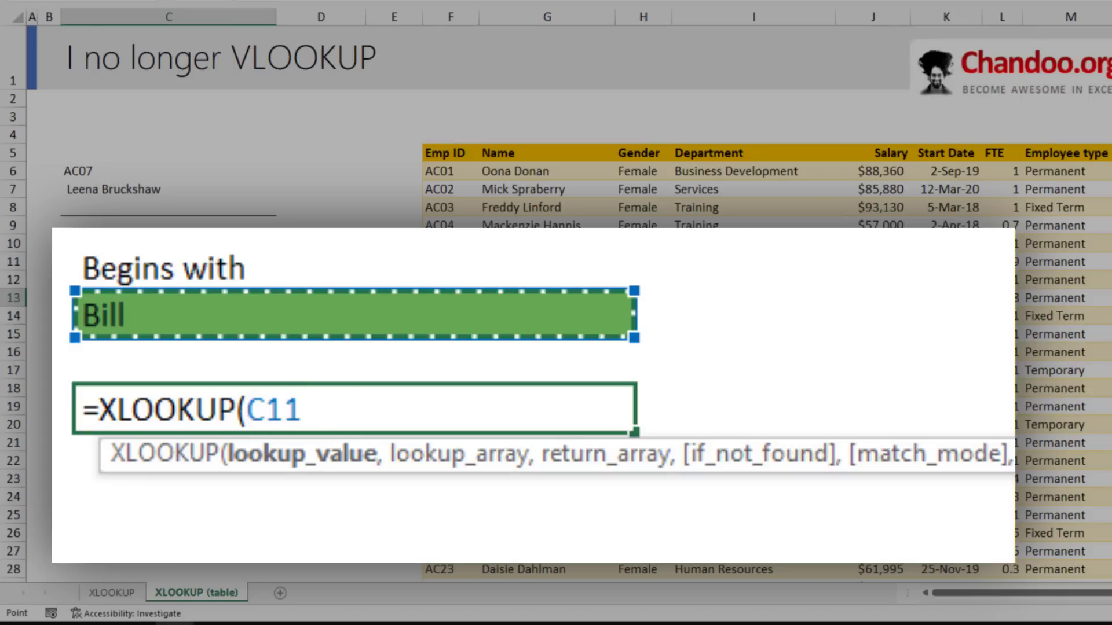
{"action": "type", "text": "&\""}
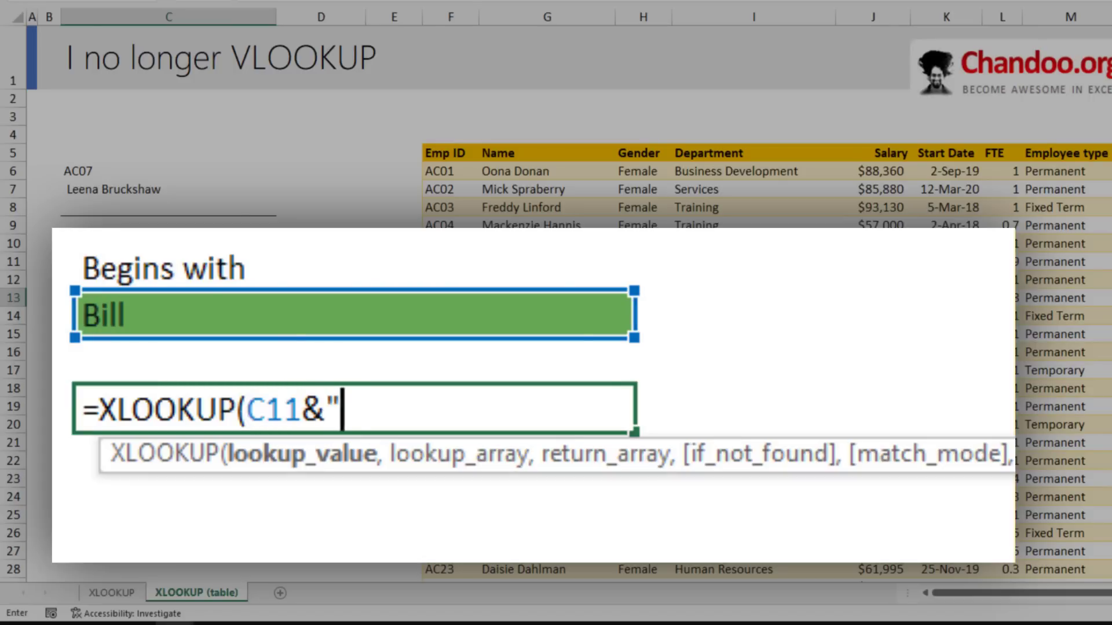
{"action": "type", "text": "*\""}
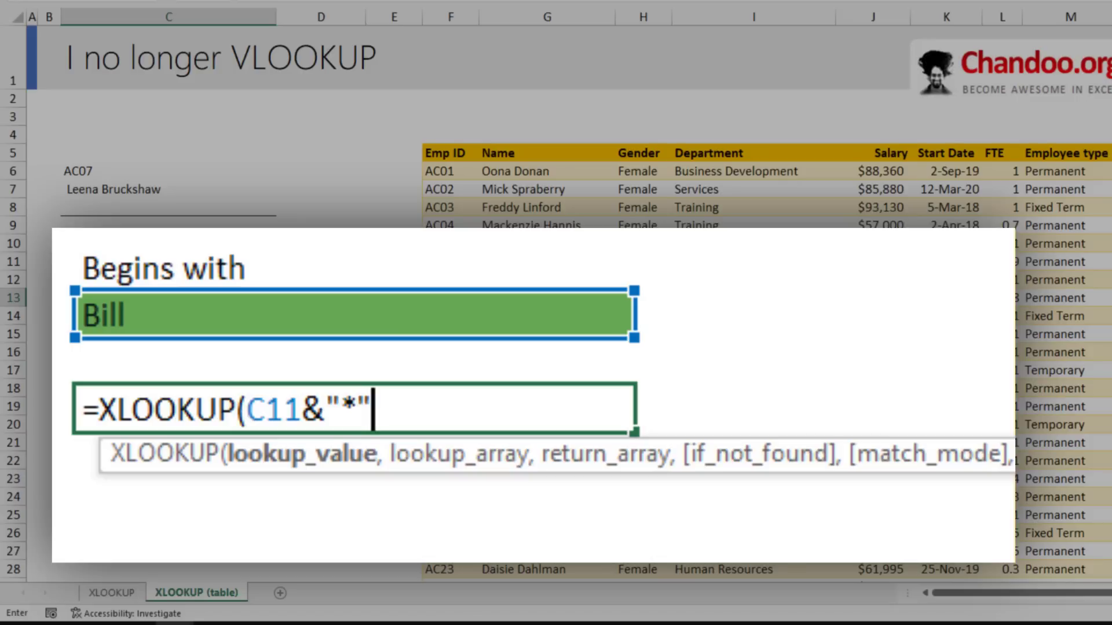
{"action": "type", "text": ","}
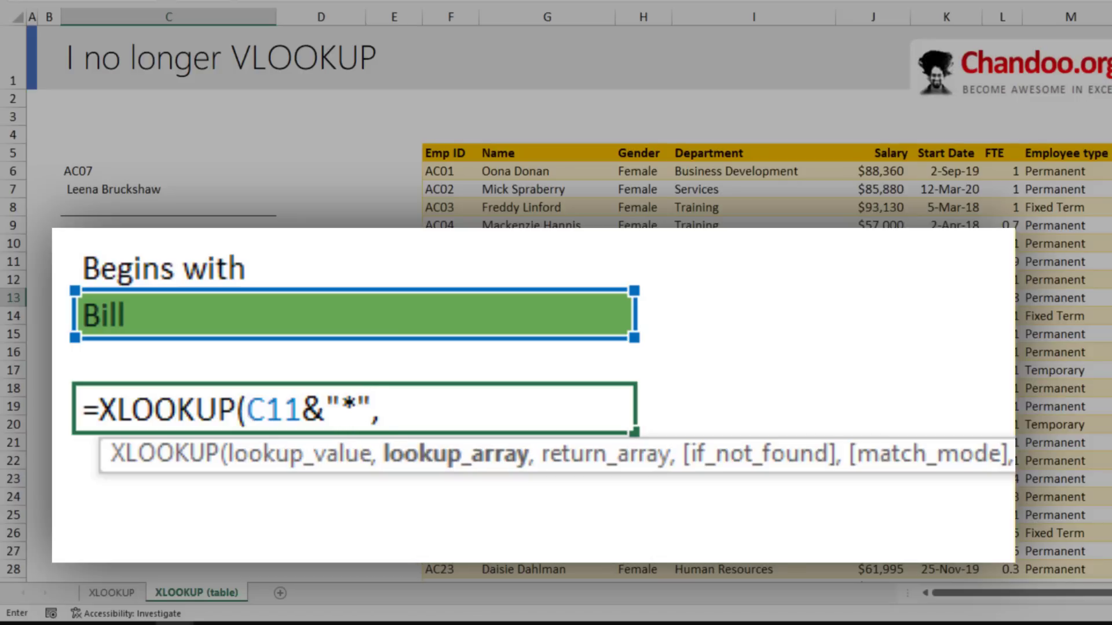
{"action": "left_click", "coordinate": [533, 142]}
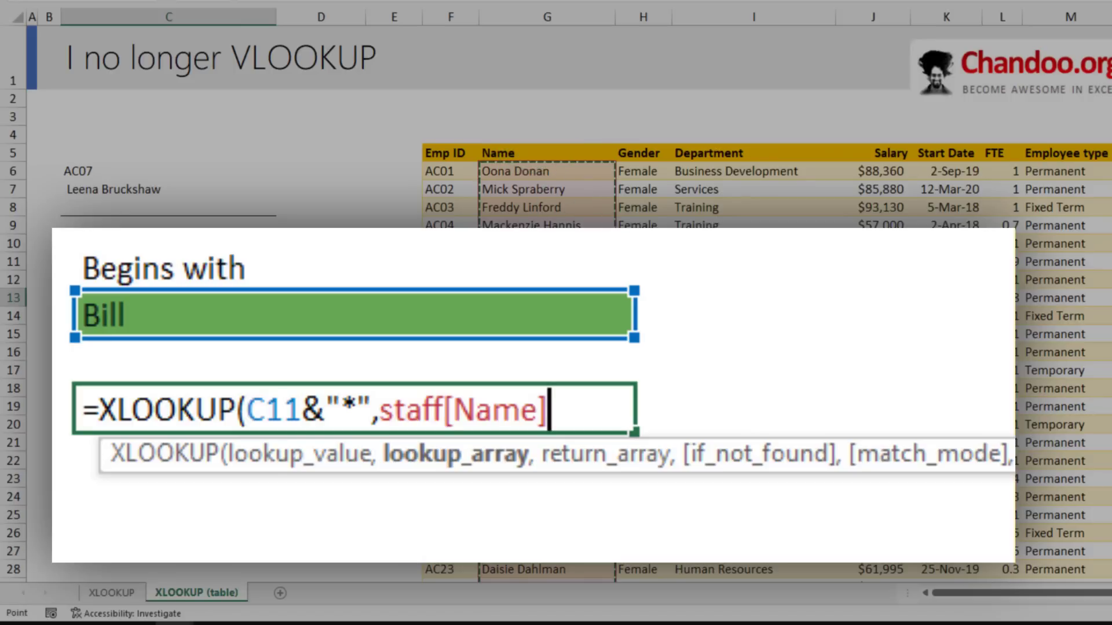
{"action": "type", "text": ","}
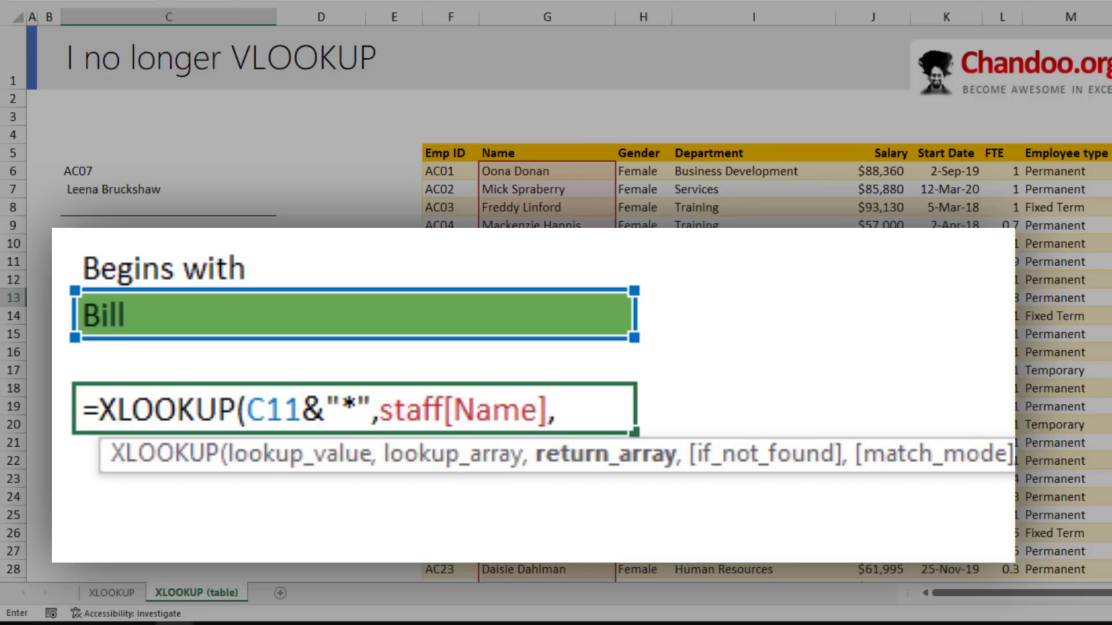
{"action": "left_click", "coordinate": [945, 148]}
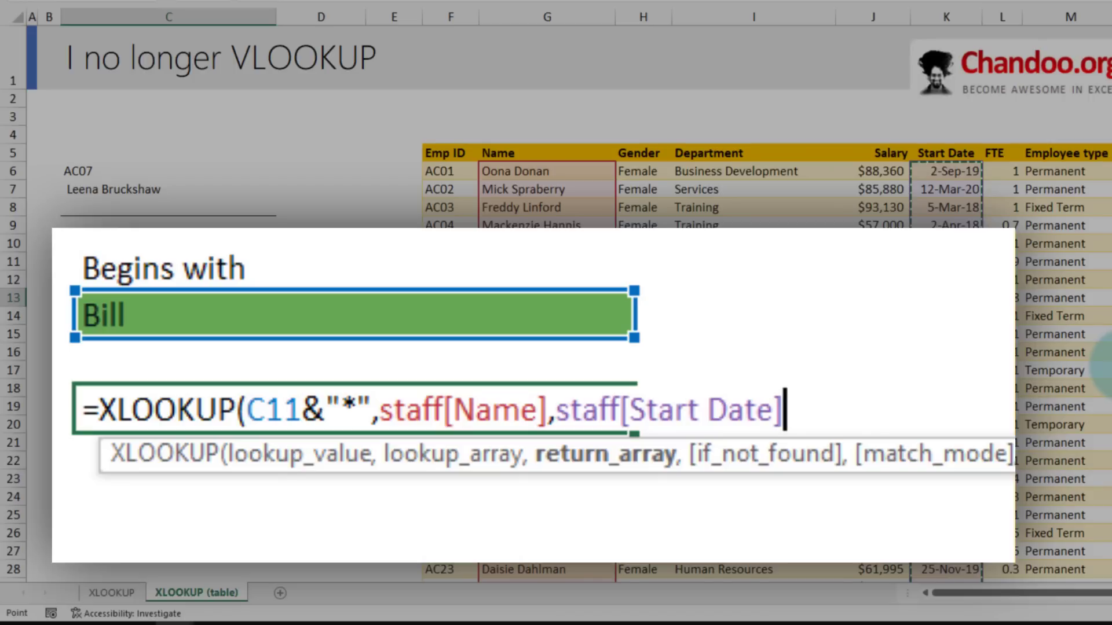
{"action": "type", "text": ",,"}
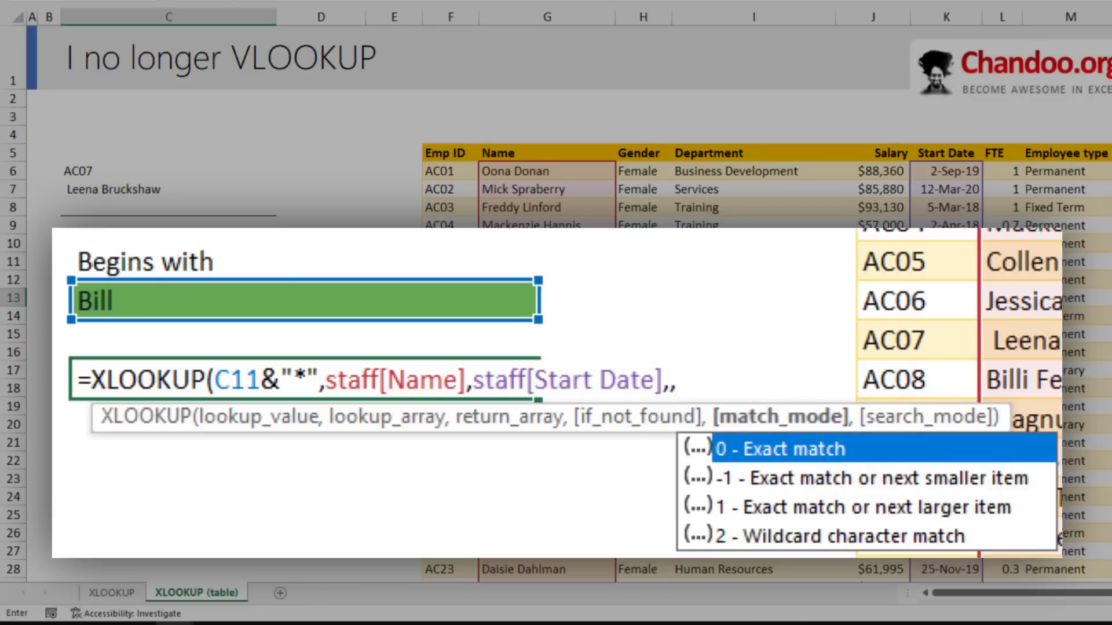
{"action": "key", "text": "Down"}
{"action": "key", "text": "Down"}
{"action": "key", "text": "Down"}
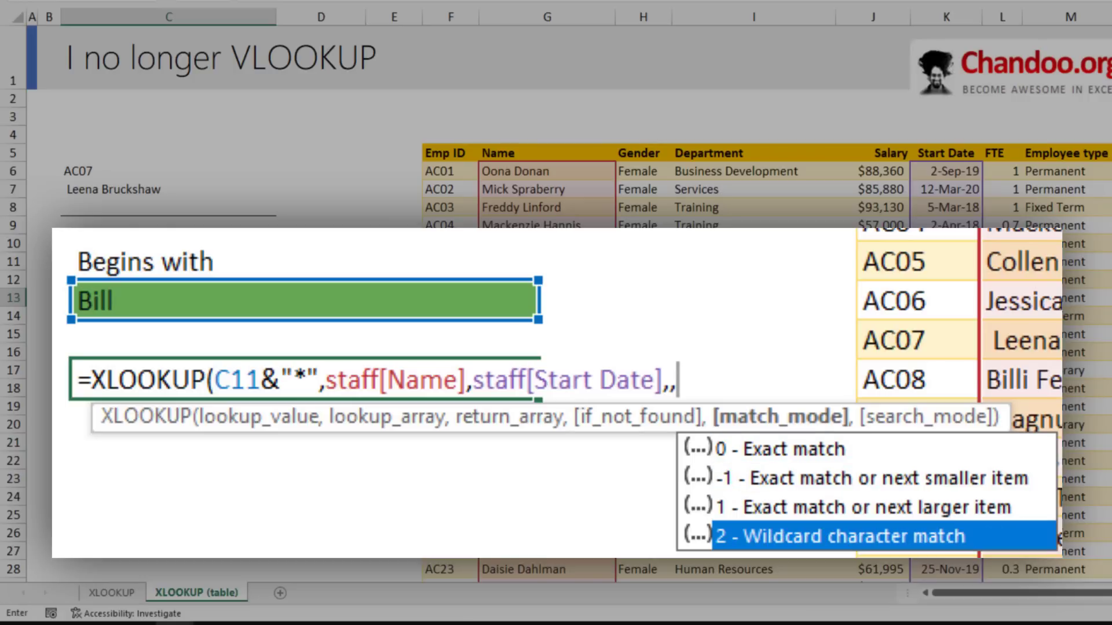
{"action": "type", "text": "2"}
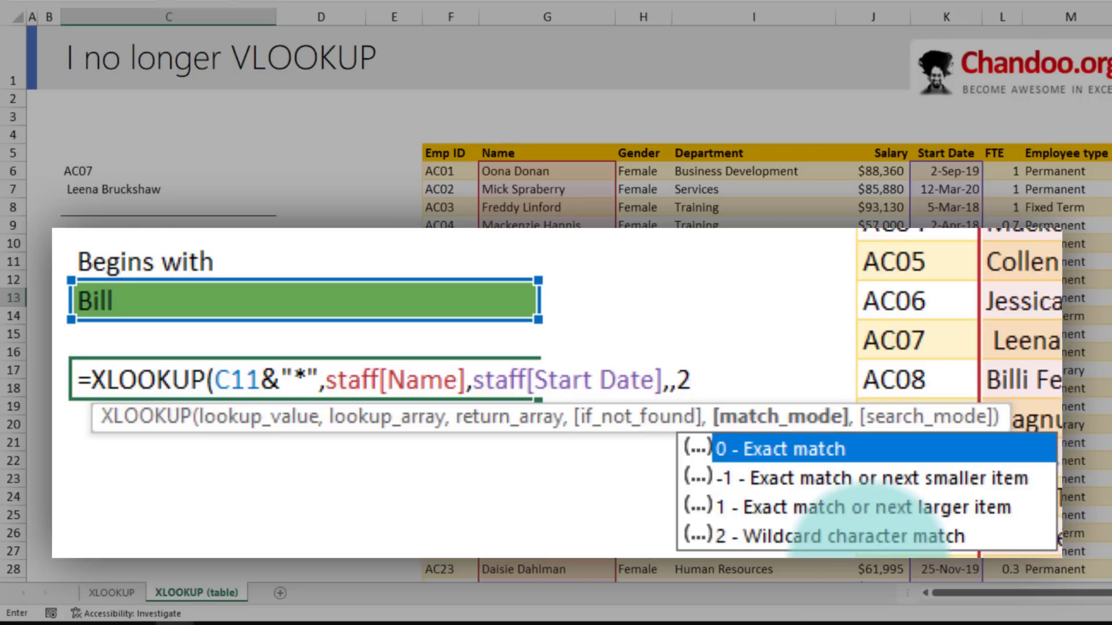
{"action": "type", "text": ")"}
- Commit the lookup, format its 43494 result as date 29-Jan-19, and verify against employee AC08's row
{"action": "key", "text": "Return"}
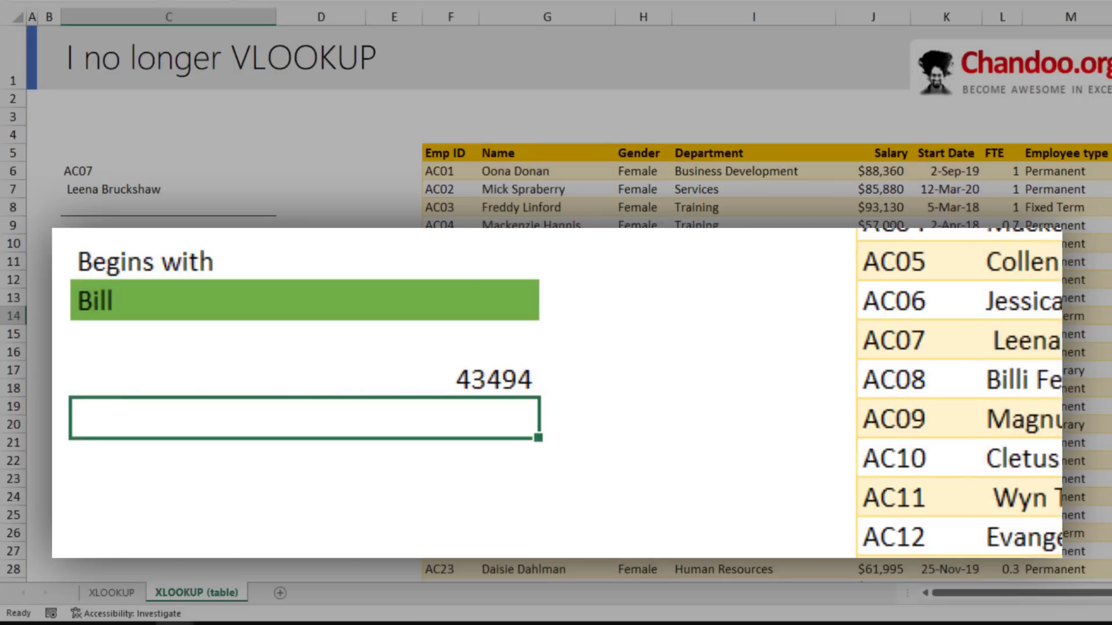
{"action": "left_click", "coordinate": [490, 380]}
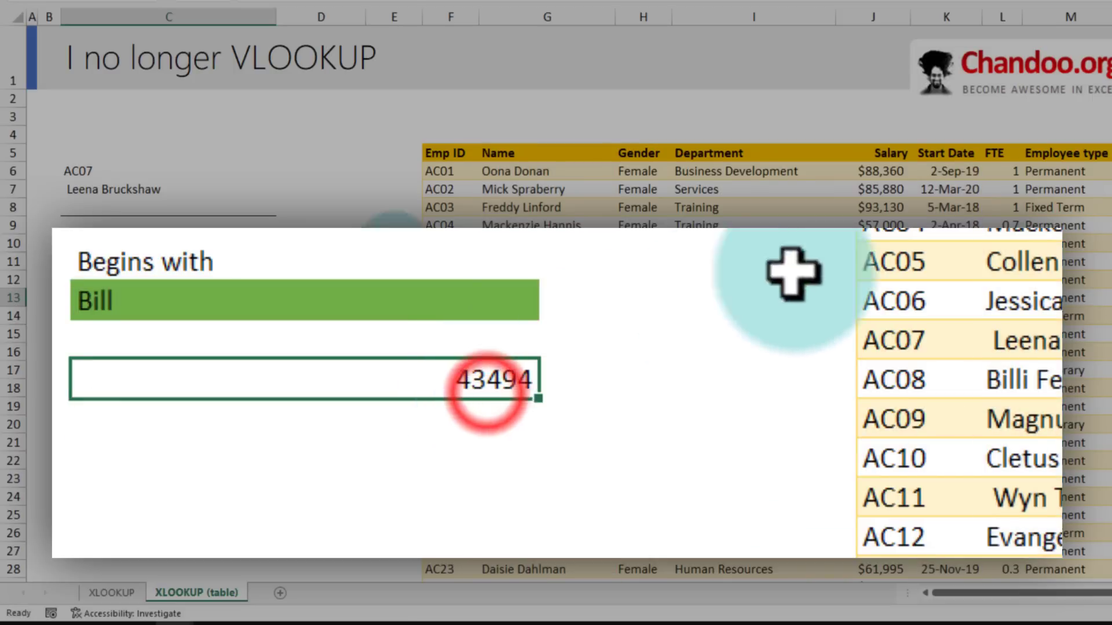
{"action": "key", "text": "ctrl+shift+3"}
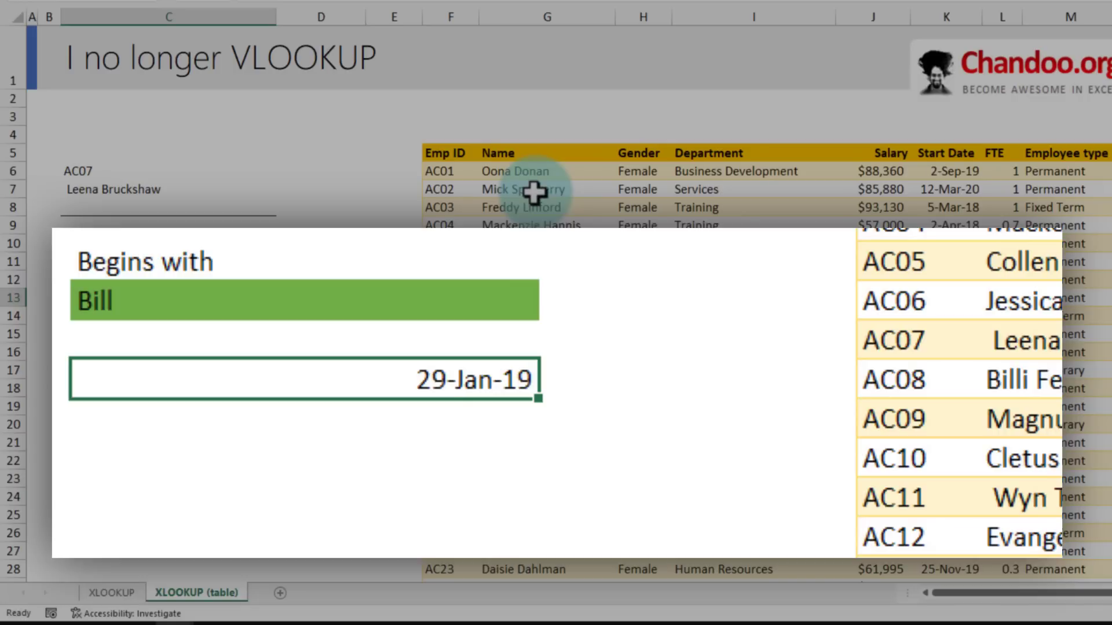
{"action": "left_click", "coordinate": [463, 392]}
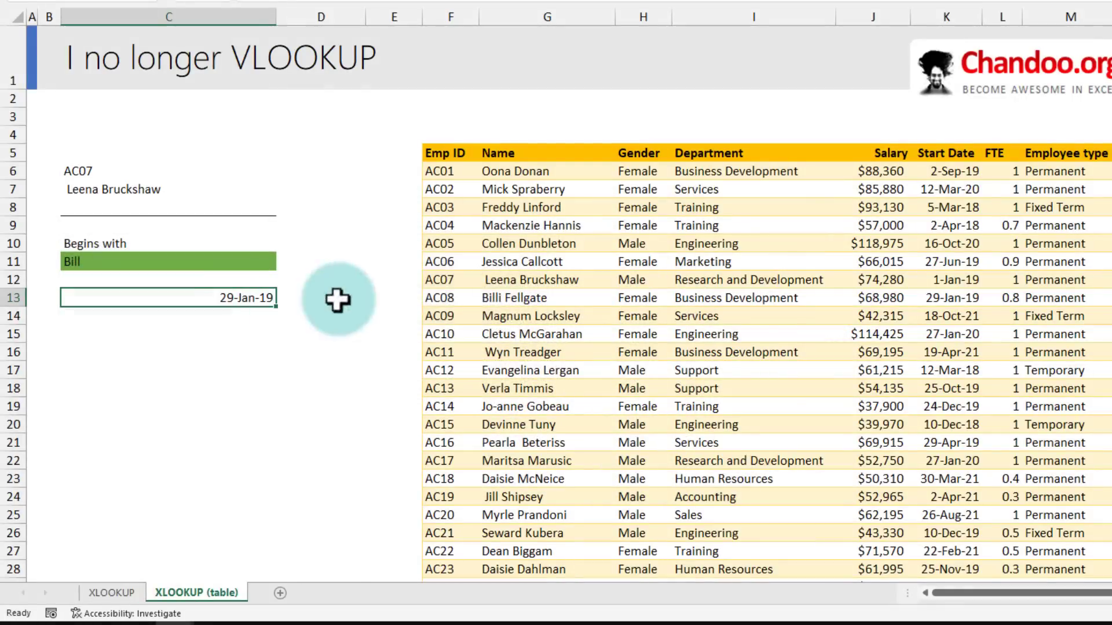
{"action": "left_click", "coordinate": [495, 296]}
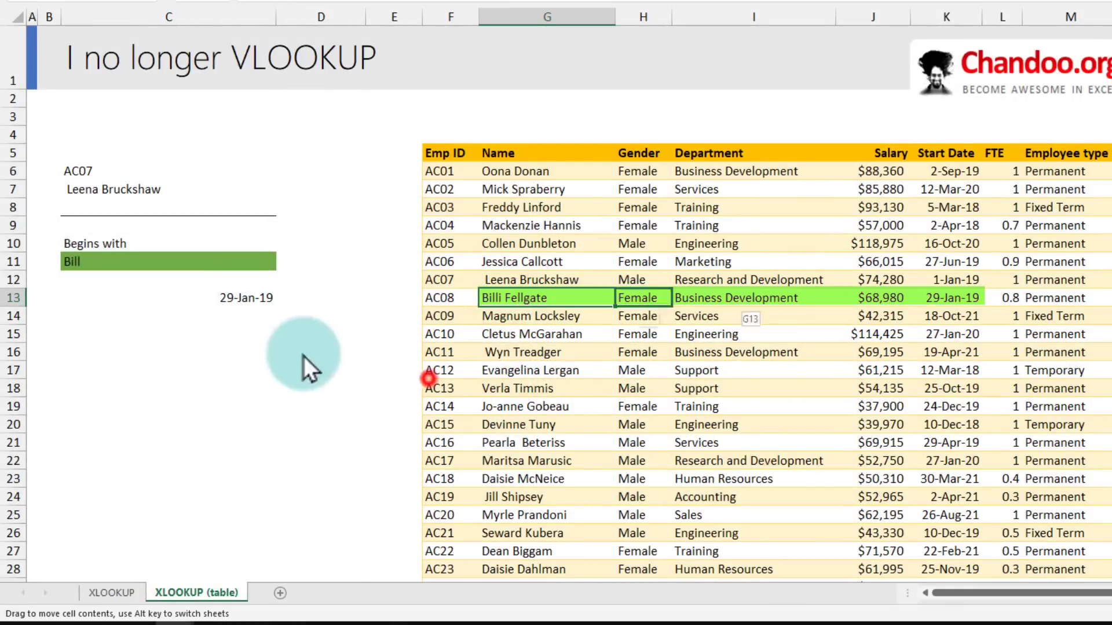
{"action": "left_click", "coordinate": [197, 298]}
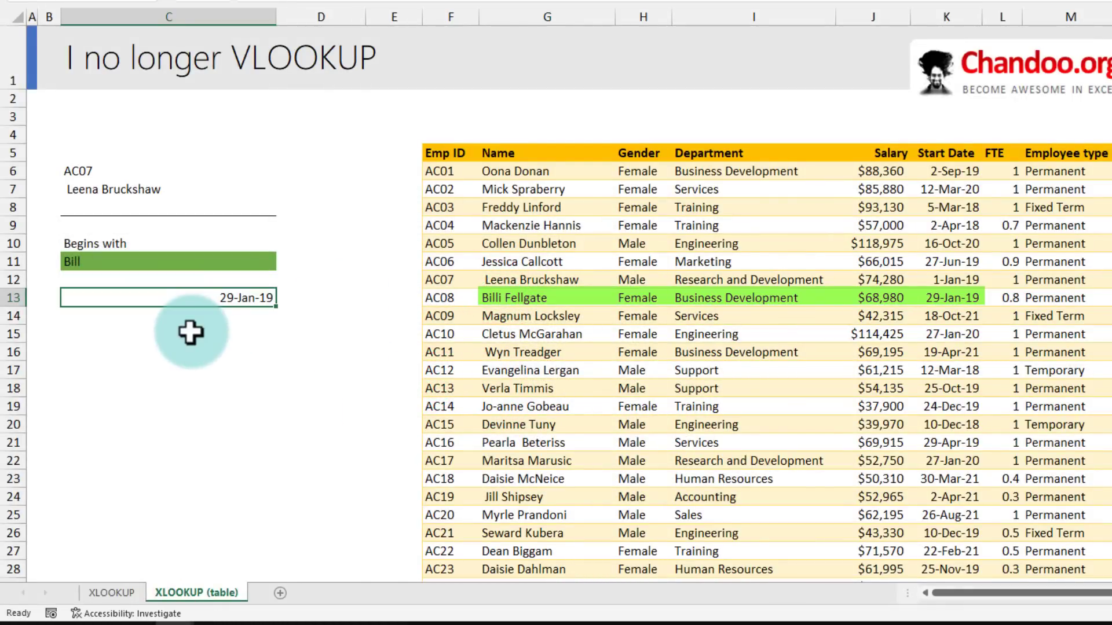
- Write =VLOOKUP(C11&"*",staff[[Name]:[Start Date]],5,FALSE) in C15
{"action": "double_click", "coordinate": [186, 330]}
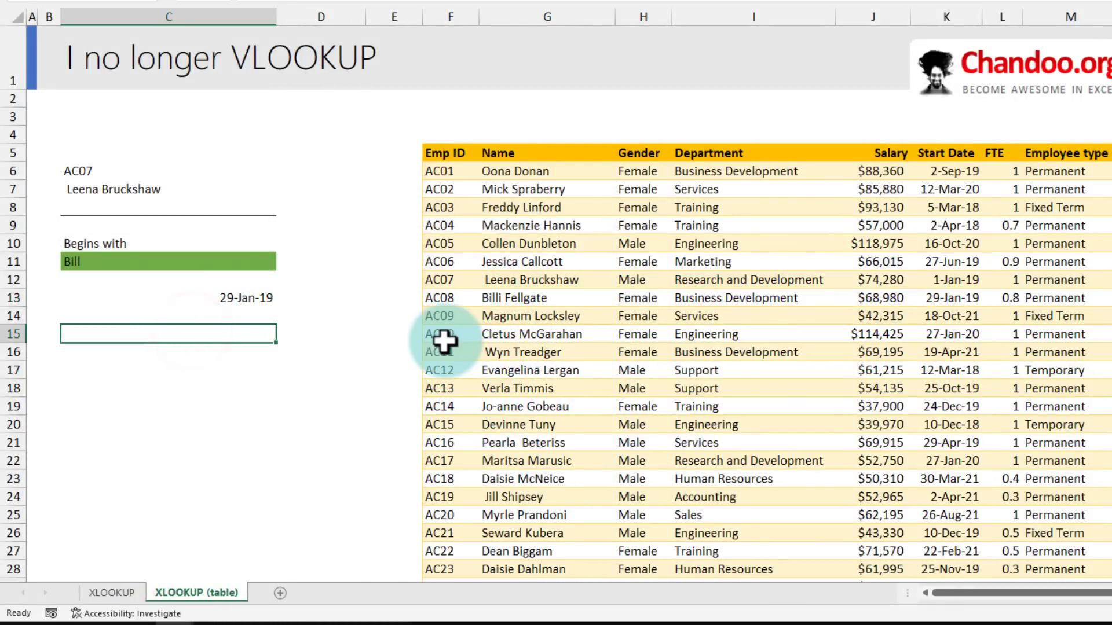
{"action": "type", "text": "=vl"}
{"action": "key", "text": "Tab"}
{"action": "key", "text": "Up"}
{"action": "key", "text": "Up"}
{"action": "key", "text": "Up"}
{"action": "key", "text": "Up"}
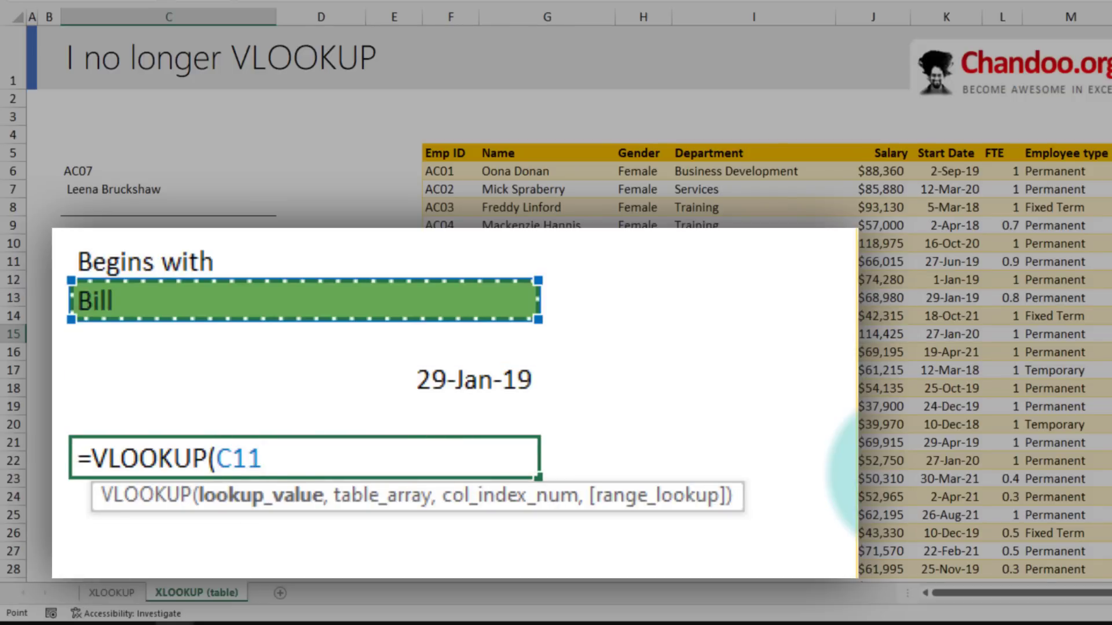
{"action": "type", "text": "&"}
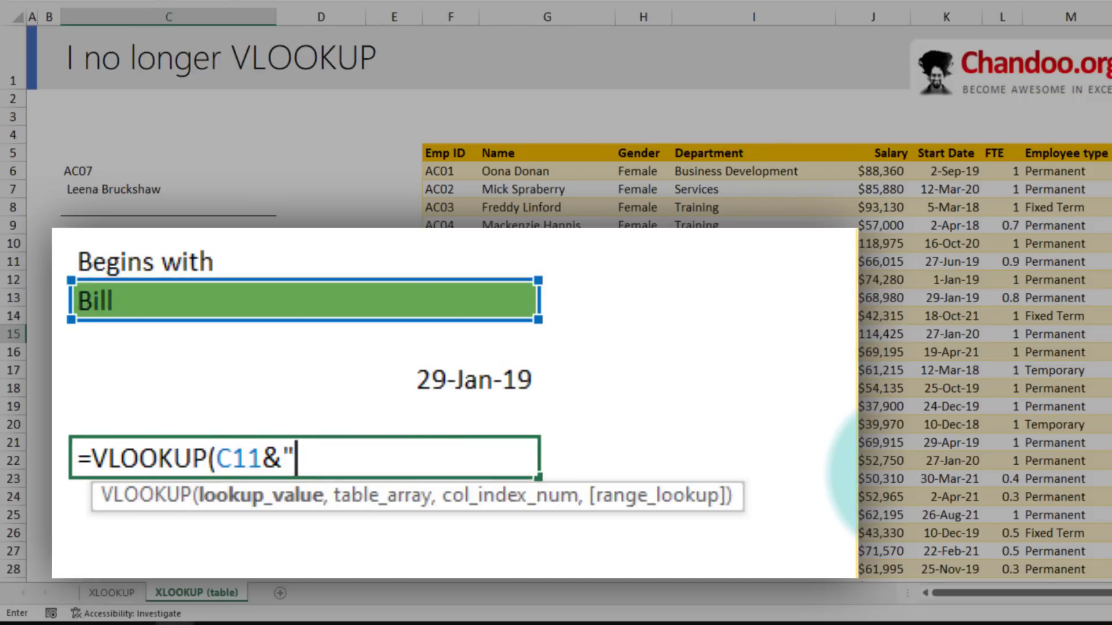
{"action": "type", "text": "\"*\","}
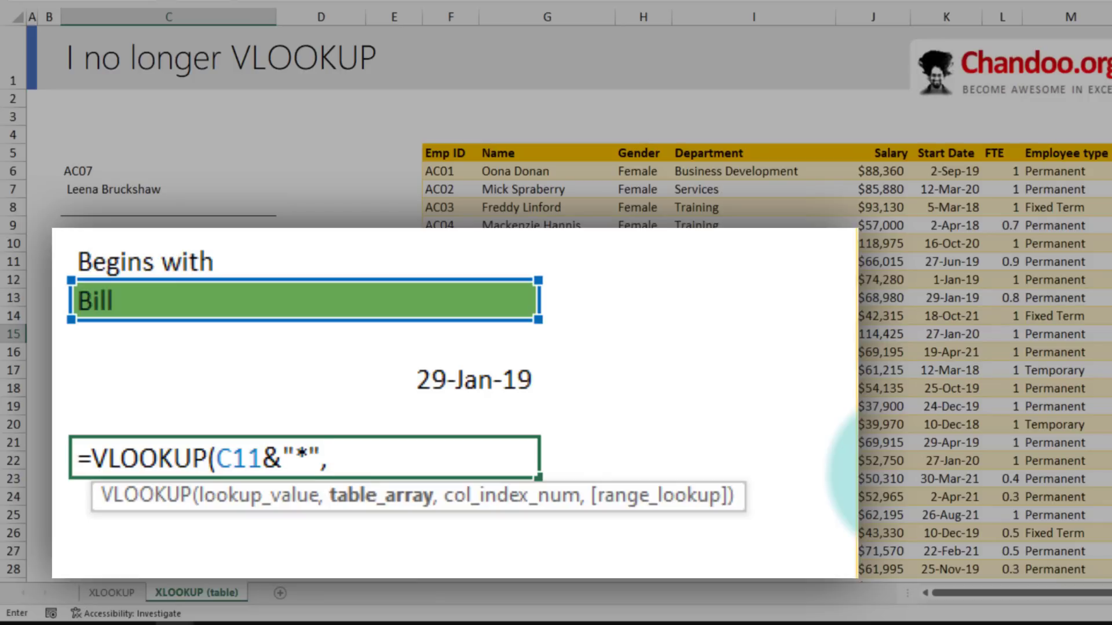
{"action": "left_click", "coordinate": [502, 172]}
{"action": "key", "text": "ctrl+shift+Down"}
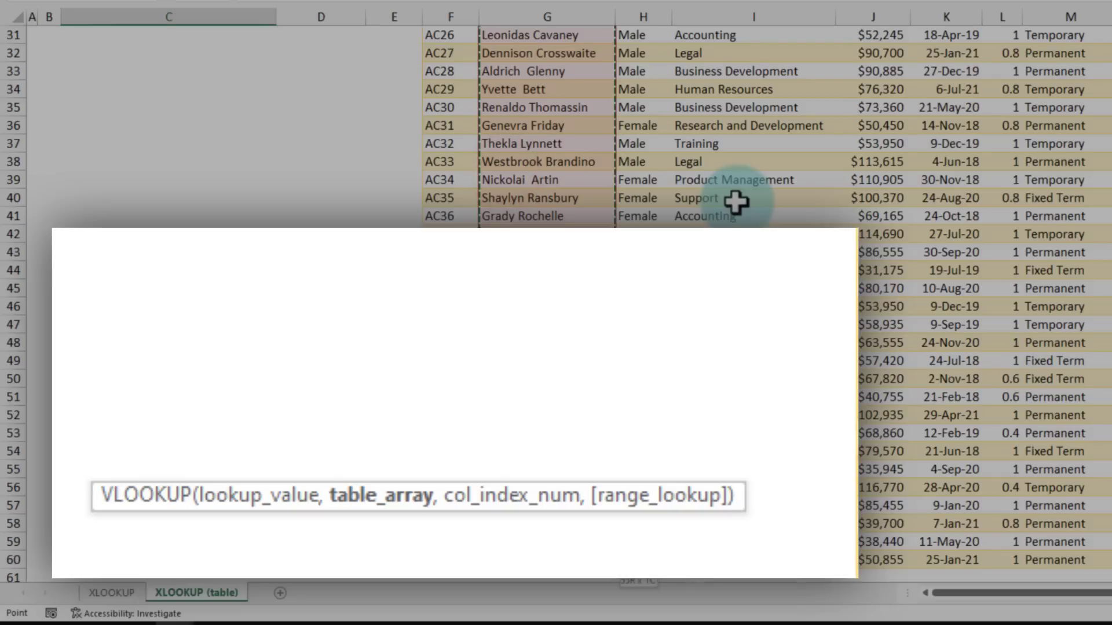
{"action": "key", "text": "shift+Right"}
{"action": "key", "text": "shift+Right"}
{"action": "key", "text": "shift+Right"}
{"action": "key", "text": "shift+Right"}
{"action": "key", "text": "shift+Right"}
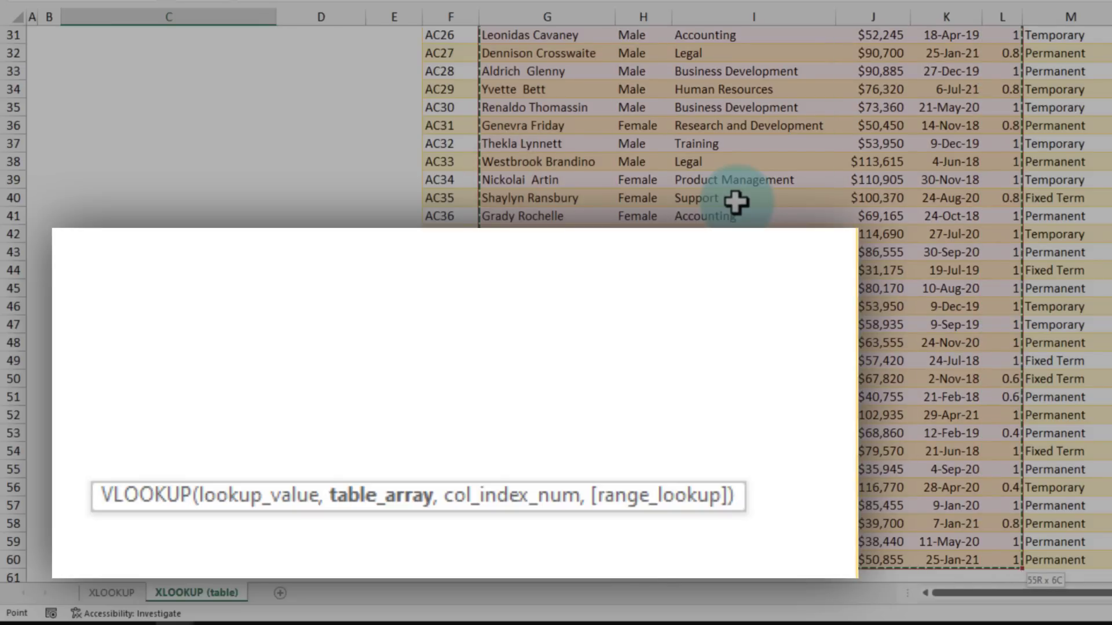
{"action": "key", "text": "shift+Left"}
{"action": "scroll", "coordinate": [713, 215], "scroll_direction": "up", "scroll_amount": 6}
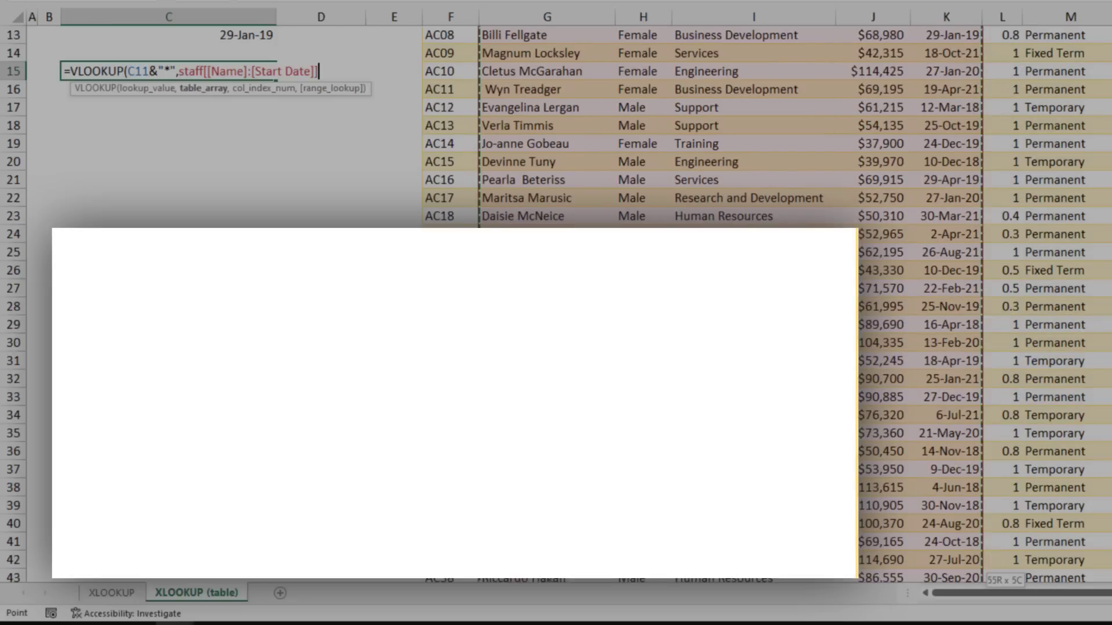
{"action": "scroll", "coordinate": [714, 216], "scroll_direction": "up", "scroll_amount": 4}
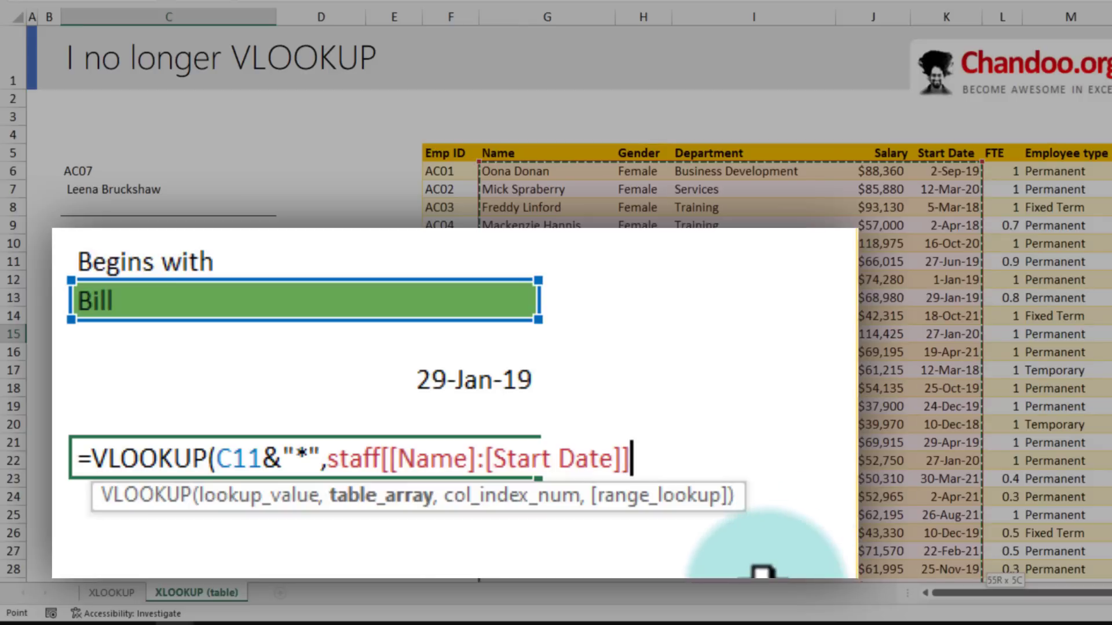
{"action": "type", "text": ","}
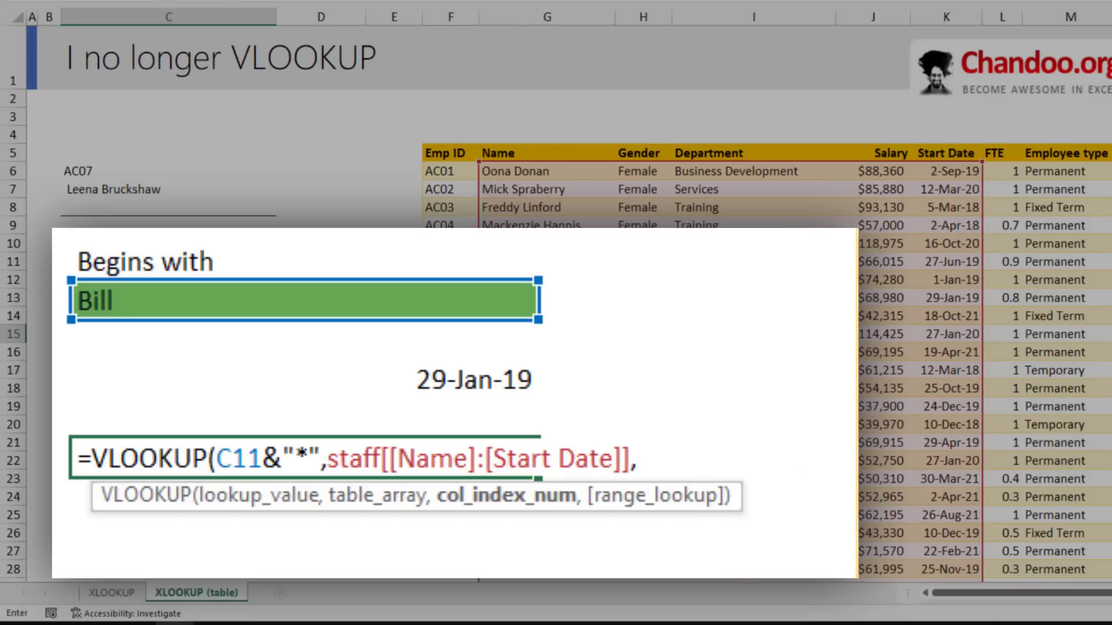
{"action": "type", "text": "5"}
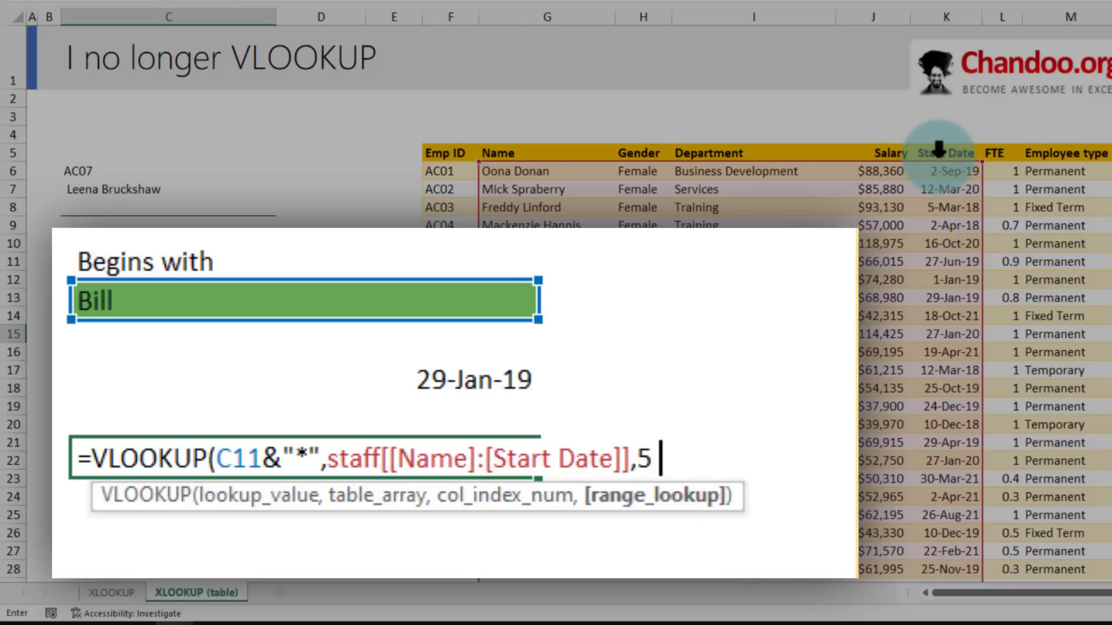
{"action": "type", "text": ",false)"}
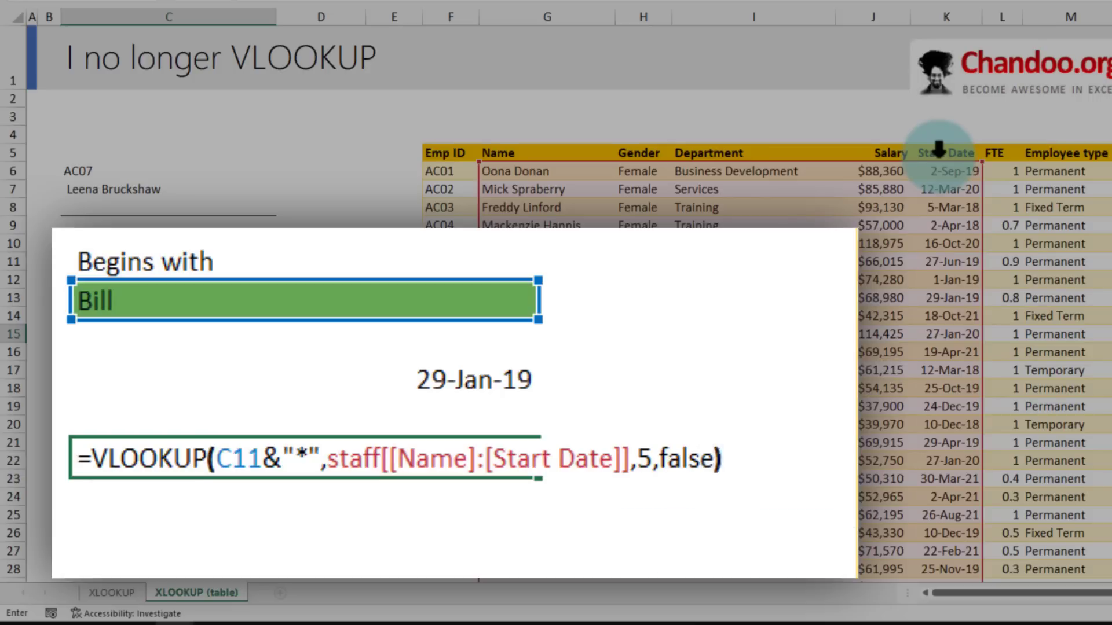
- Commit the VLOOKUP and format its result as a date, showing 29-Jan-19
{"action": "key", "text": "ctrl+Return"}
{"action": "left_click", "coordinate": [444, 463]}
{"action": "key", "text": "ctrl+shift+3"}
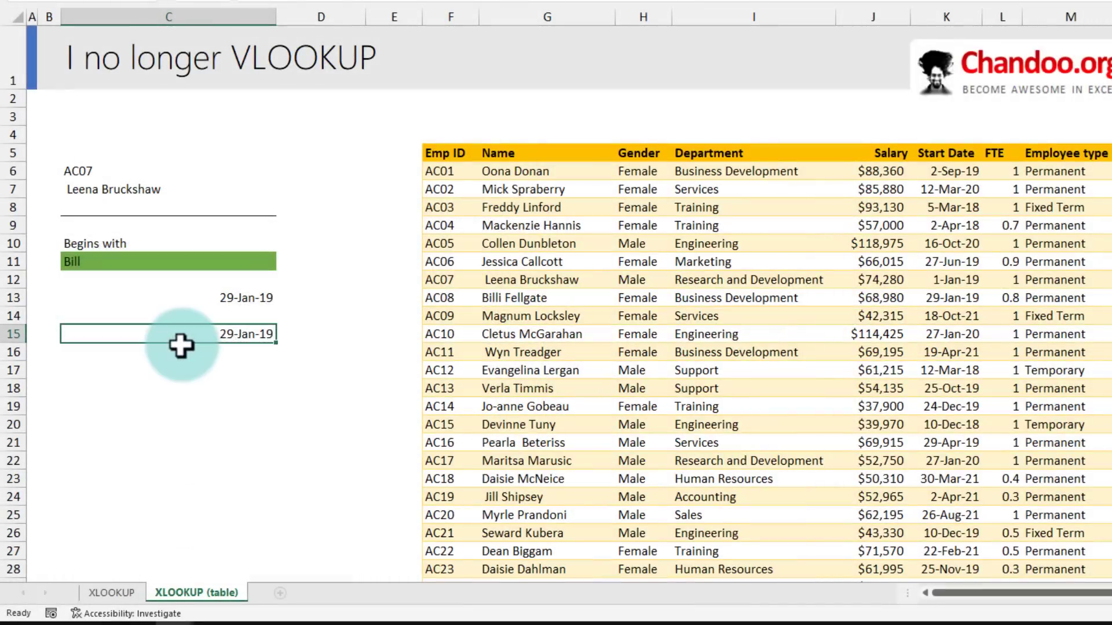
- Insert a blank column at column E to push the staff table further right
{"action": "key", "text": "Down"}
{"action": "key", "text": "Down"}
{"action": "key", "text": "Down"}
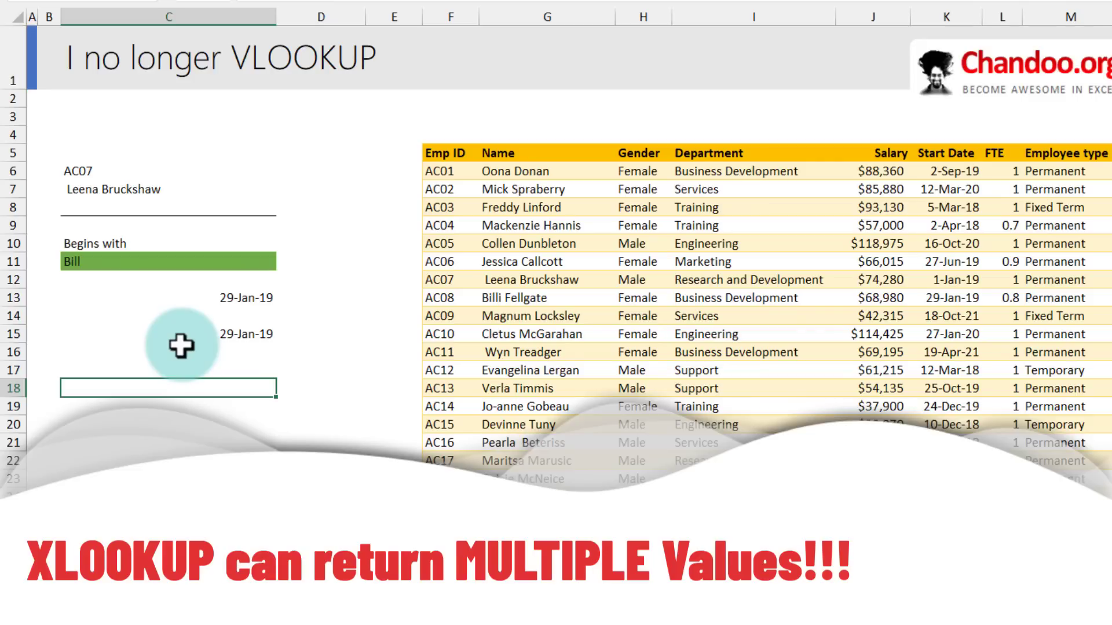
{"action": "left_click", "coordinate": [385, 16]}
{"action": "right_click", "coordinate": [385, 16]}
{"action": "left_click", "coordinate": [433, 150]}
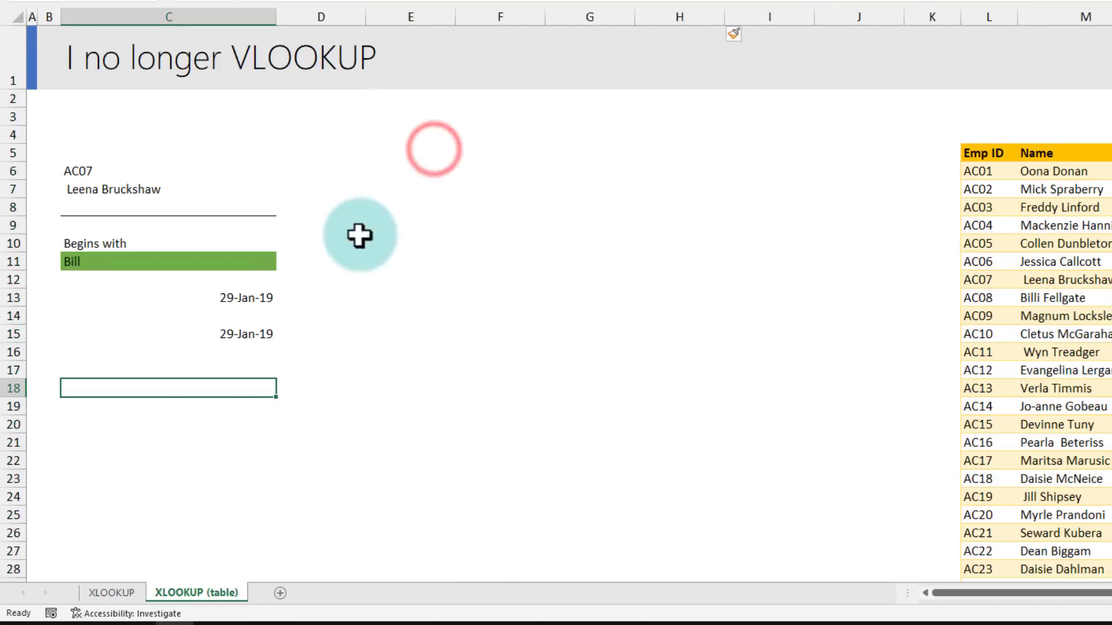
- Check AC07's ID in C6 against its ID and name in the staff table
{"action": "left_click", "coordinate": [231, 387]}
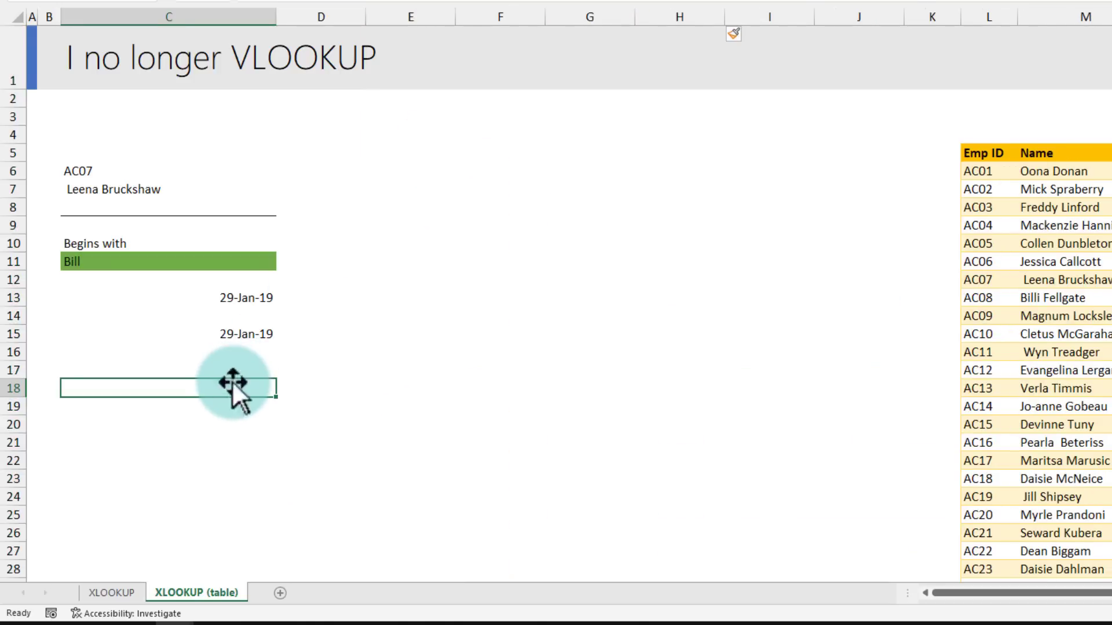
{"action": "left_click", "coordinate": [82, 172]}
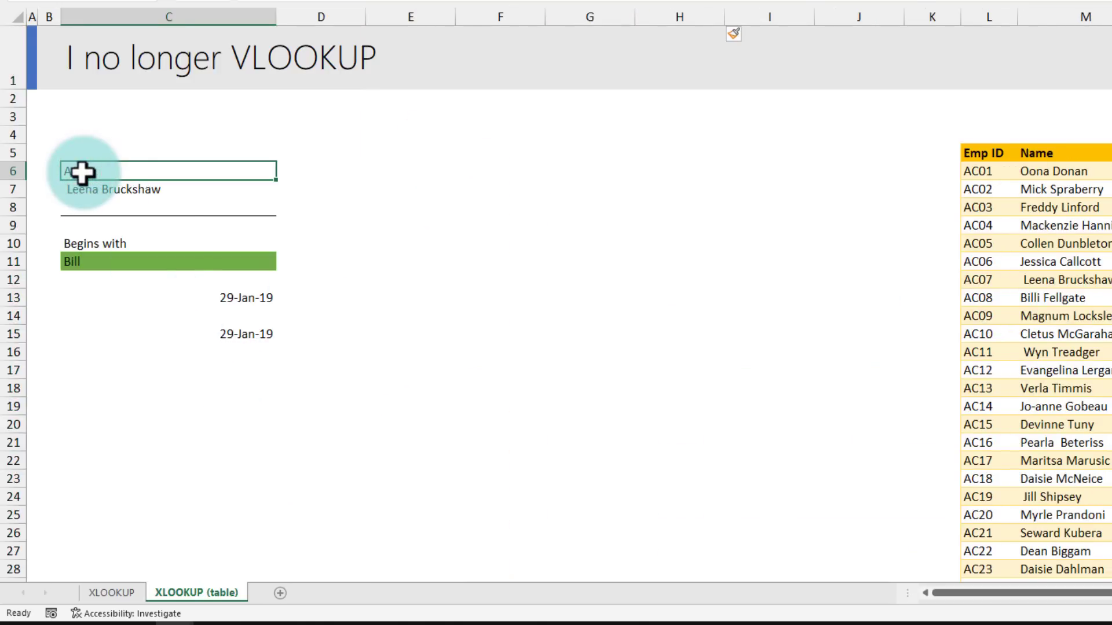
{"action": "left_click_drag", "start_coordinate": [978, 280], "coordinate": [1027, 281]}
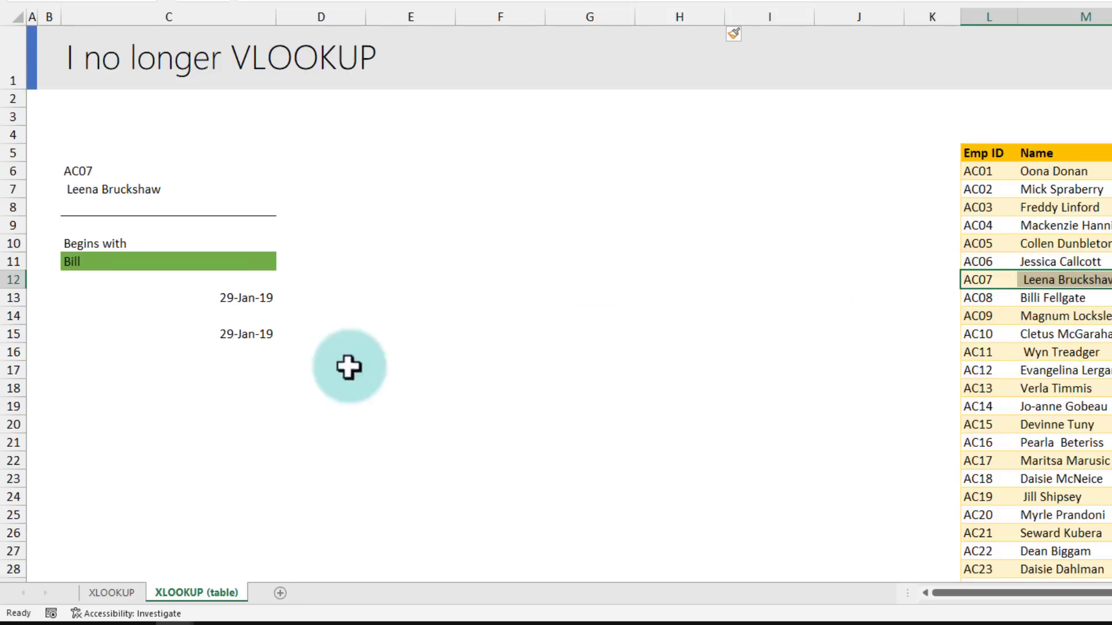
- Enter =XLOOKUP(C6,staff[Emp ID],staff) in C18 to return AC07's full record
{"action": "left_click", "coordinate": [249, 388]}
{"action": "type", "text": "=xl"}
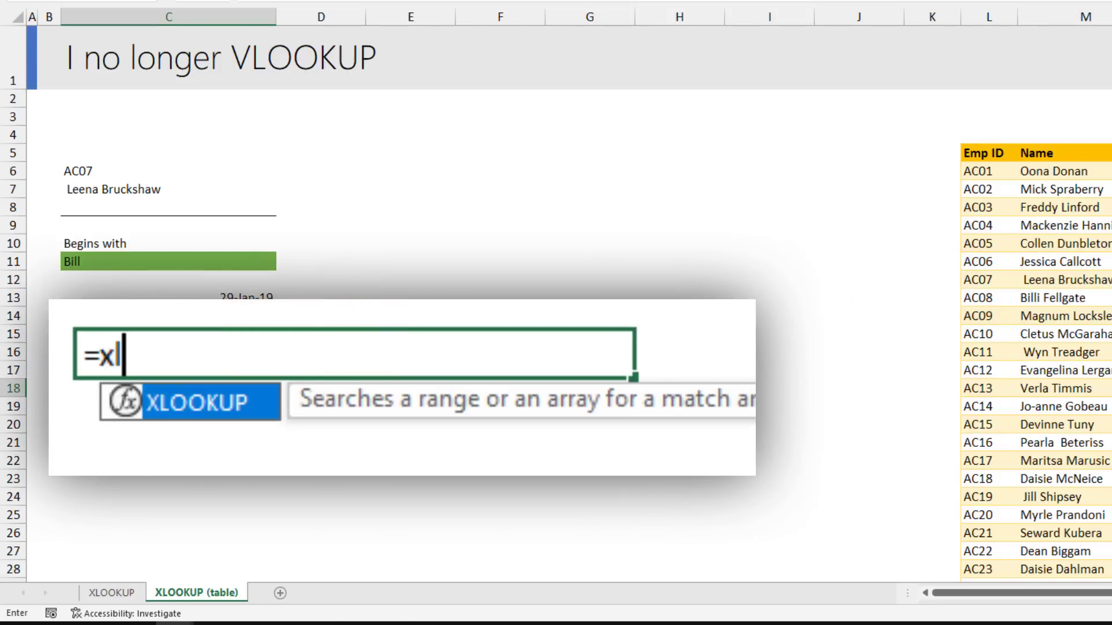
{"action": "key", "text": "Tab"}
{"action": "left_click", "coordinate": [96, 170]}
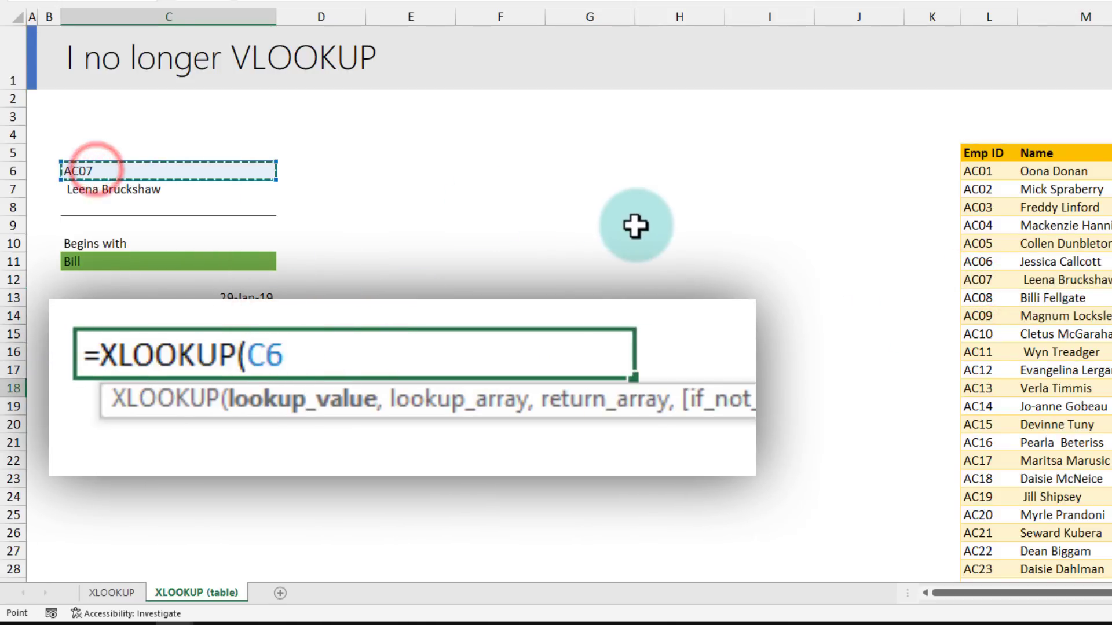
{"action": "type", "text": ",staff"}
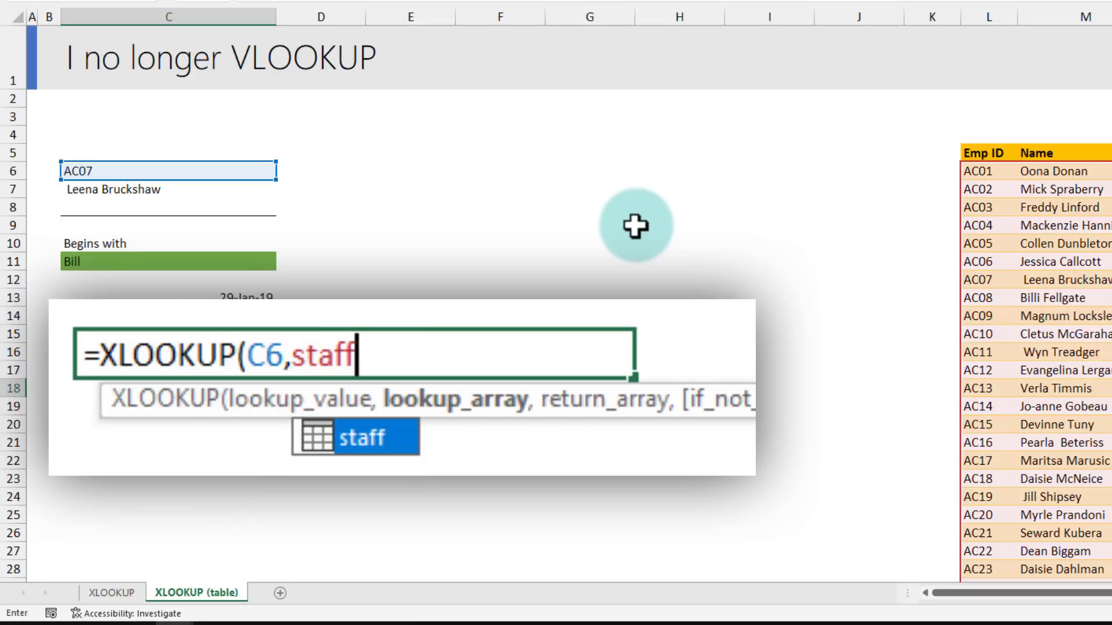
{"action": "type", "text": "[e"}
{"action": "key", "text": "Tab"}
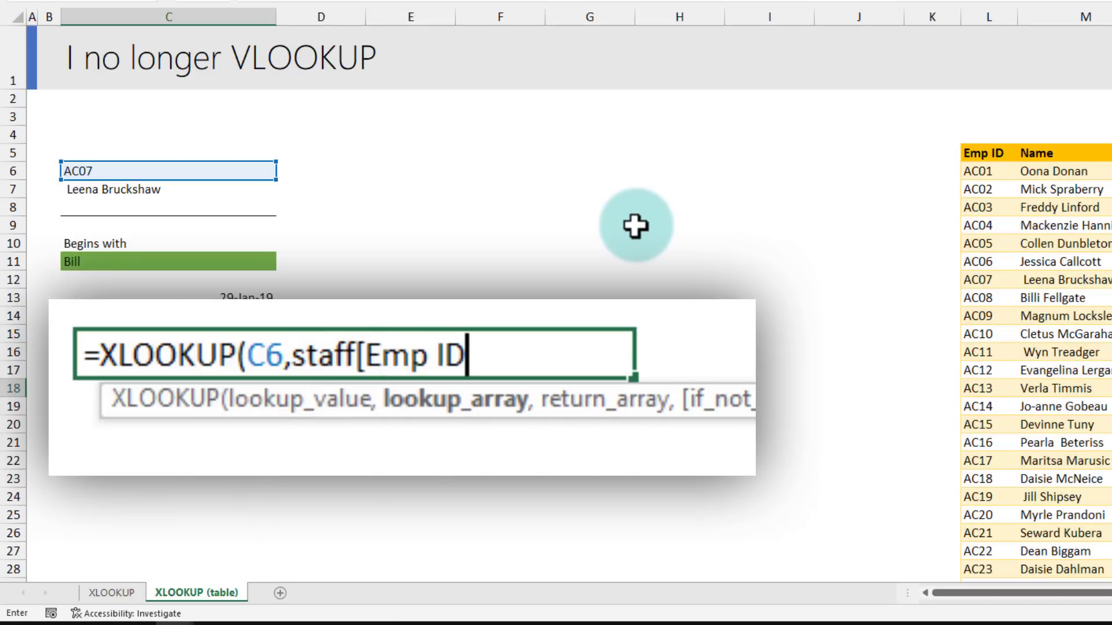
{"action": "type", "text": "],"}
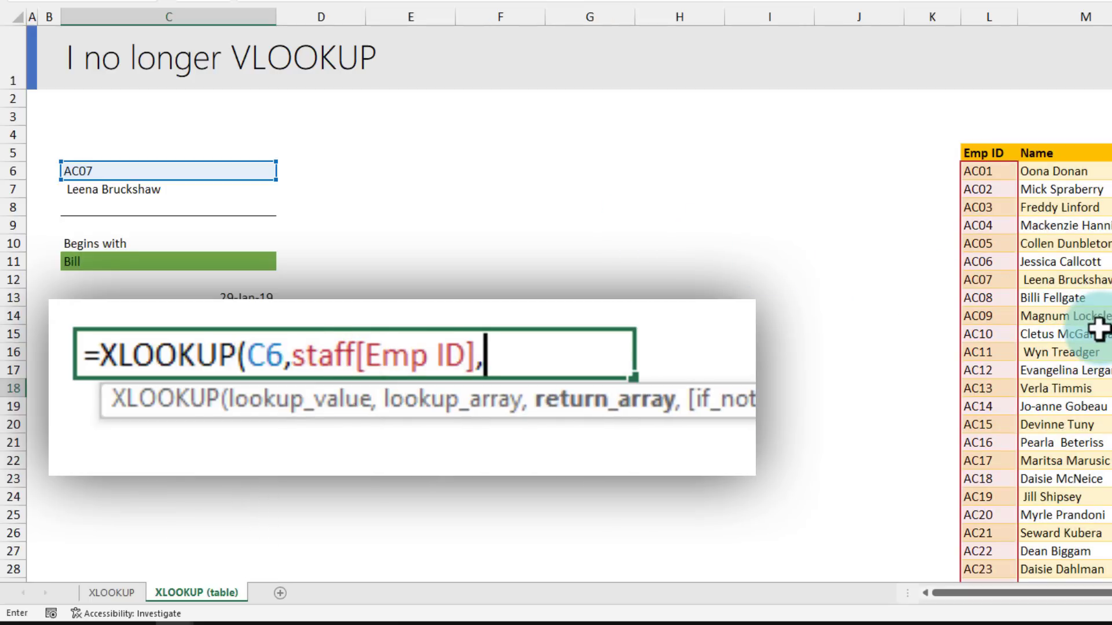
{"action": "type", "text": "starff"}
{"action": "key", "text": "BackSpace"}
{"action": "key", "text": "BackSpace"}
{"action": "key", "text": "BackSpace"}
{"action": "type", "text": "ff"}
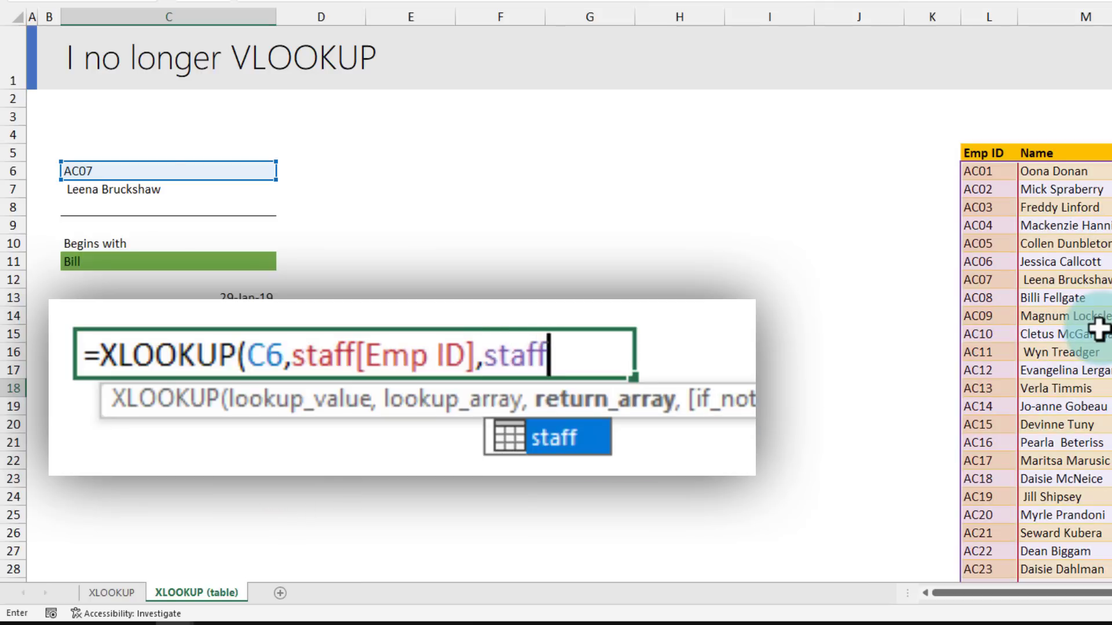
{"action": "type", "text": ")"}
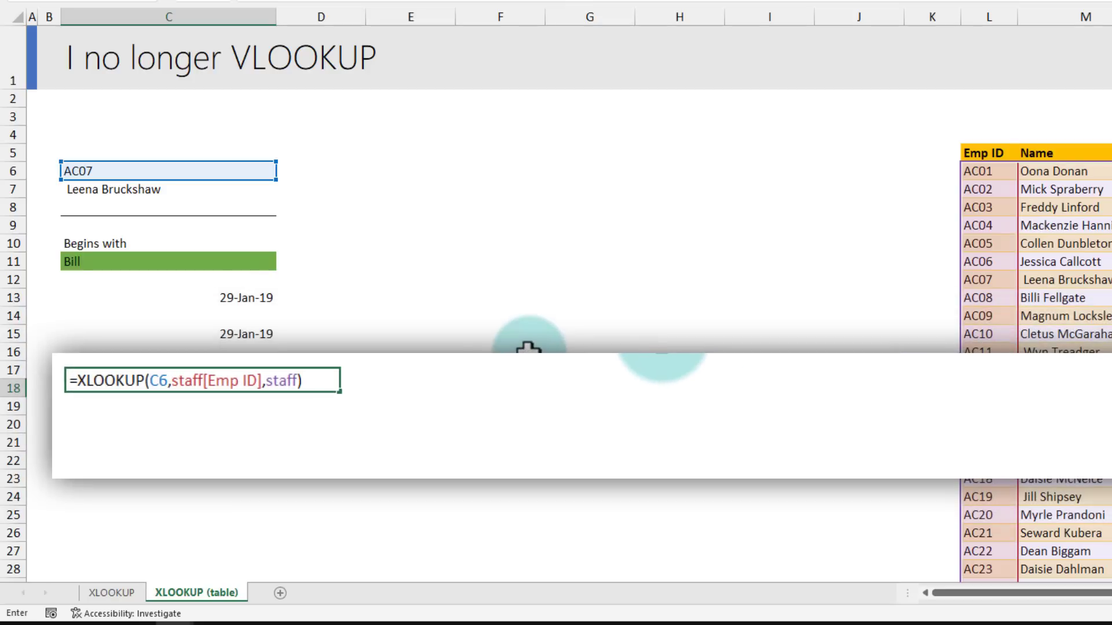
{"action": "key", "text": "Return"}
- Inspect the AC07 record spilled across row 18 and the empty cells below it
{"action": "left_click_drag", "start_coordinate": [121, 380], "coordinate": [1086, 380]}
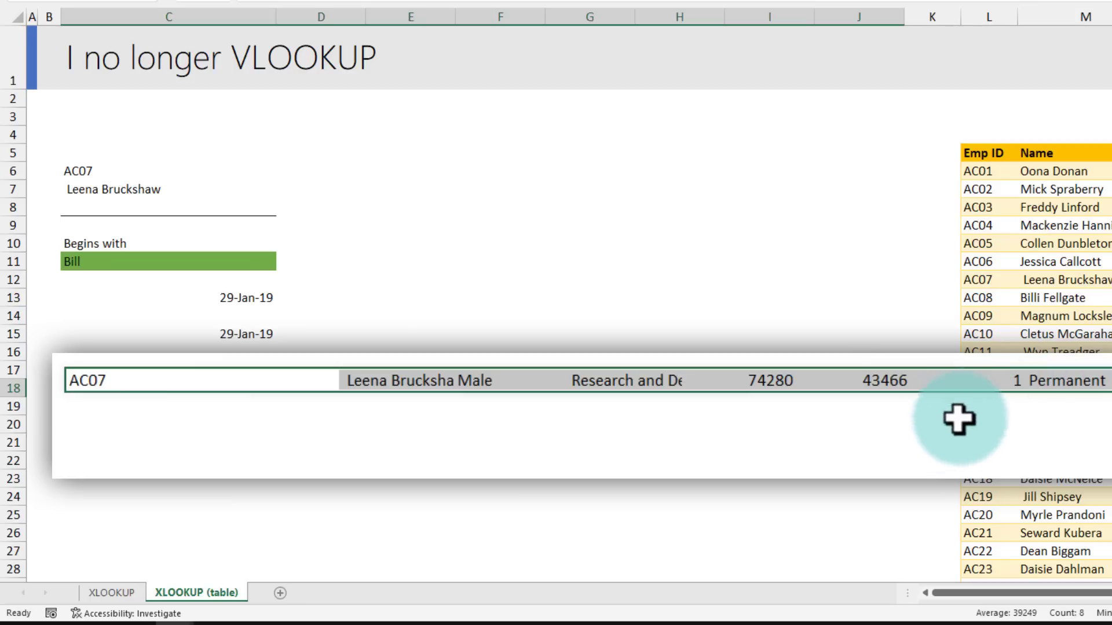
{"action": "left_click", "coordinate": [785, 449]}
{"action": "left_click", "coordinate": [97, 384]}
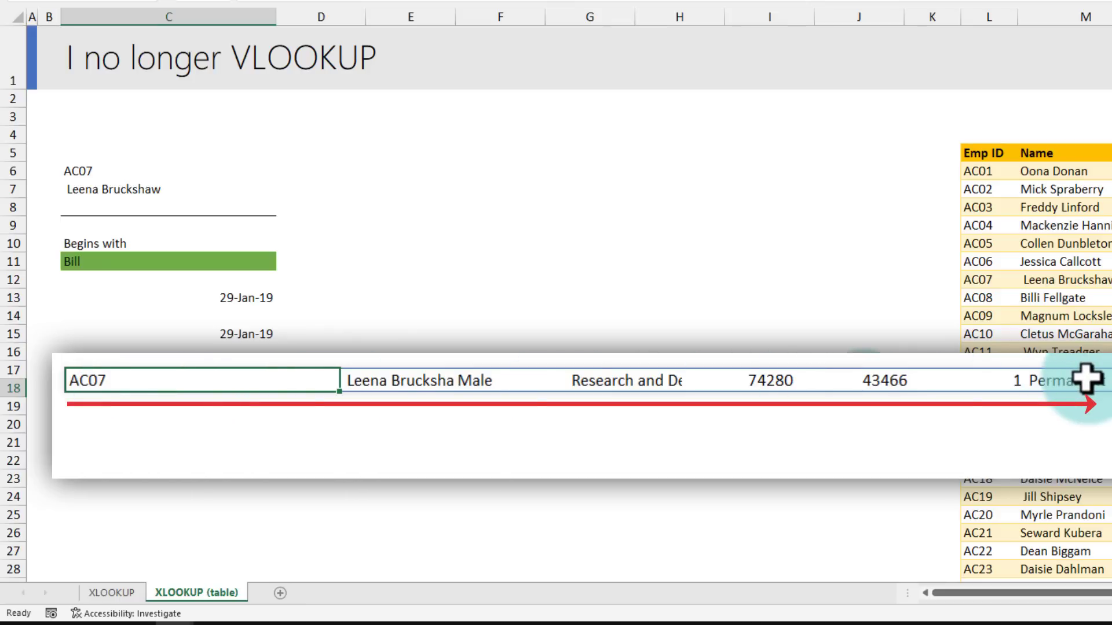
{"action": "left_click_drag", "start_coordinate": [111, 425], "coordinate": [119, 479]}
- Enter =XLOOKUP(C6,staff[Emp ID],staff) in the cell below the horizontal record
{"action": "left_click", "coordinate": [179, 330]}
{"action": "type", "text": "="}
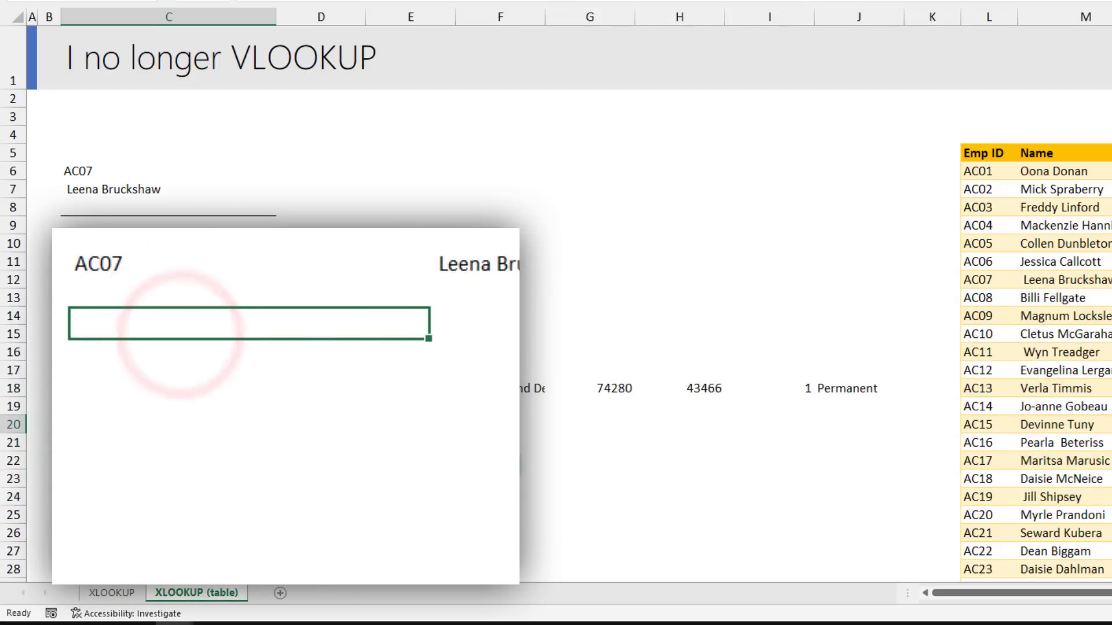
{"action": "type", "text": "xl"}
{"action": "key", "text": "Tab"}
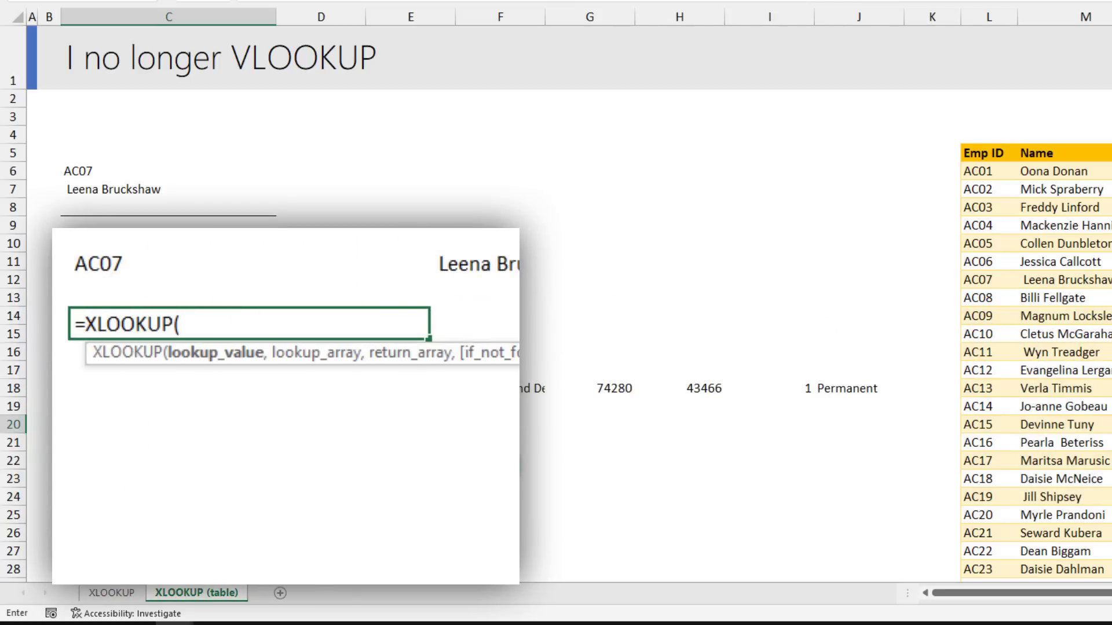
{"action": "left_click", "coordinate": [91, 167]}
{"action": "type", "text": ","}
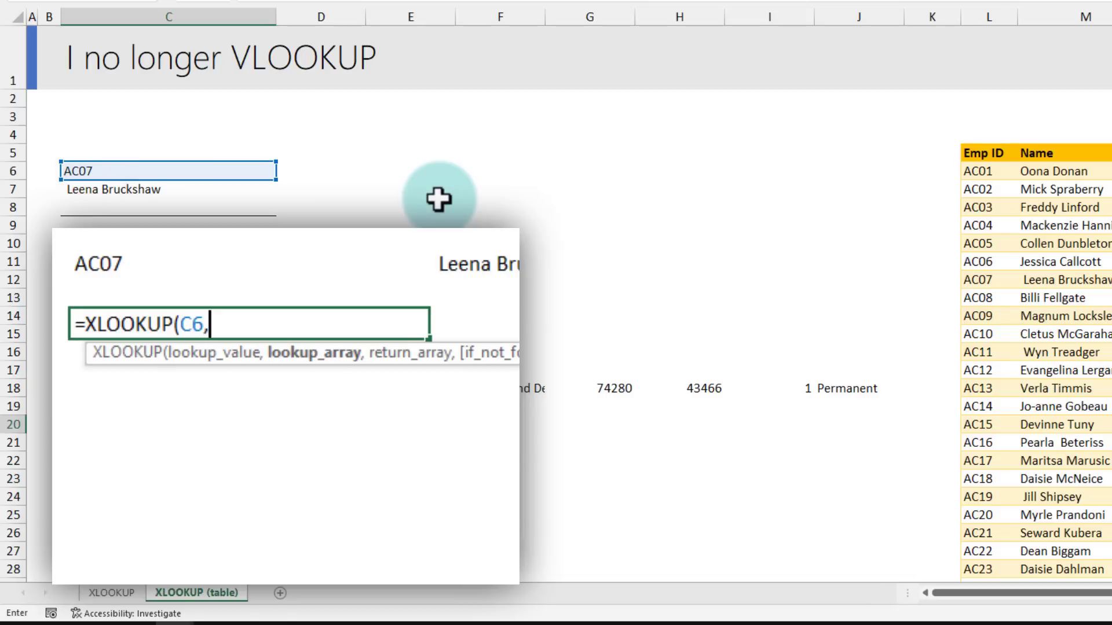
{"action": "type", "text": "staff["}
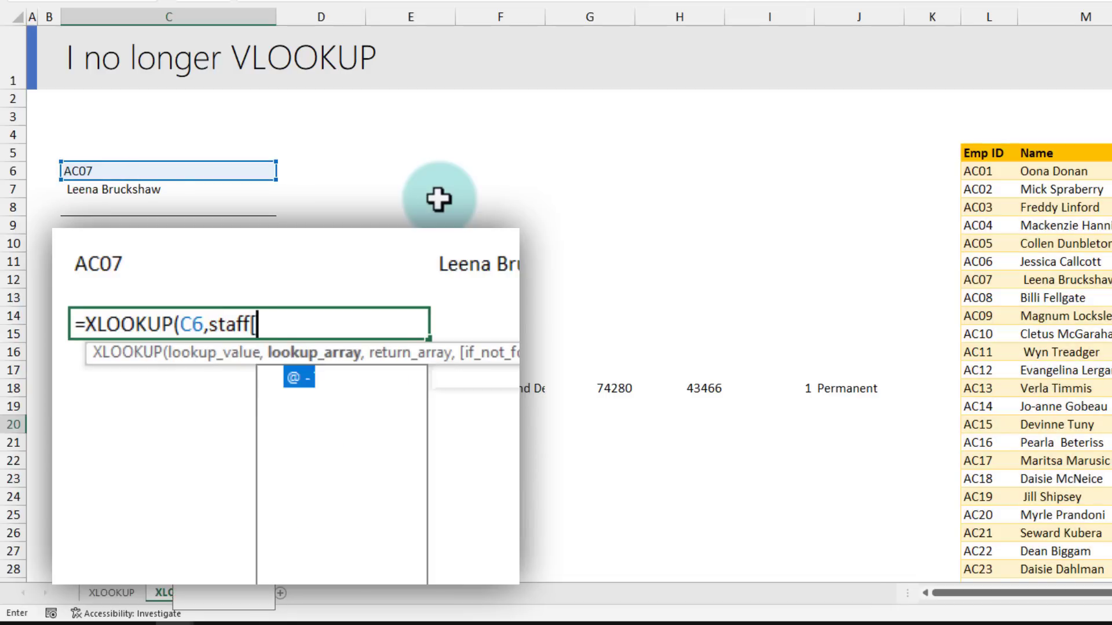
{"action": "type", "text": "em"}
{"action": "key", "text": "Tab"}
{"action": "type", "text": "],"}
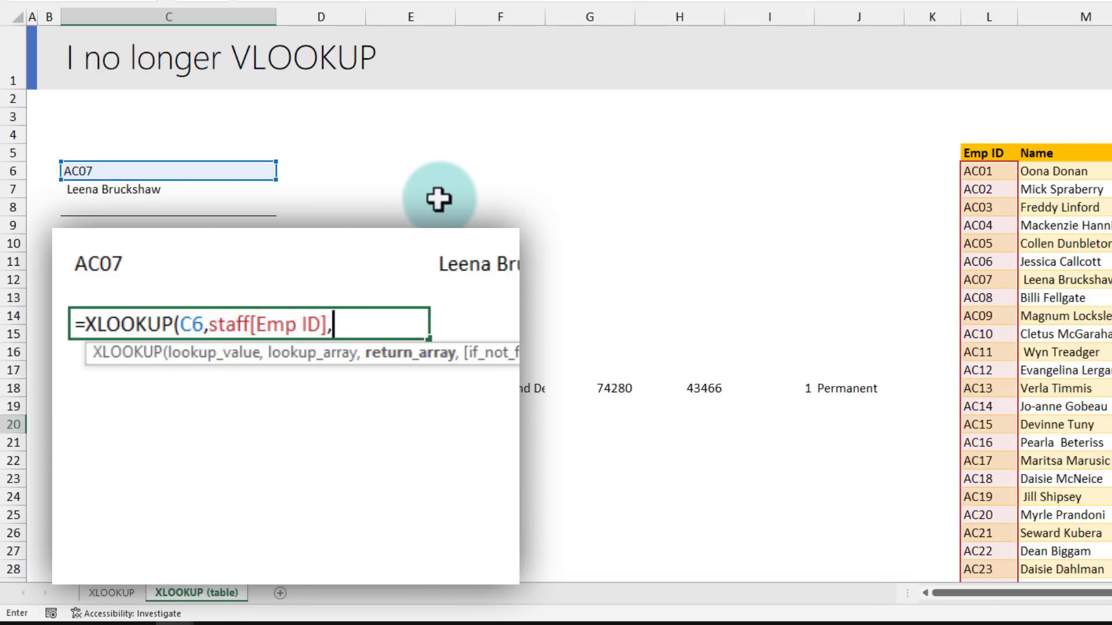
{"action": "type", "text": "staff)"}
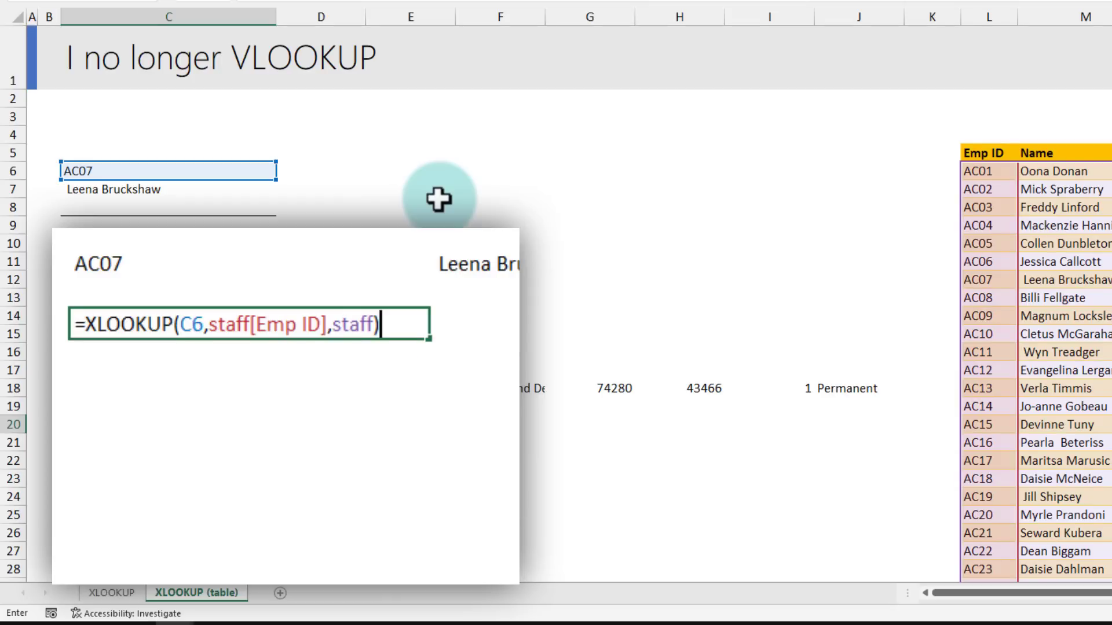
- Wrap the lookup in TRANSPOSE so AC07's record spills down column C, then select it
{"action": "left_click", "coordinate": [85, 325]}
{"action": "type", "text": "tran"}
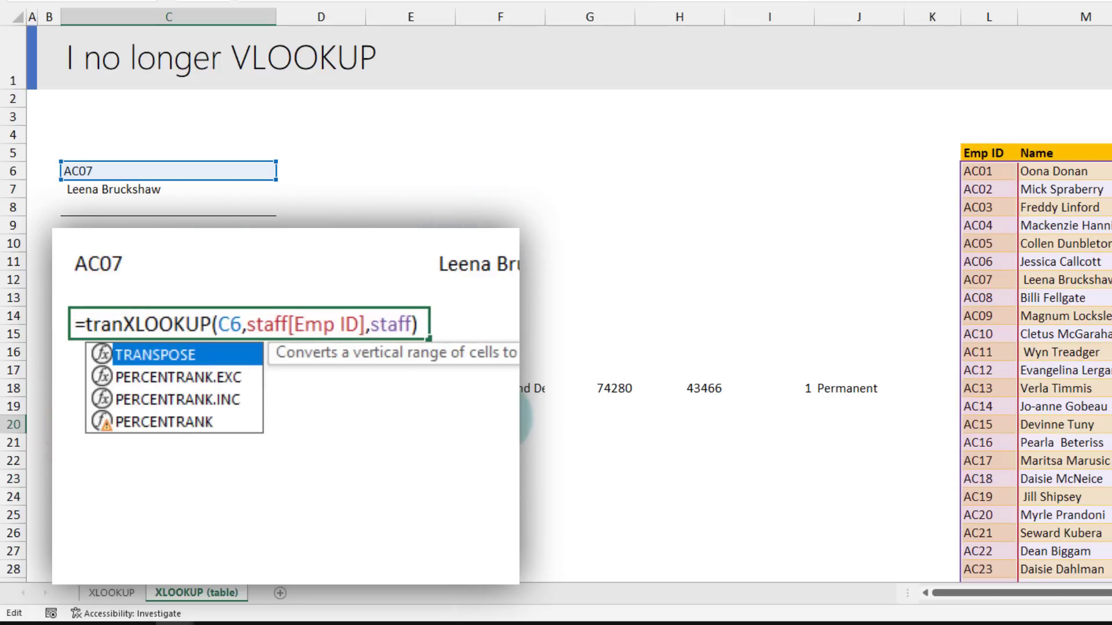
{"action": "key", "text": "Tab"}
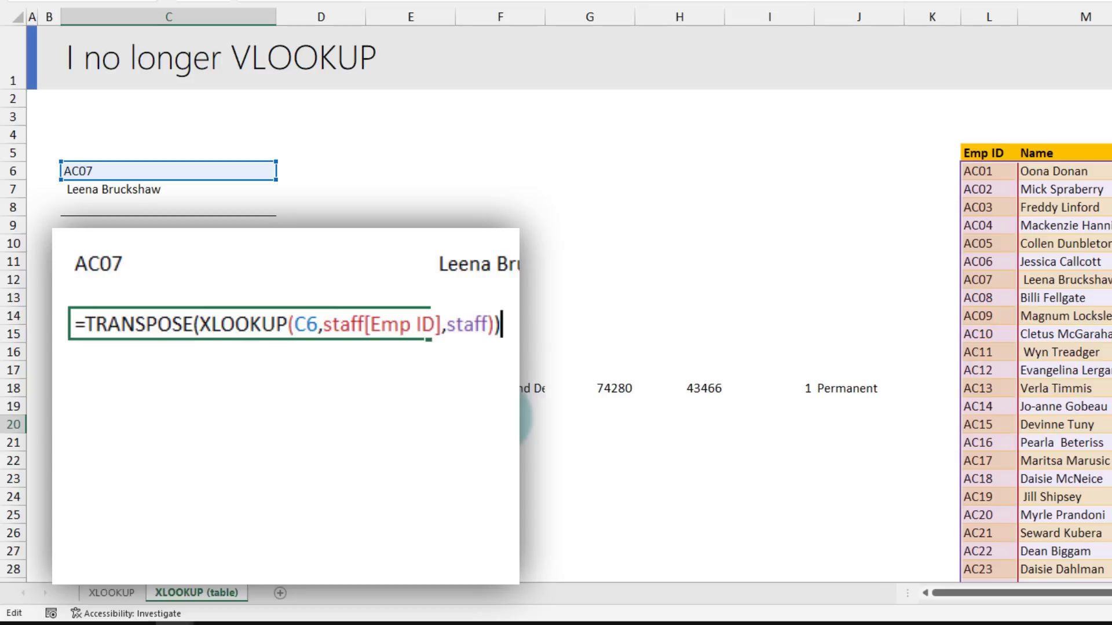
{"action": "key", "text": "Return"}
{"action": "left_click", "coordinate": [260, 319]}
{"action": "left_click_drag", "start_coordinate": [260, 319], "coordinate": [342, 553]}
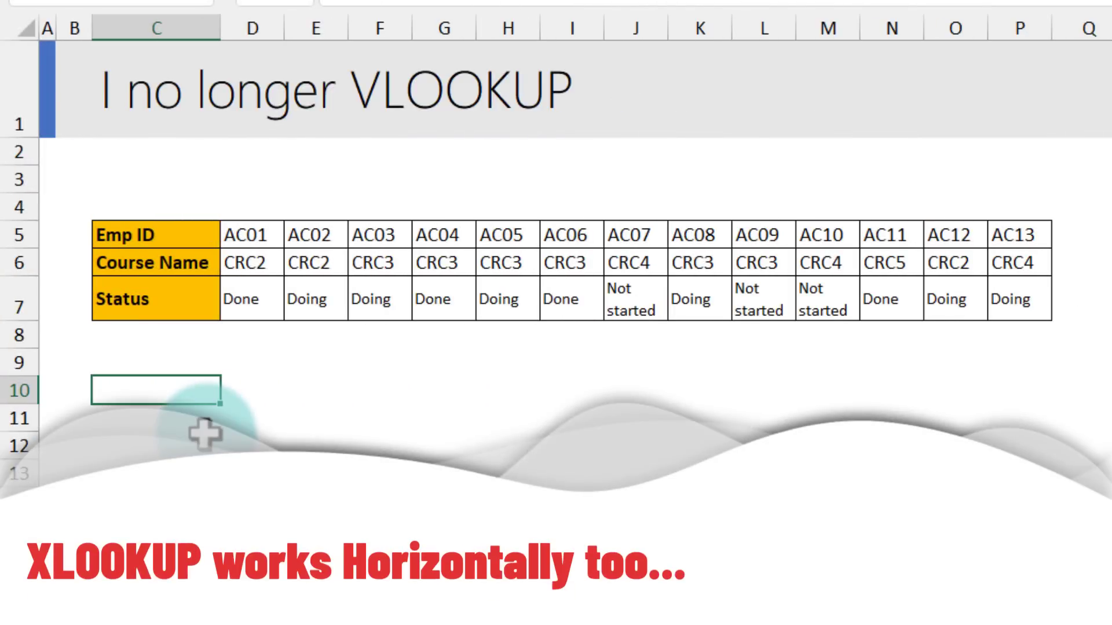
- Enter AC07 in C10 as the ID to find in the horizontal course table
{"action": "left_click_drag", "start_coordinate": [154, 231], "coordinate": [1008, 301]}
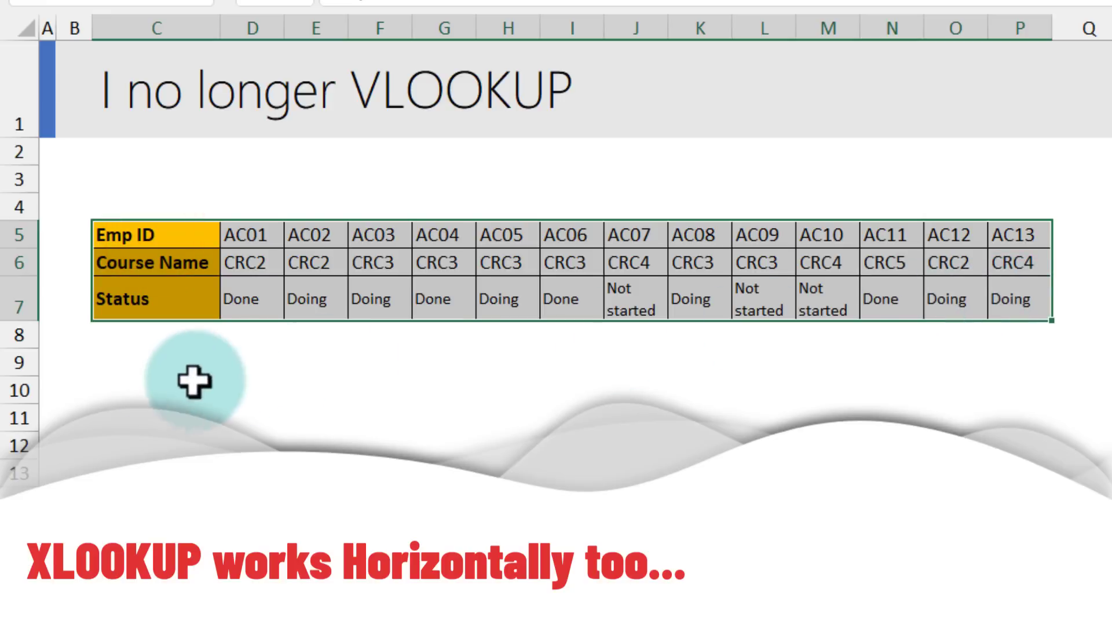
{"action": "left_click", "coordinate": [130, 386]}
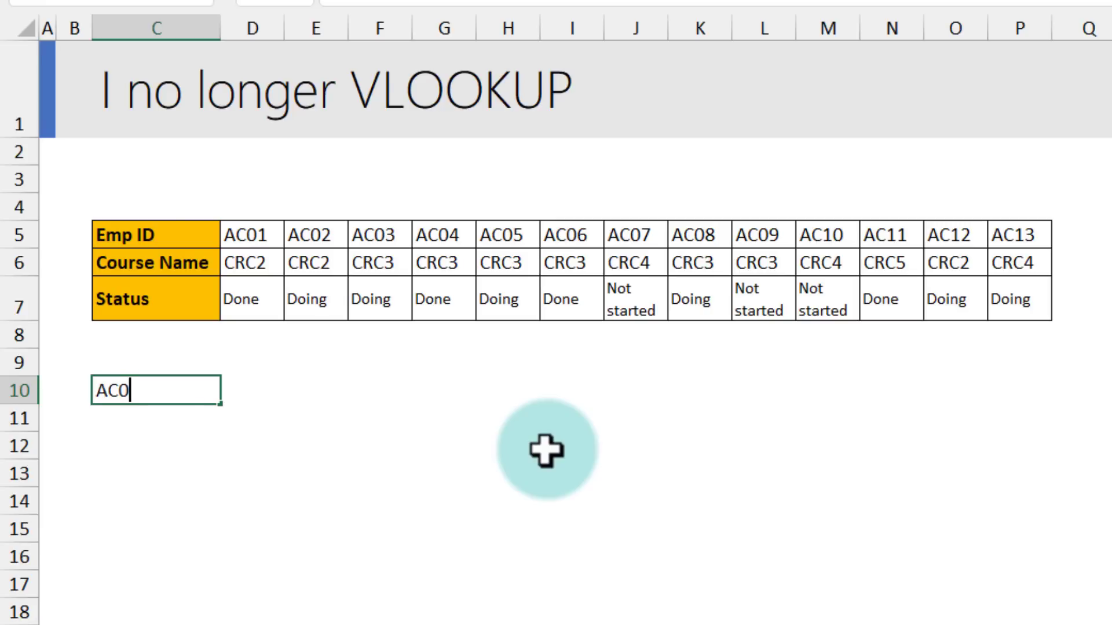
{"action": "key", "text": "Return"}
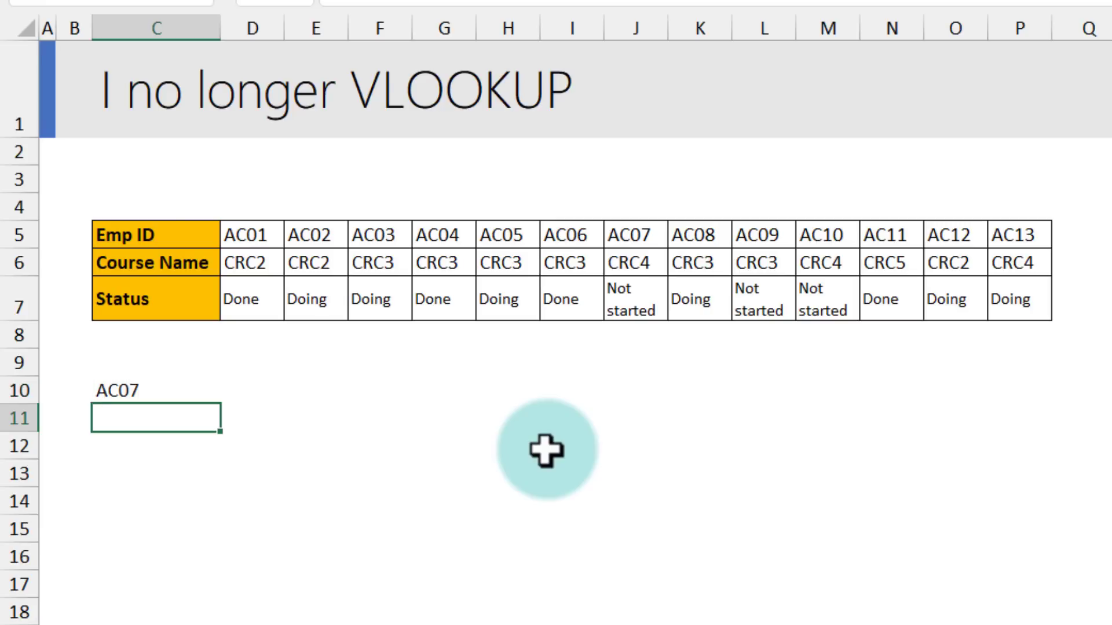
- Enter =XLOOKUP(C10,D5:P5,D6:P7) in C11, returning course CRC4 and status Not started
{"action": "type", "text": "=xl"}
{"action": "key", "text": "Tab"}
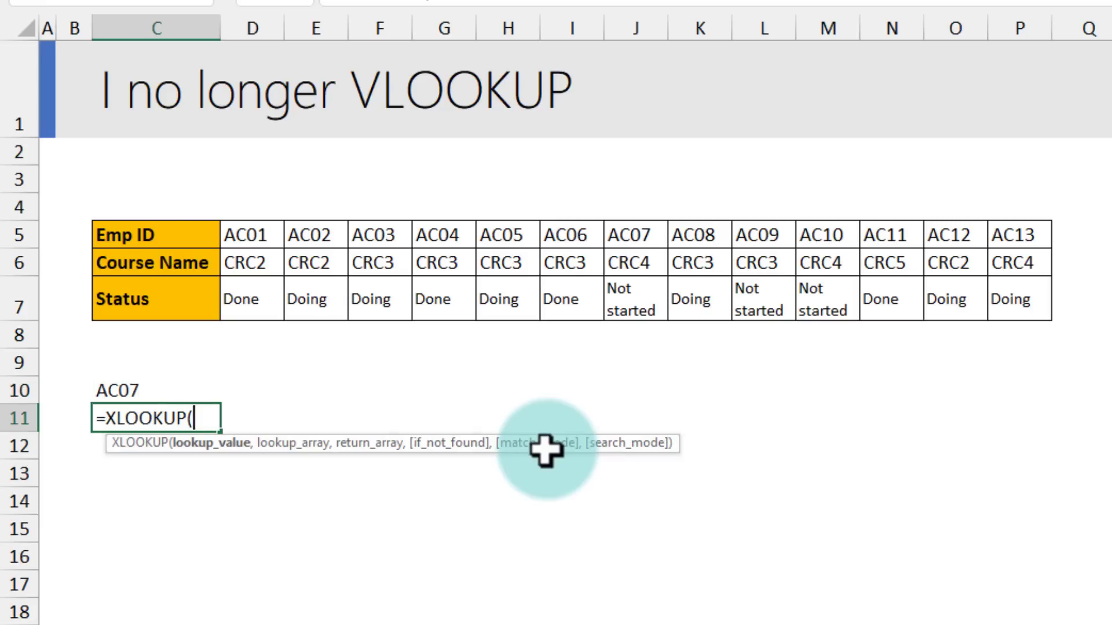
{"action": "left_click", "coordinate": [156, 387]}
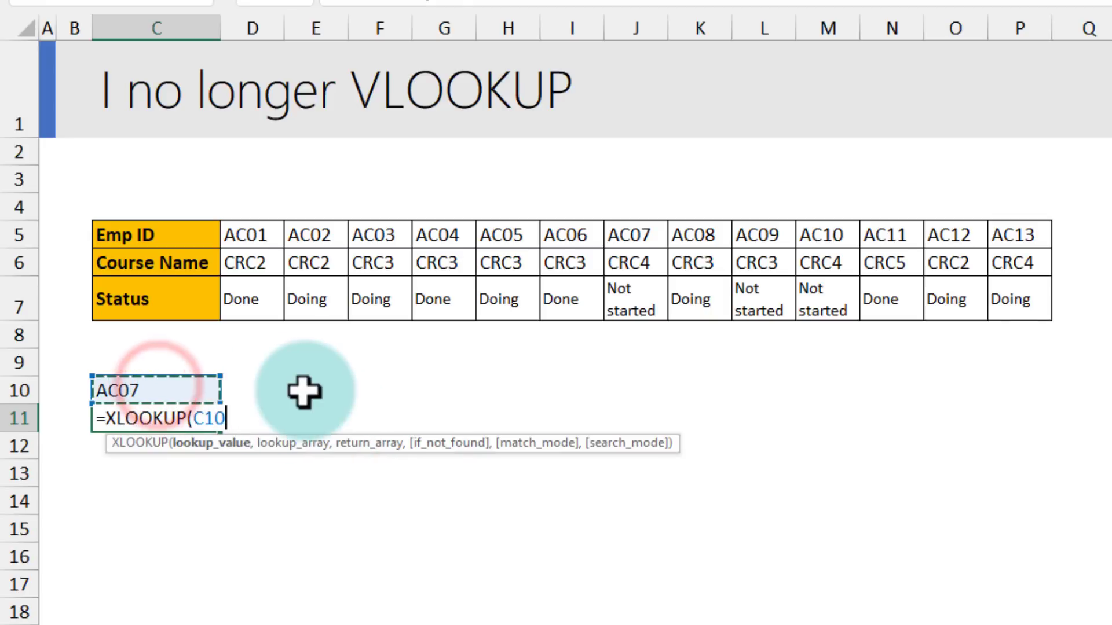
{"action": "type", "text": ","}
{"action": "left_click_drag", "start_coordinate": [252, 233], "coordinate": [1030, 231]}
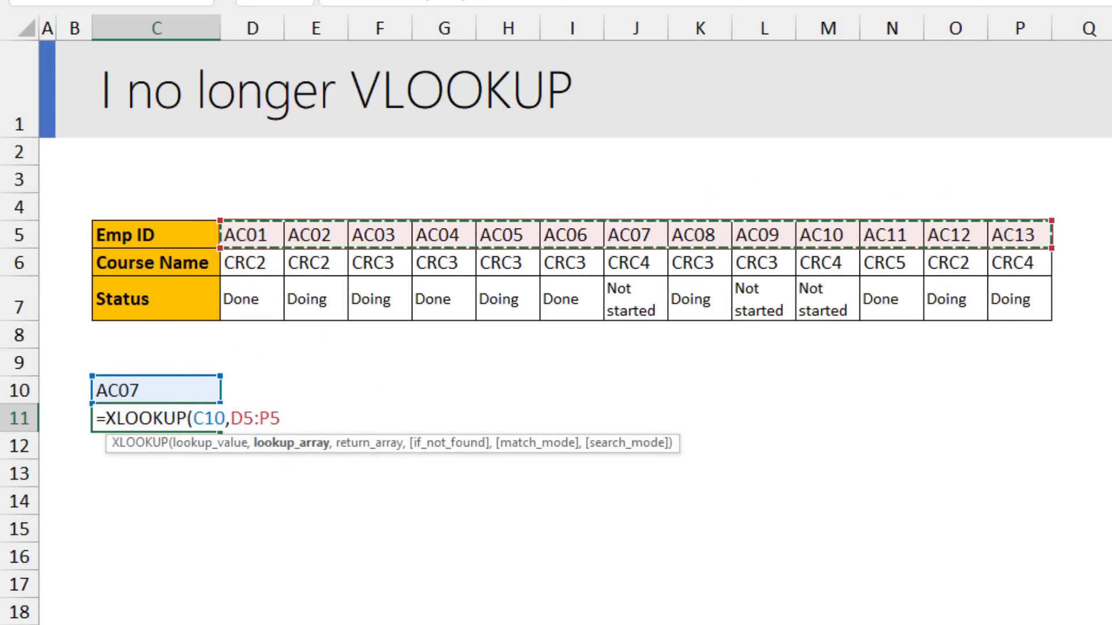
{"action": "type", "text": ","}
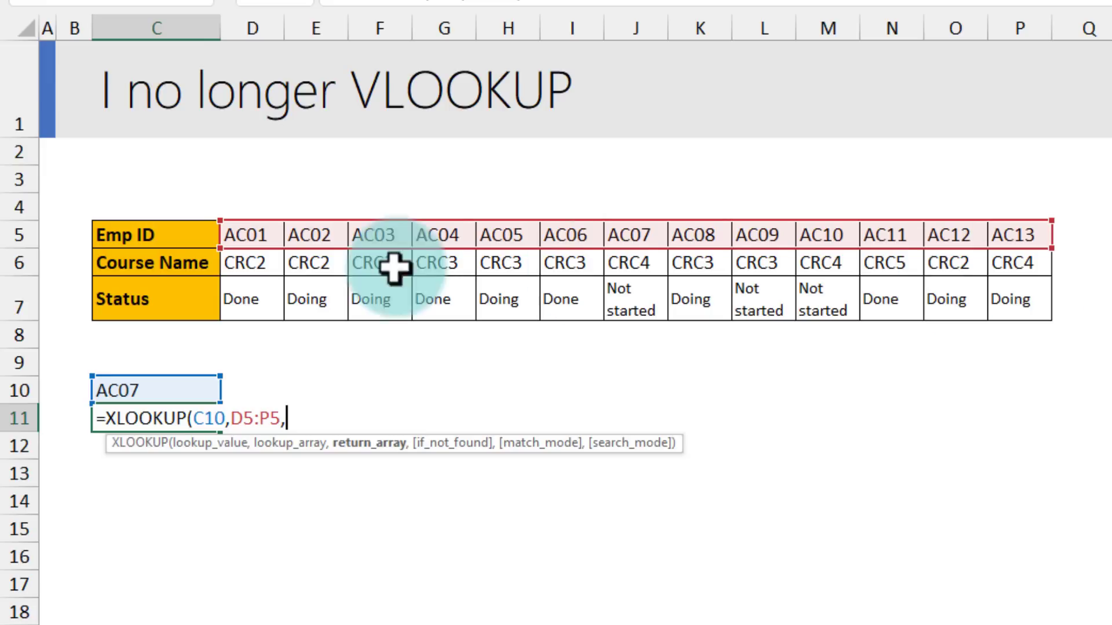
{"action": "left_click_drag", "start_coordinate": [247, 264], "coordinate": [1045, 293]}
{"action": "type", "text": ")"}
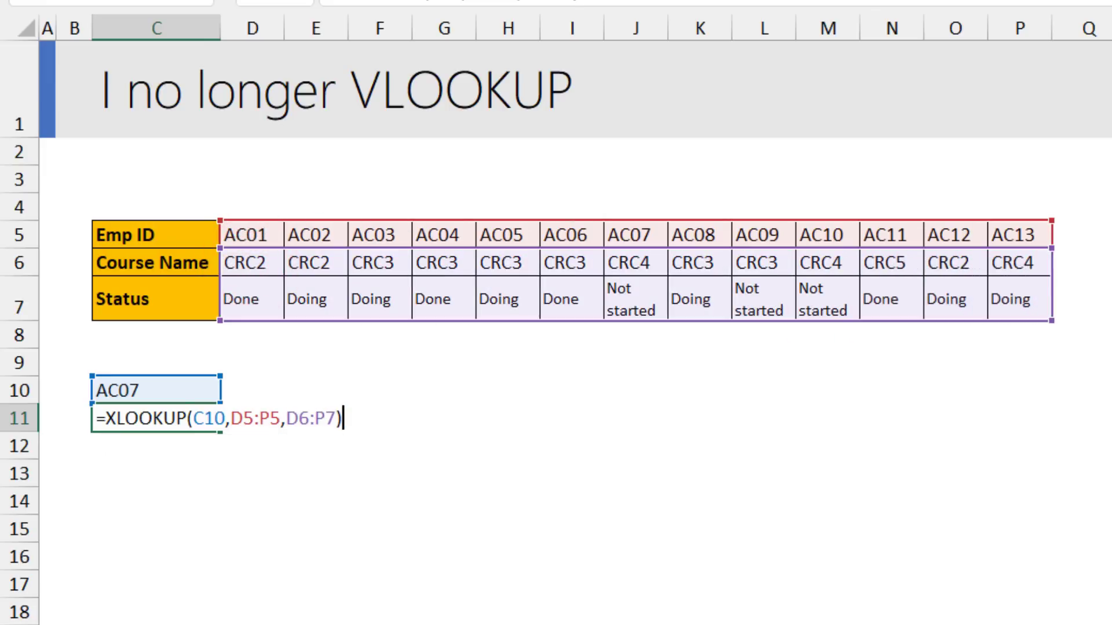
{"action": "key", "text": "Return"}
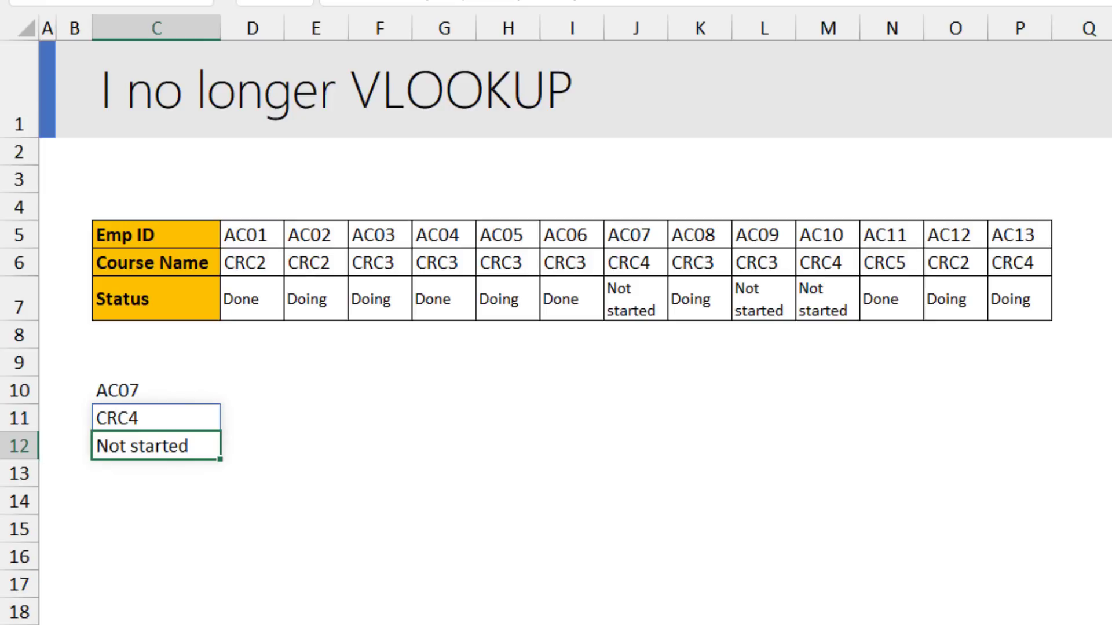
{"action": "left_click", "coordinate": [151, 417]}
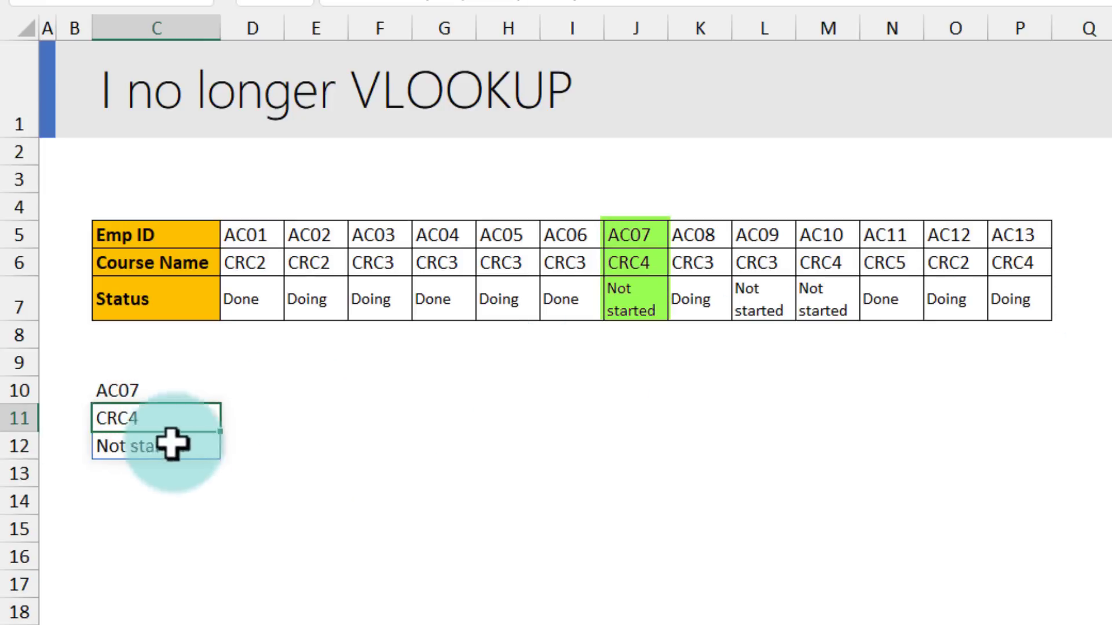
{"action": "left_click", "coordinate": [142, 447]}
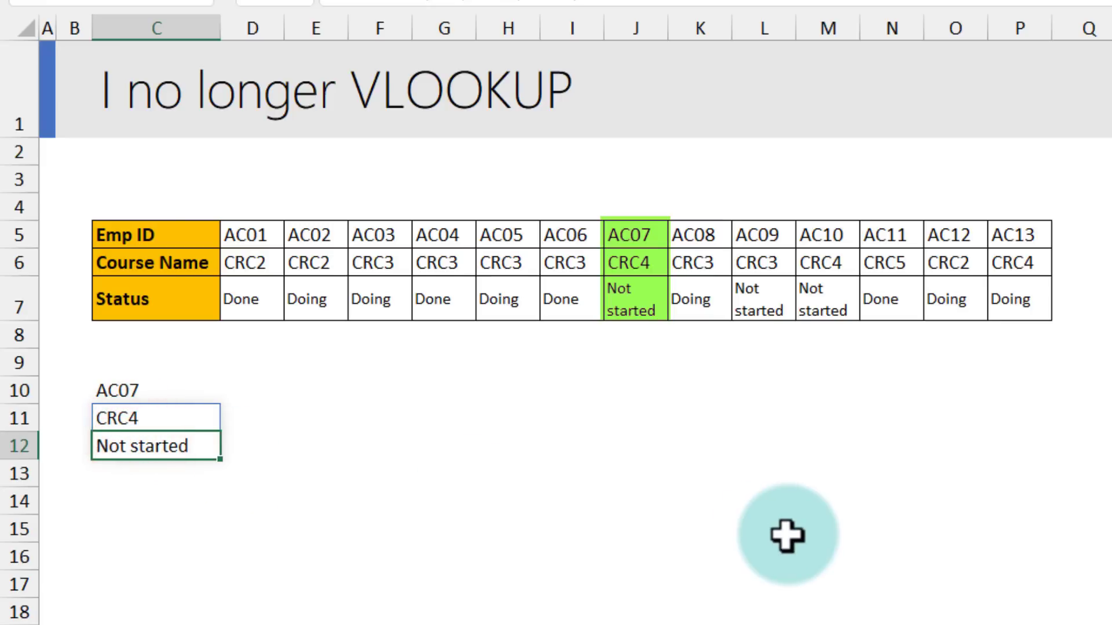